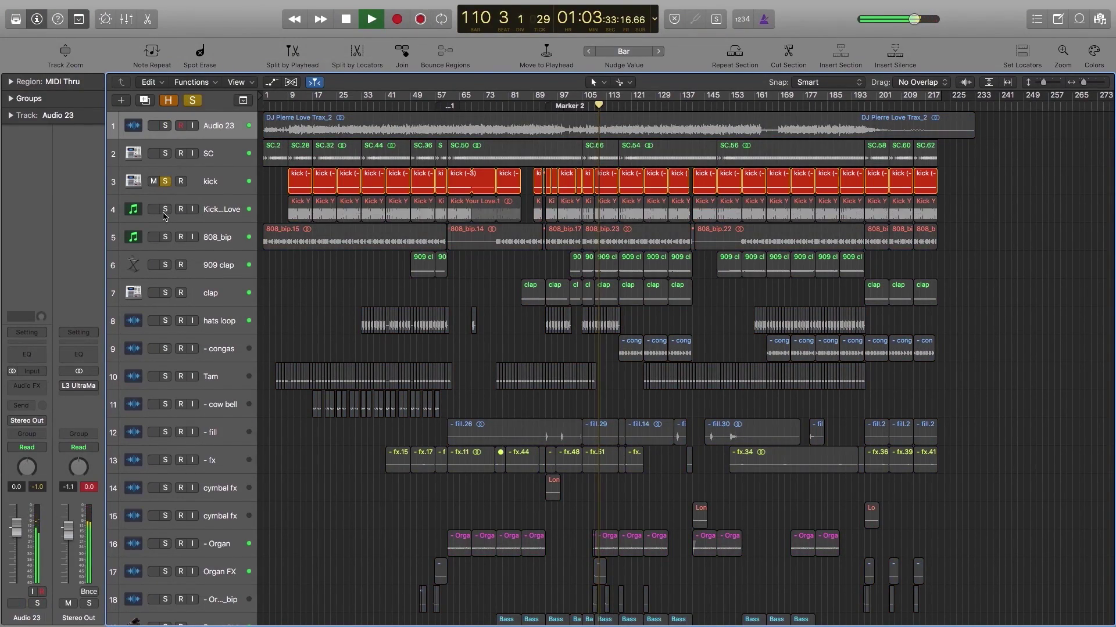
Compare the soloed kick with and without the Kick...Love layer during playback, and add the 808_bip track to the solo.
click(164, 210)
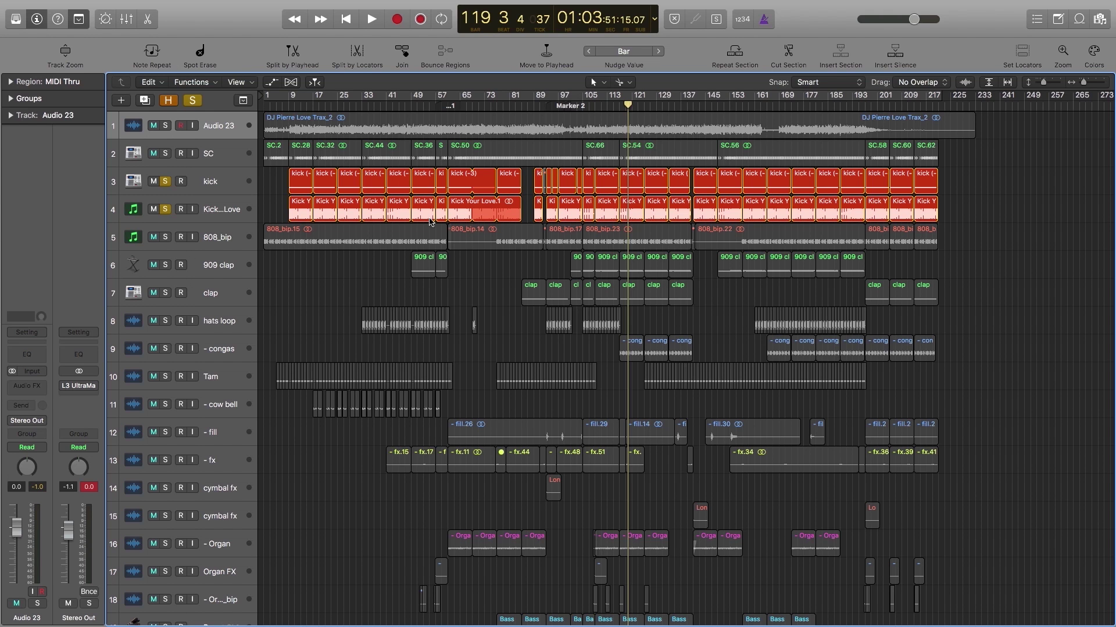
click(165, 211)
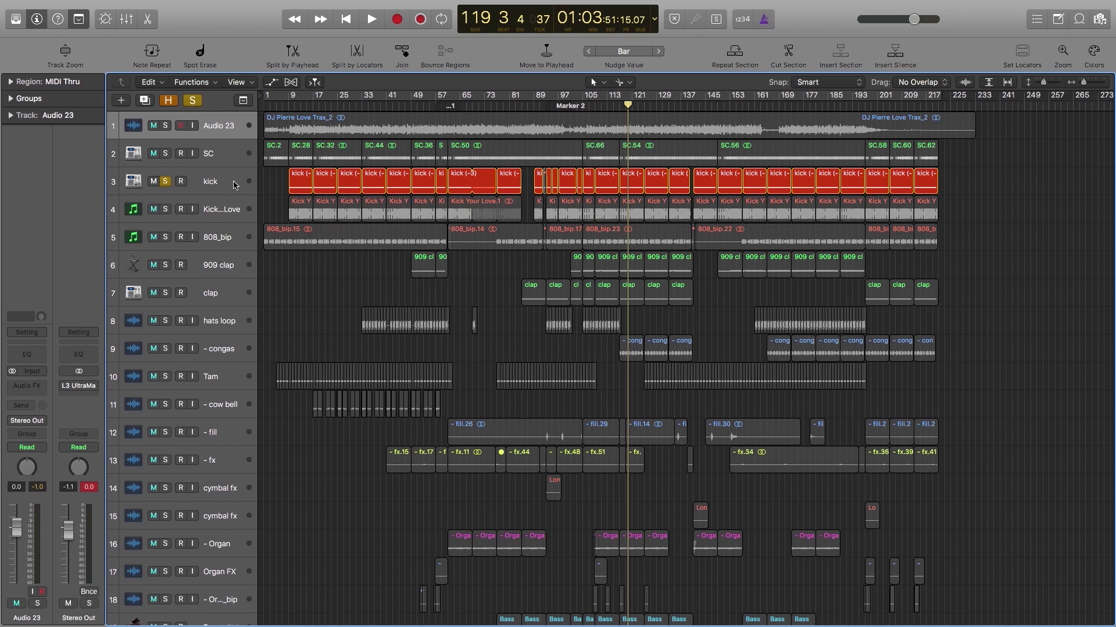
double_click(321, 107)
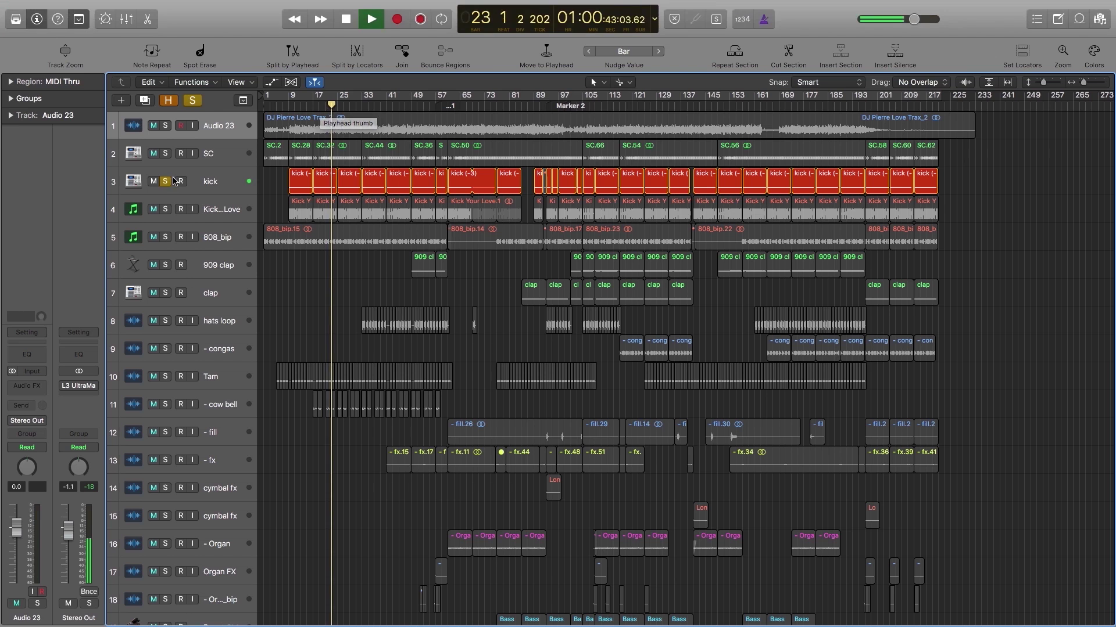
click(166, 209)
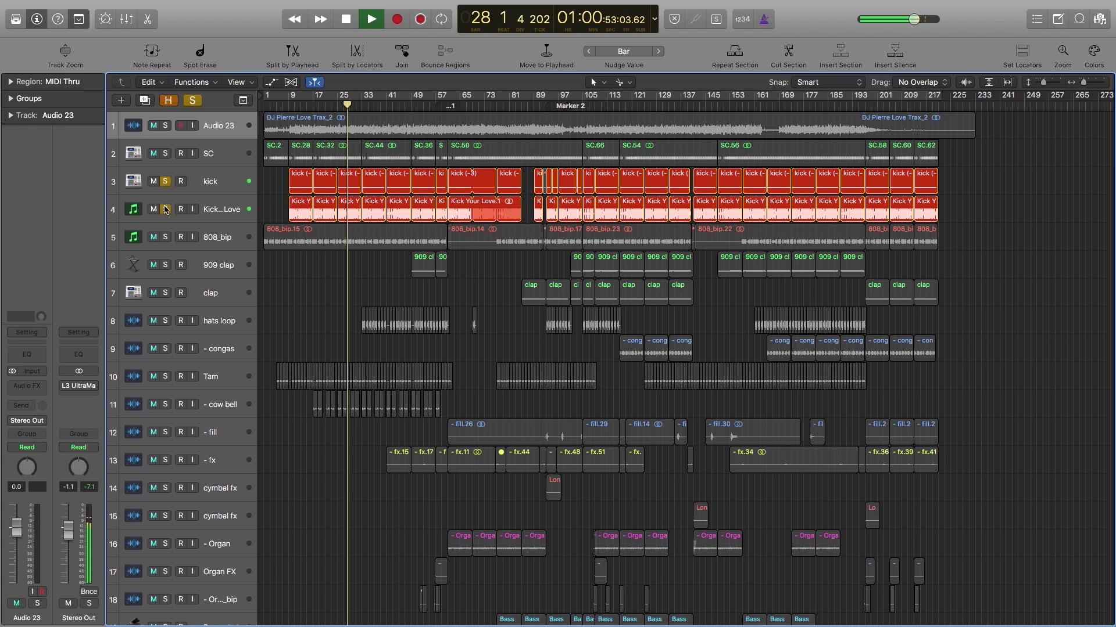
click(165, 237)
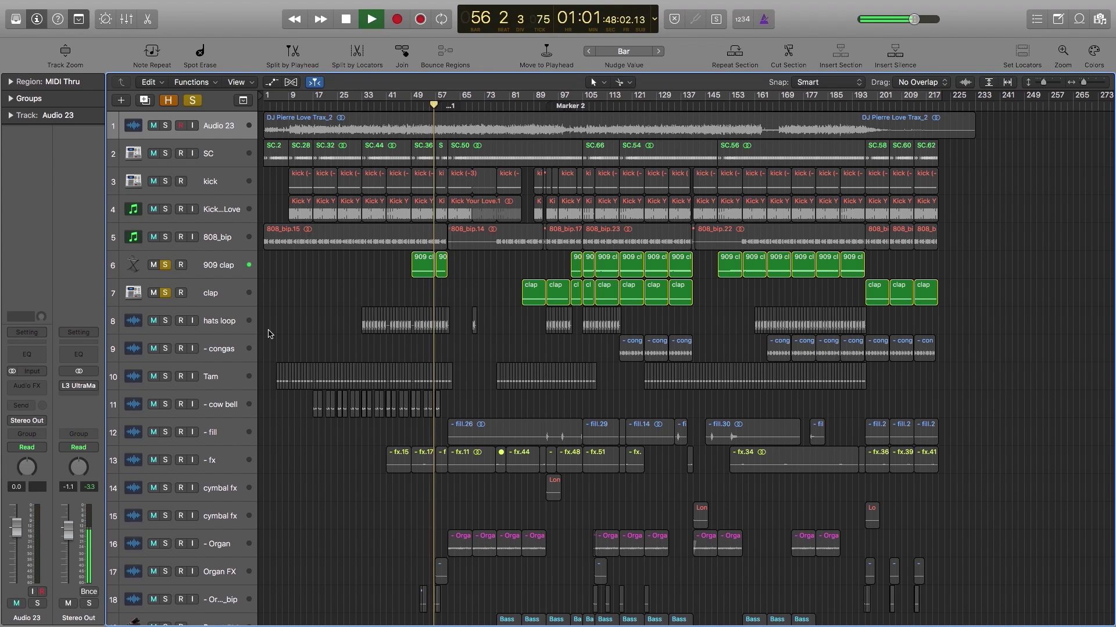
Play the soloed clap tracks from about bar 87 and examine the clap and 909 clap region patterns up close.
click(527, 106)
key(space)
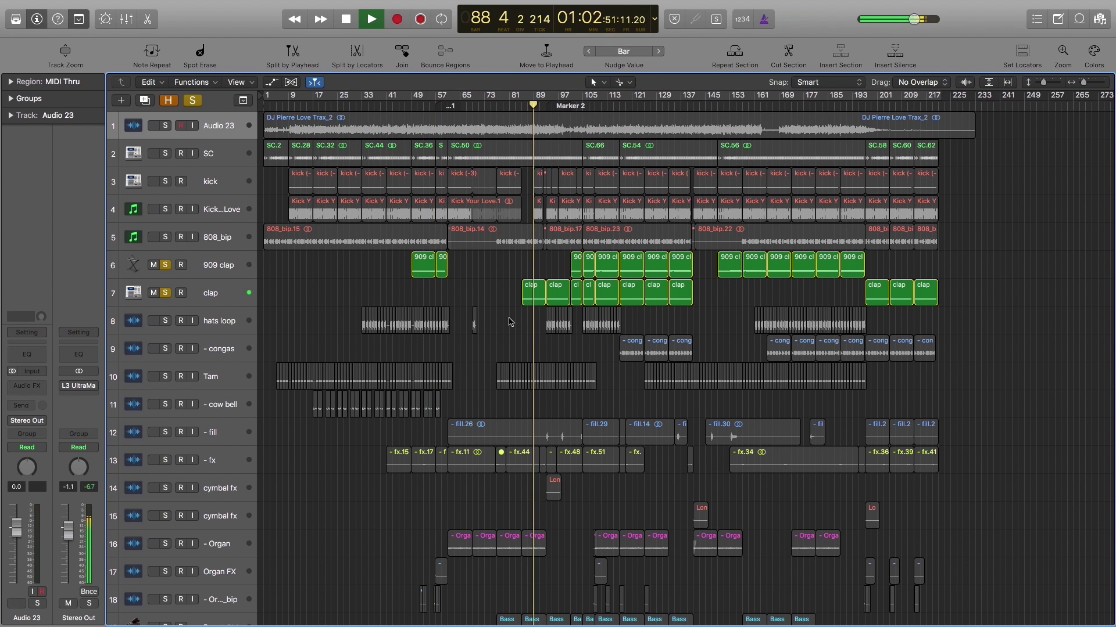
drag(510, 277, 592, 326)
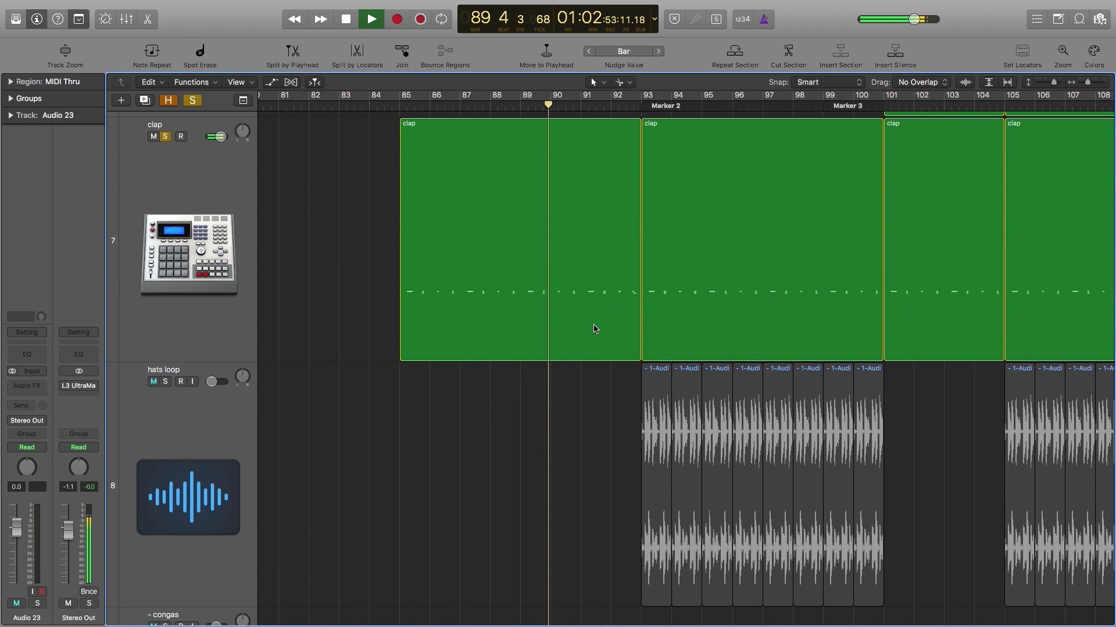
click(243, 189)
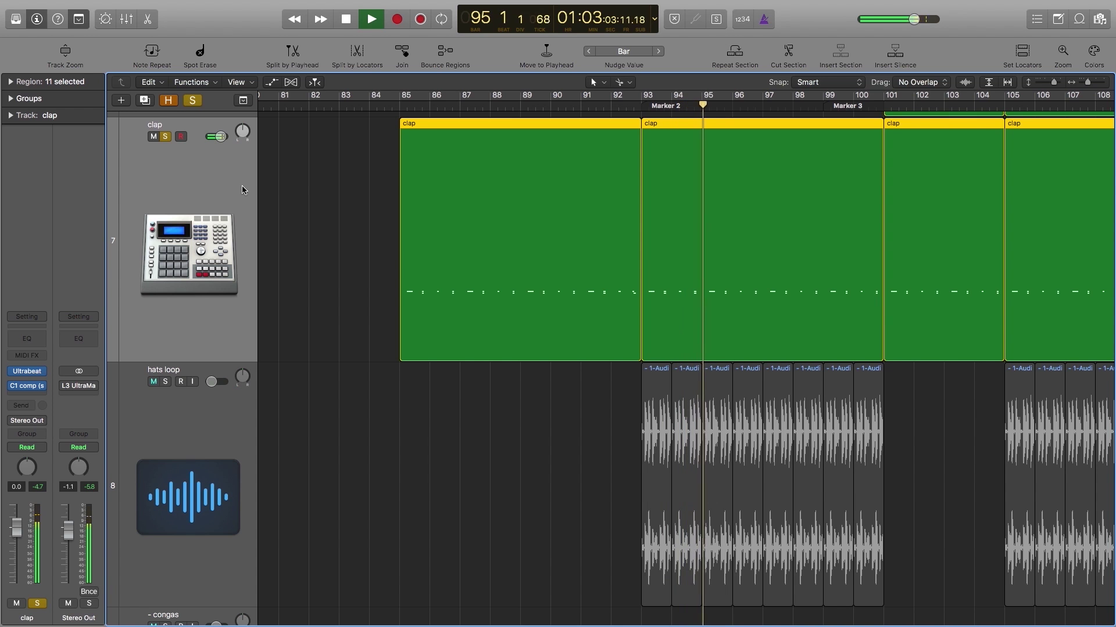
scroll(280, 335, up, 10)
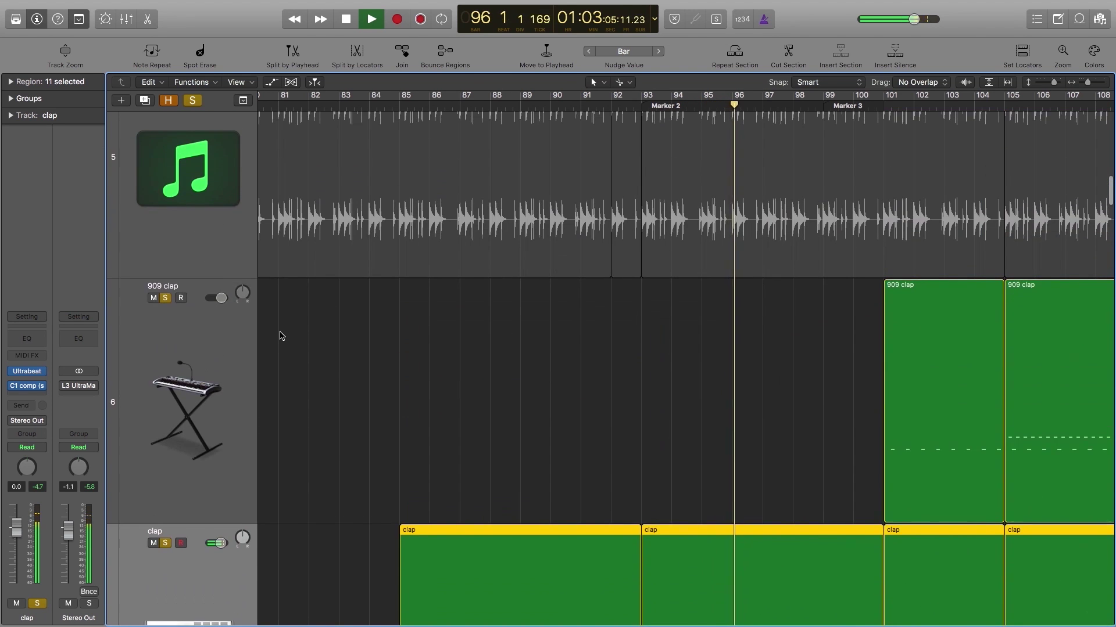
scroll(279, 336, down, 6)
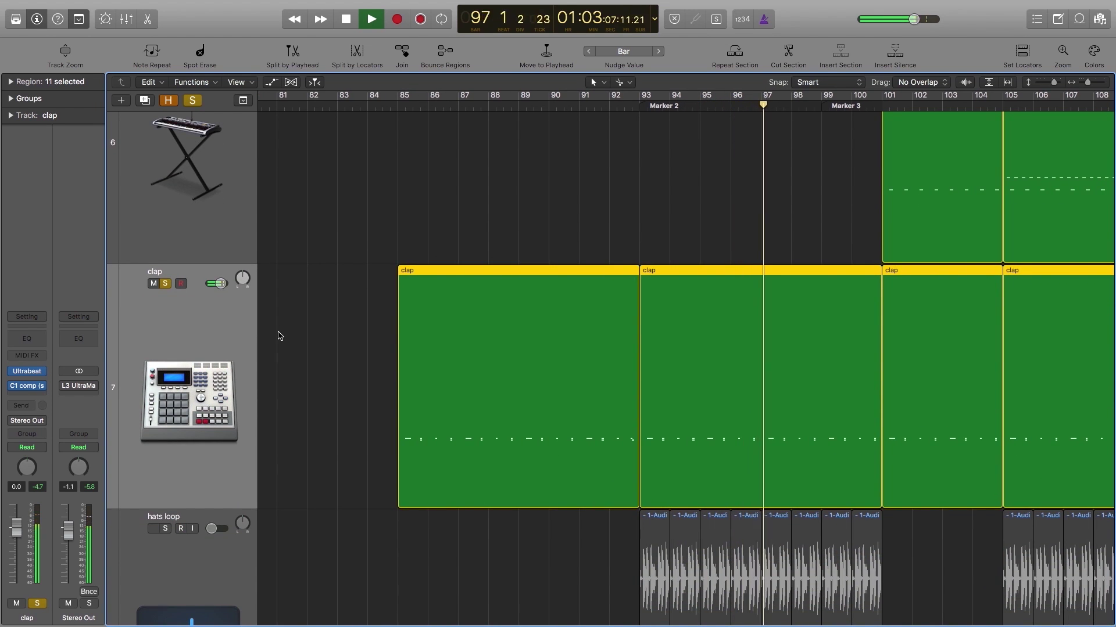
ctrl+alt+click(310, 330)
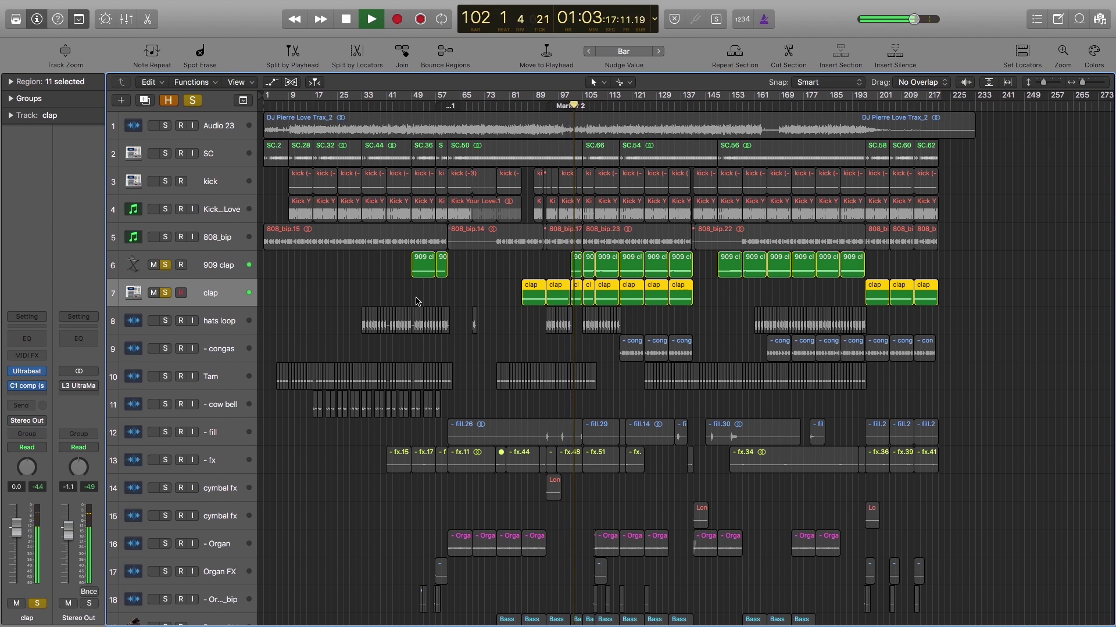
key(space)
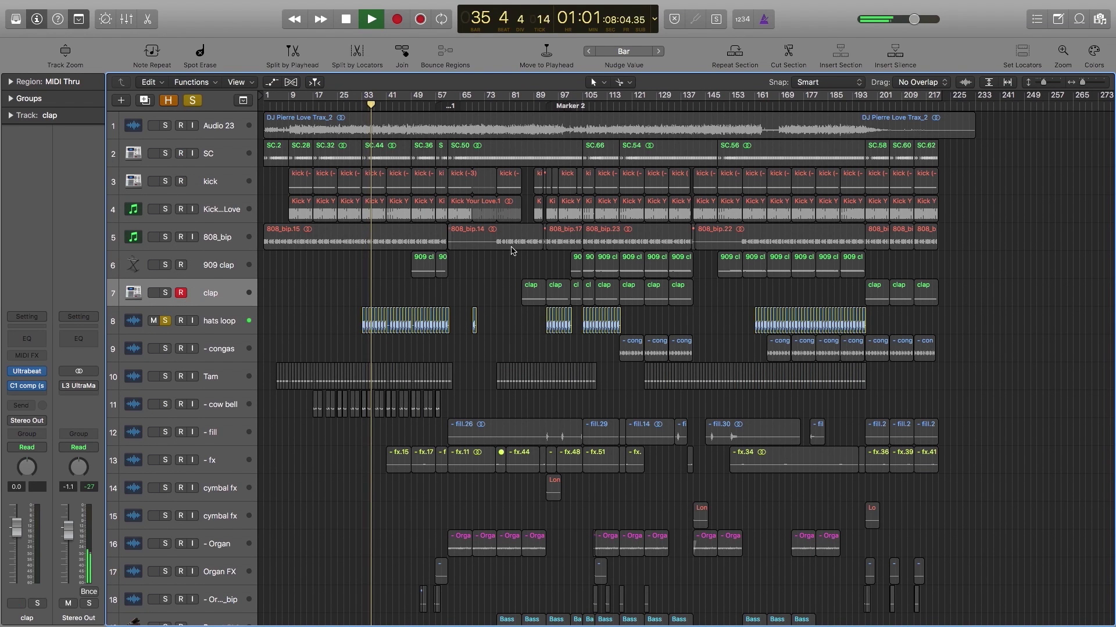
Solo the congas track alongside the hats loop and play from the start of the congas.6 region at bar 117.
drag(606, 344, 716, 451)
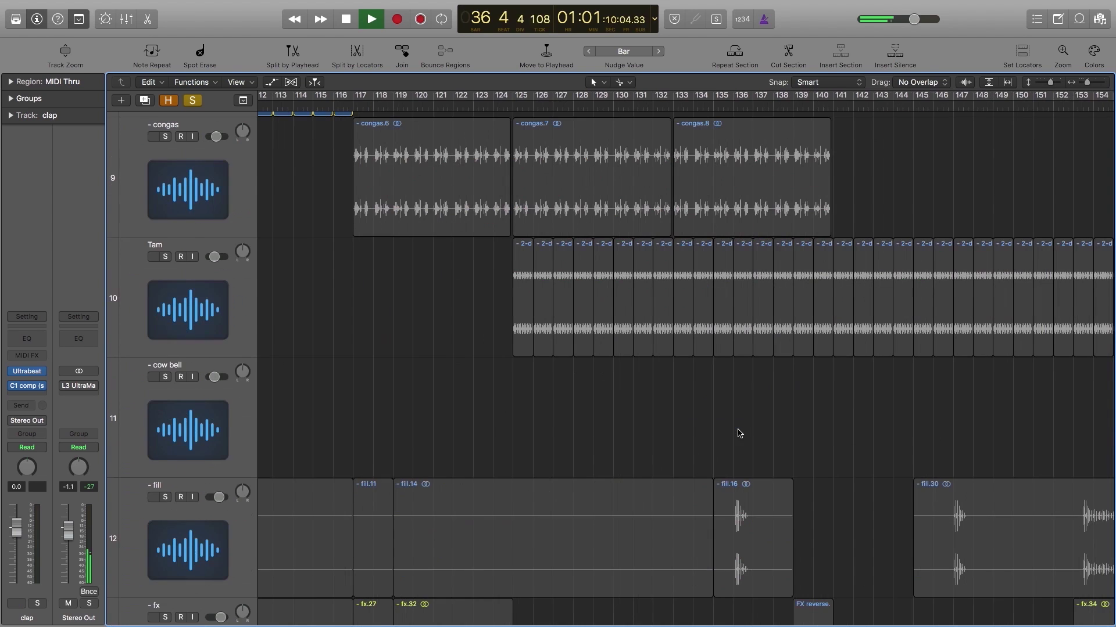
scroll(469, 285, up, 4)
key(space)
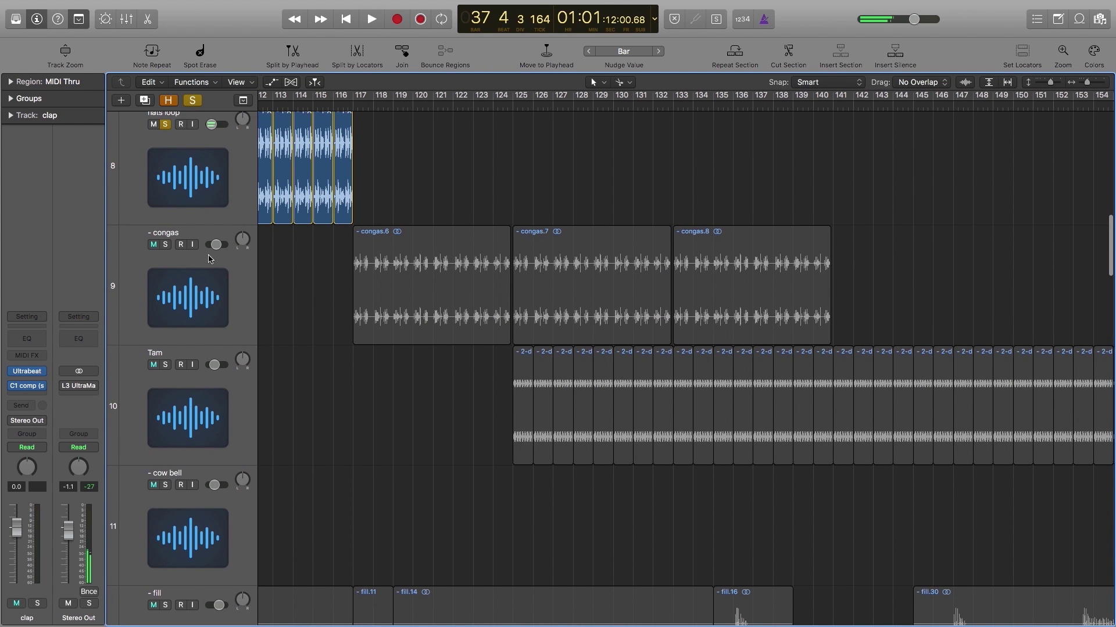
click(167, 244)
key(shift+Return)
key(space)
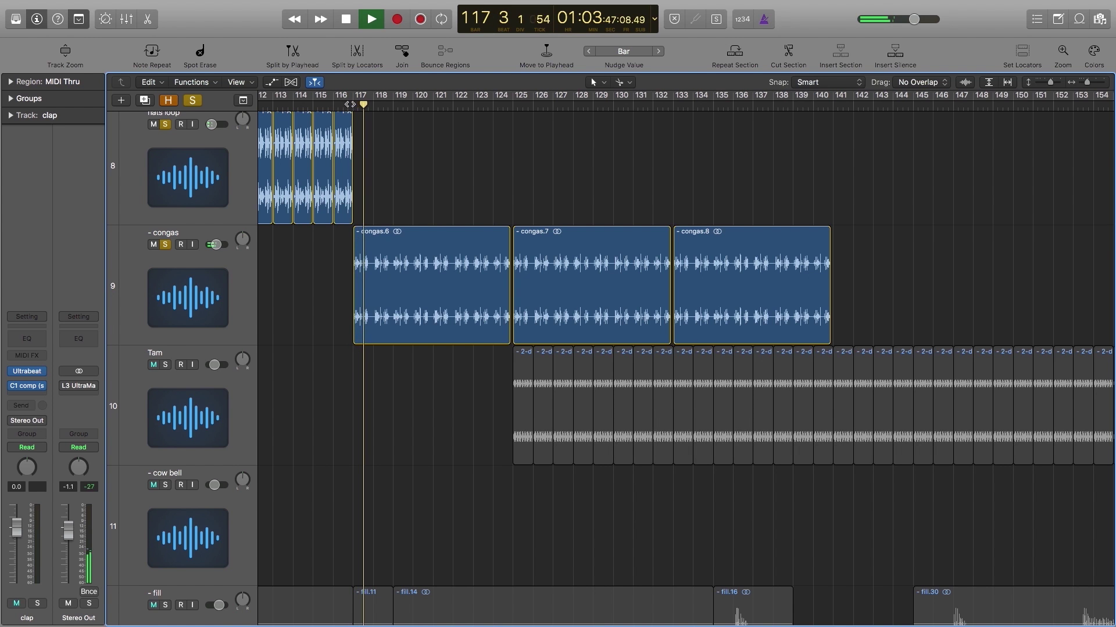
key(z)
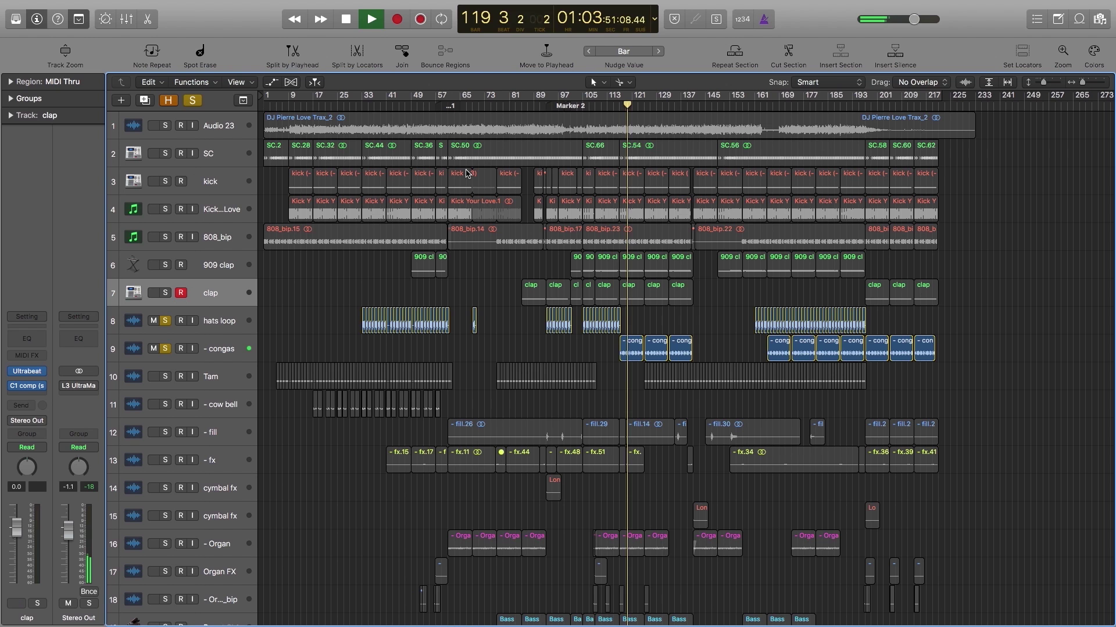
Select the congas track, stop playback, and take the hats loop out of solo so only the congas are soloed.
click(220, 347)
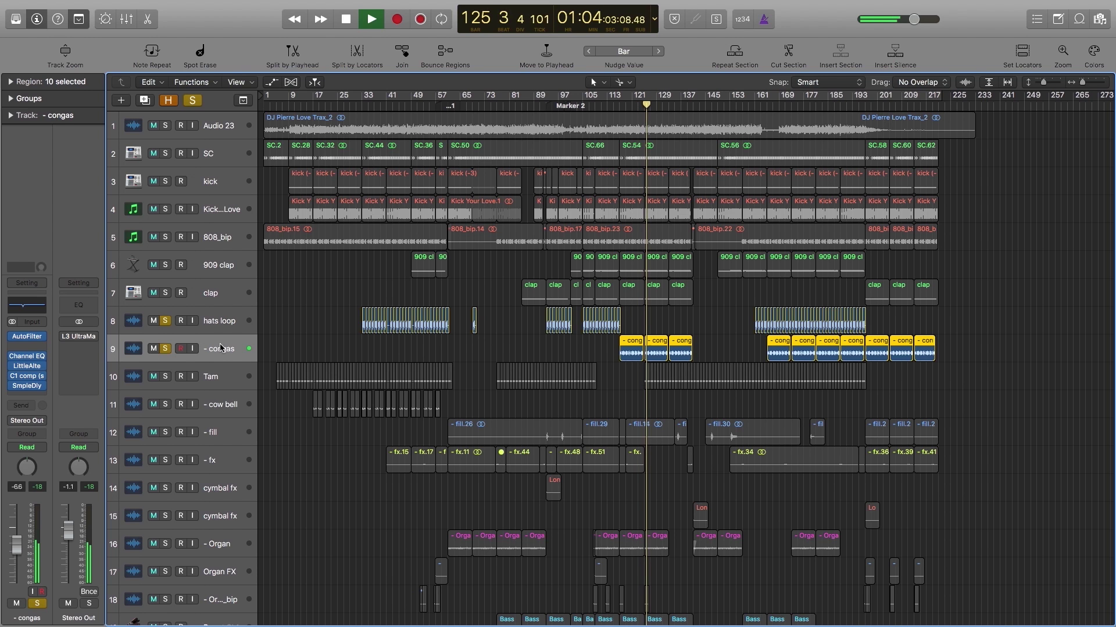
key(space)
click(165, 320)
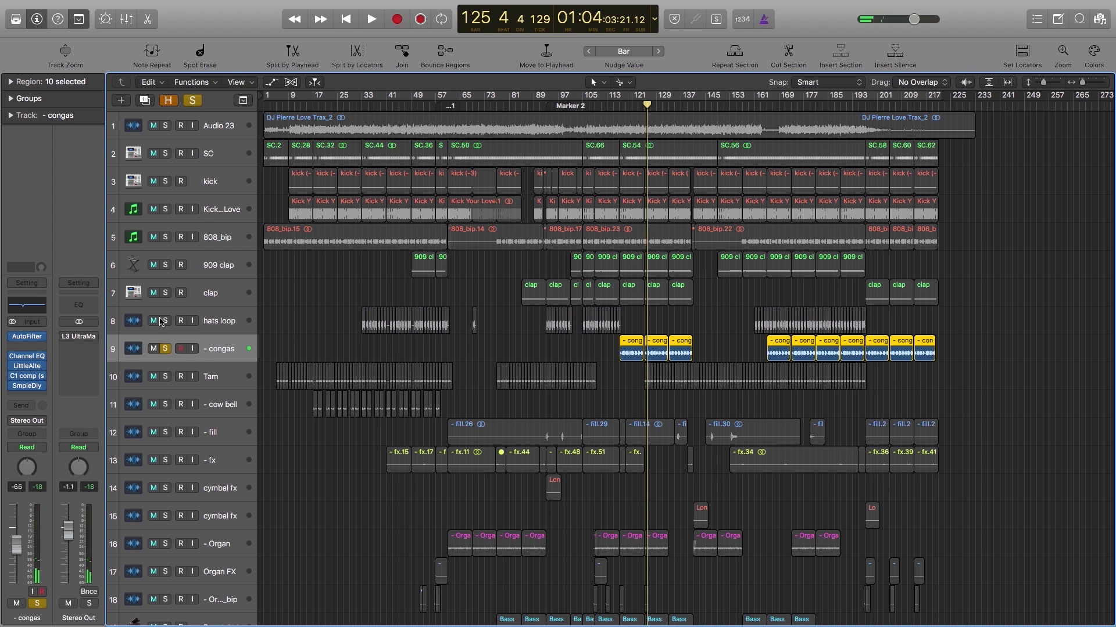
Bypass the AutoFilter, Channel EQ, LittleAlterBoy, C1 comp and SmpleDly inserts on the congas channel.
mouse_move(17, 340)
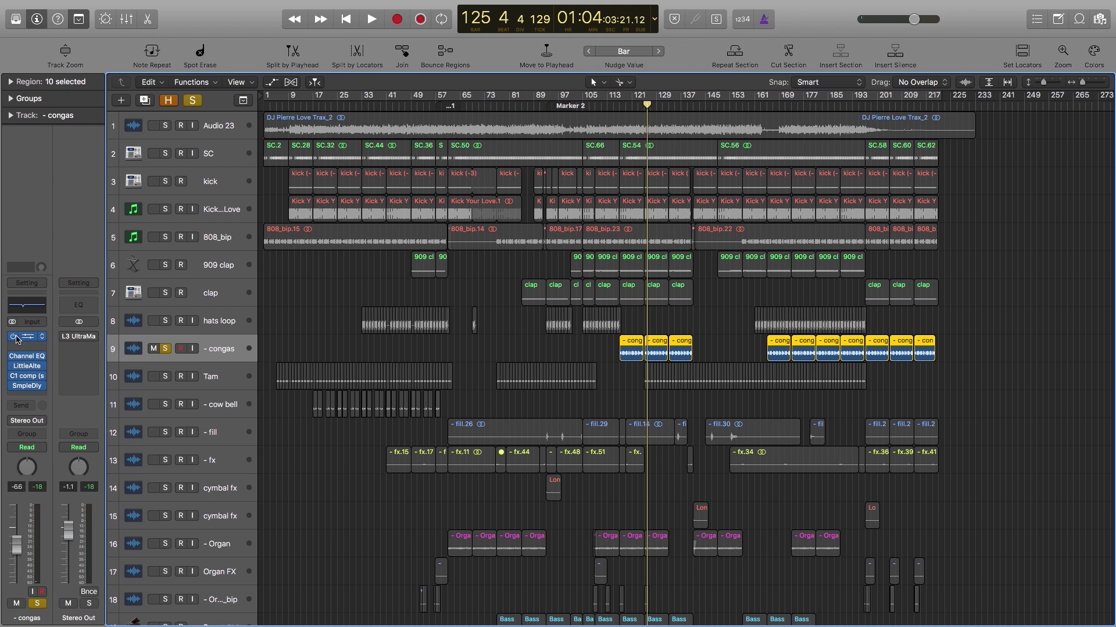
click(11, 356)
click(12, 366)
click(12, 375)
click(13, 386)
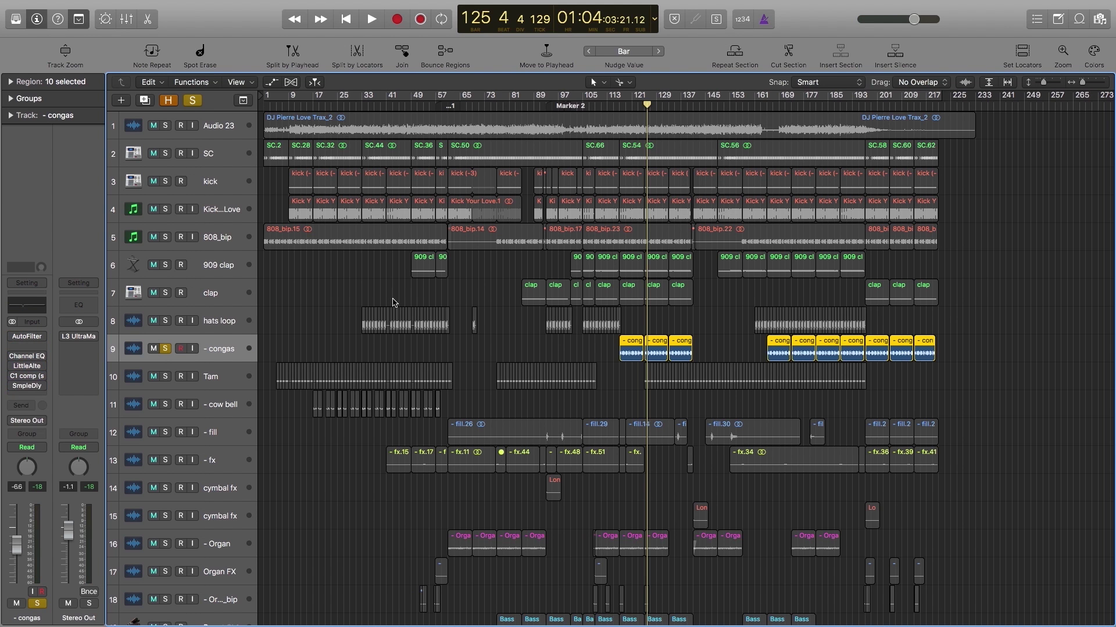
Play the soloed congas without effects from bar 118, and stop after a couple of bars.
click(622, 104)
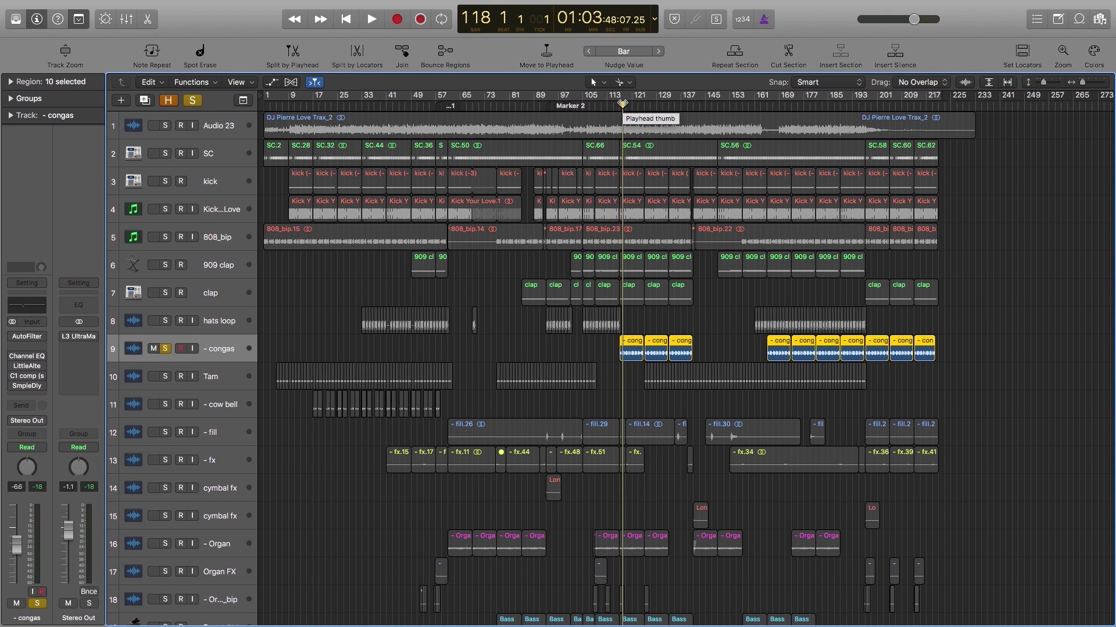
key(space)
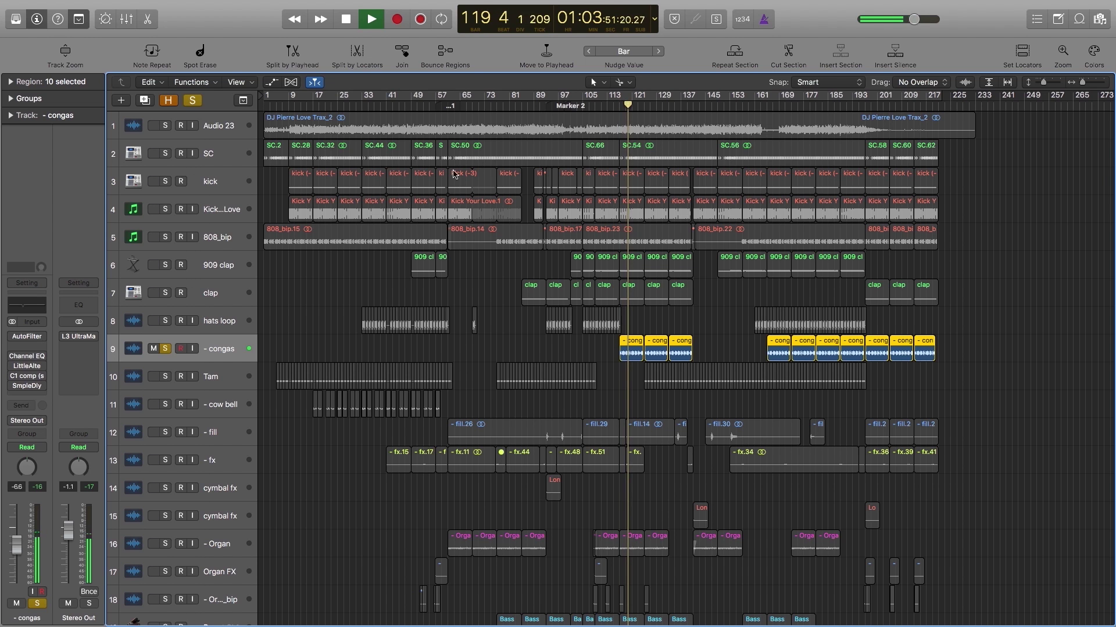
key(space)
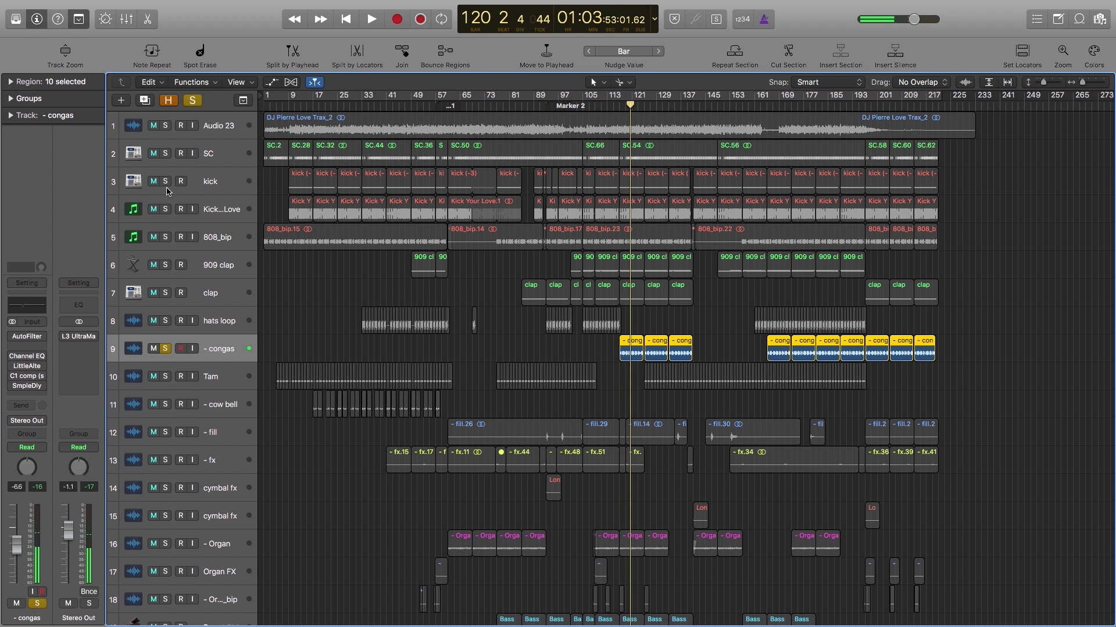
Solo the kick, Kick...Love, 808_bip, 909 clap, clap and hats loop tracks with the congas and play them from about bar 121.
click(166, 183)
click(165, 209)
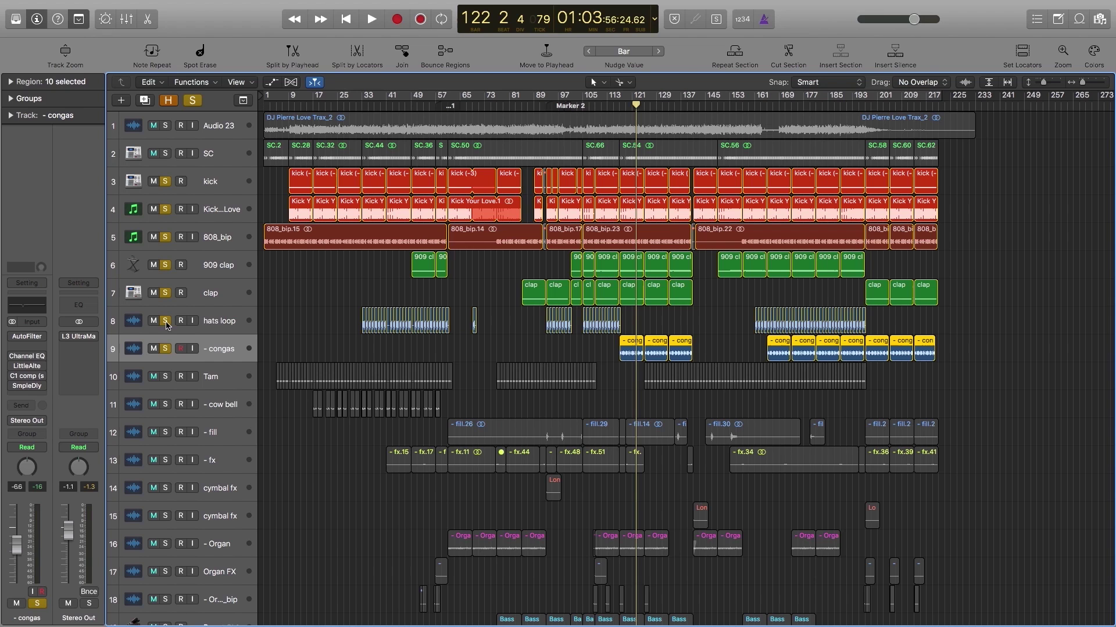
key(space)
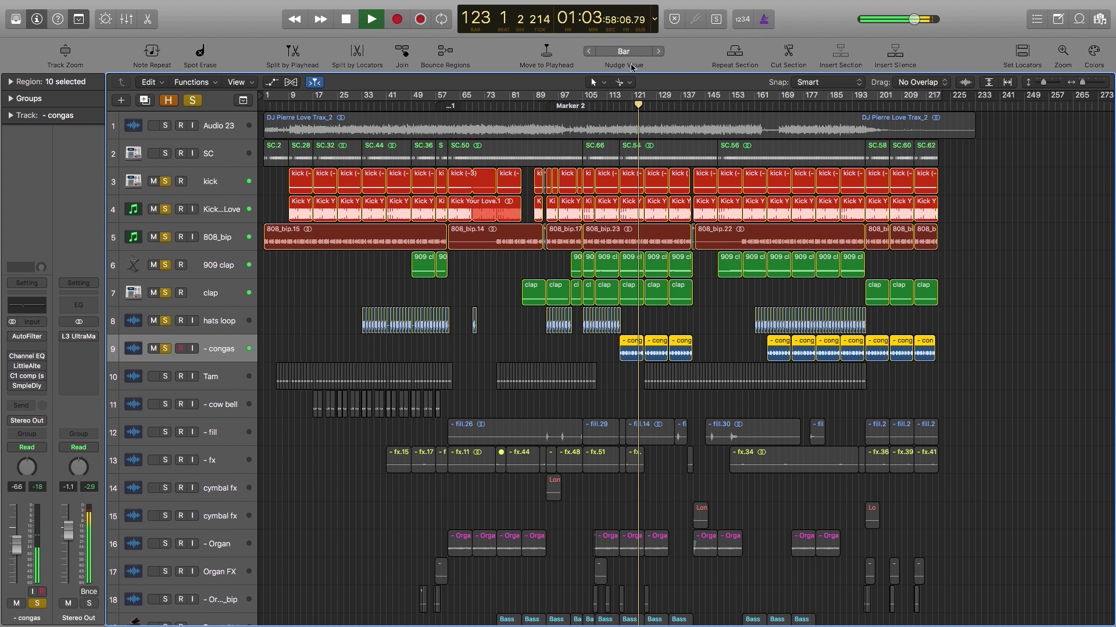
mouse_move(636, 98)
mouse_down()
mouse_move(645, 98)
mouse_move(634, 105)
mouse_up()
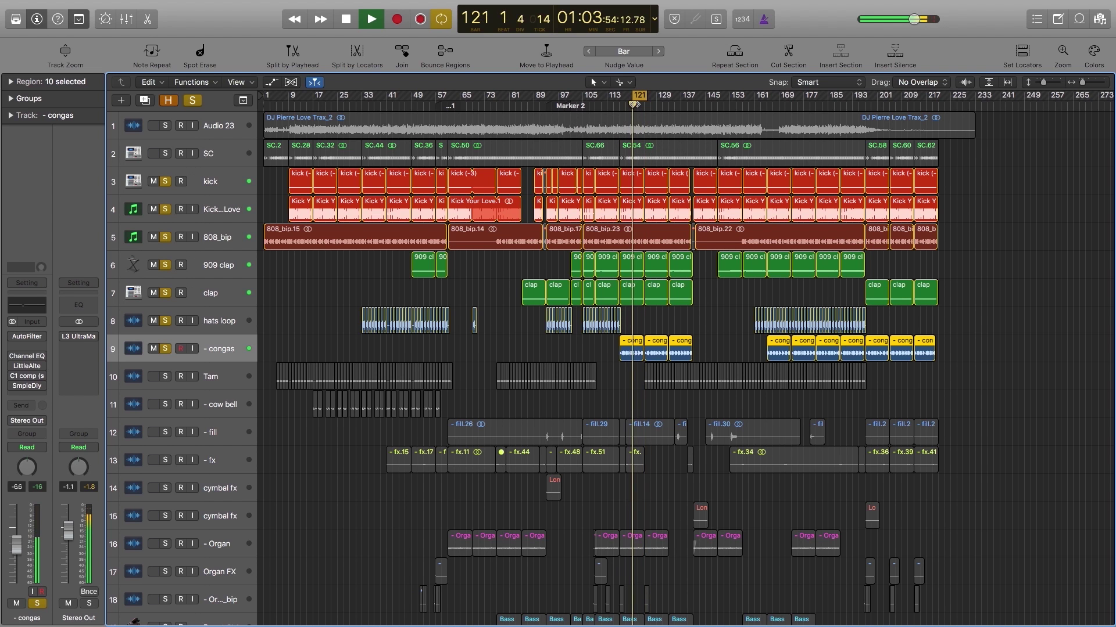
key(space)
Re-enable AutoFilter on the congas, open its funky firday settings, and compare the sound with and without it during playback.
mouse_move(22, 368)
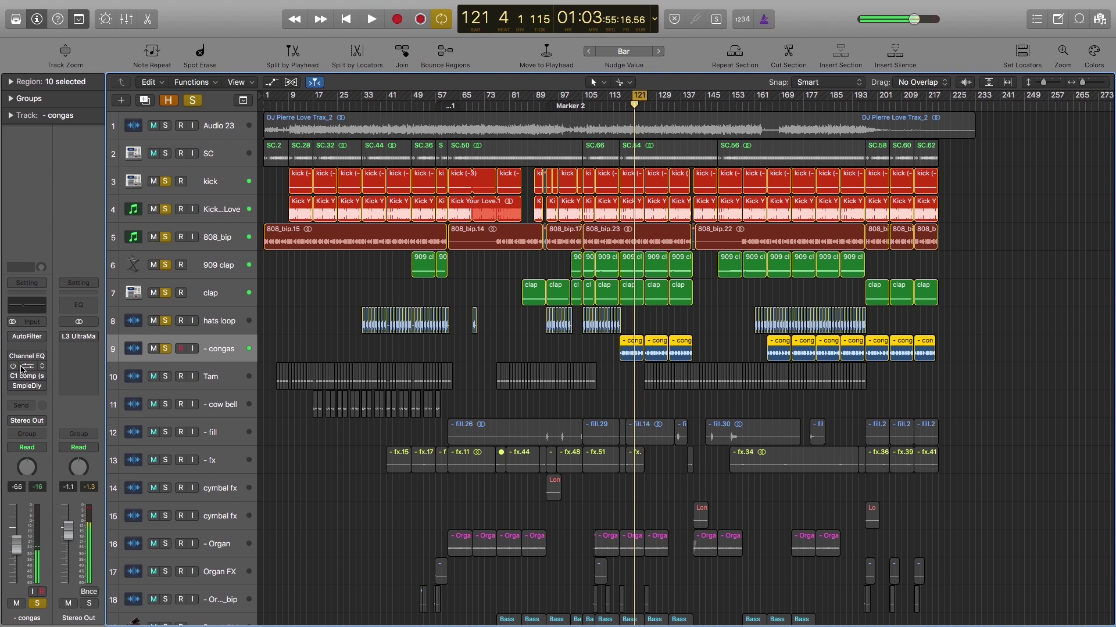
click(14, 339)
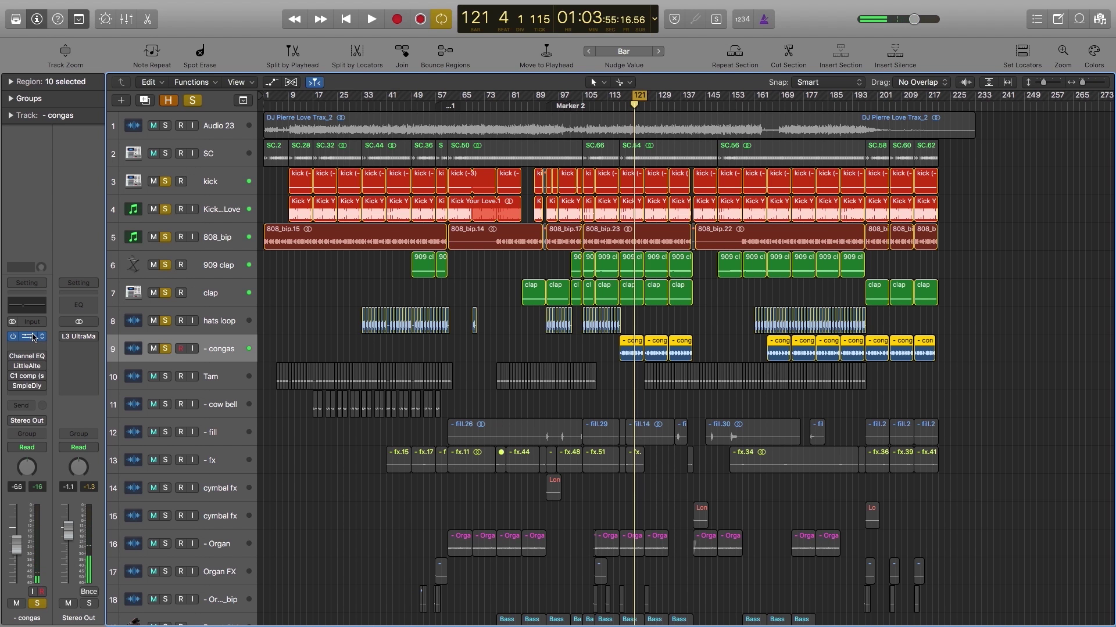
click(23, 337)
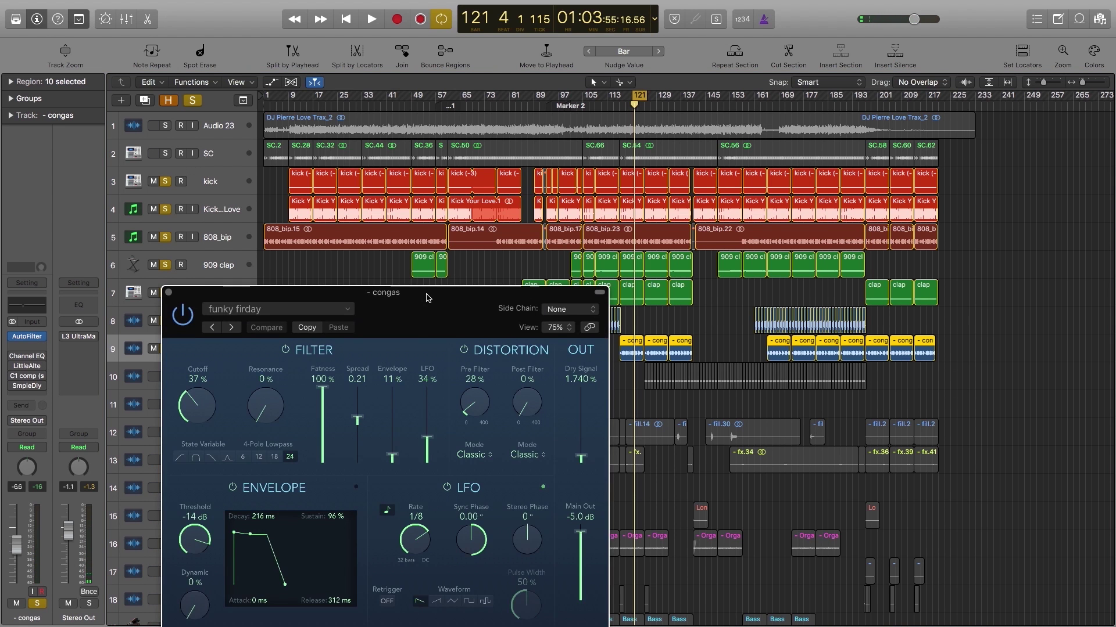
key(space)
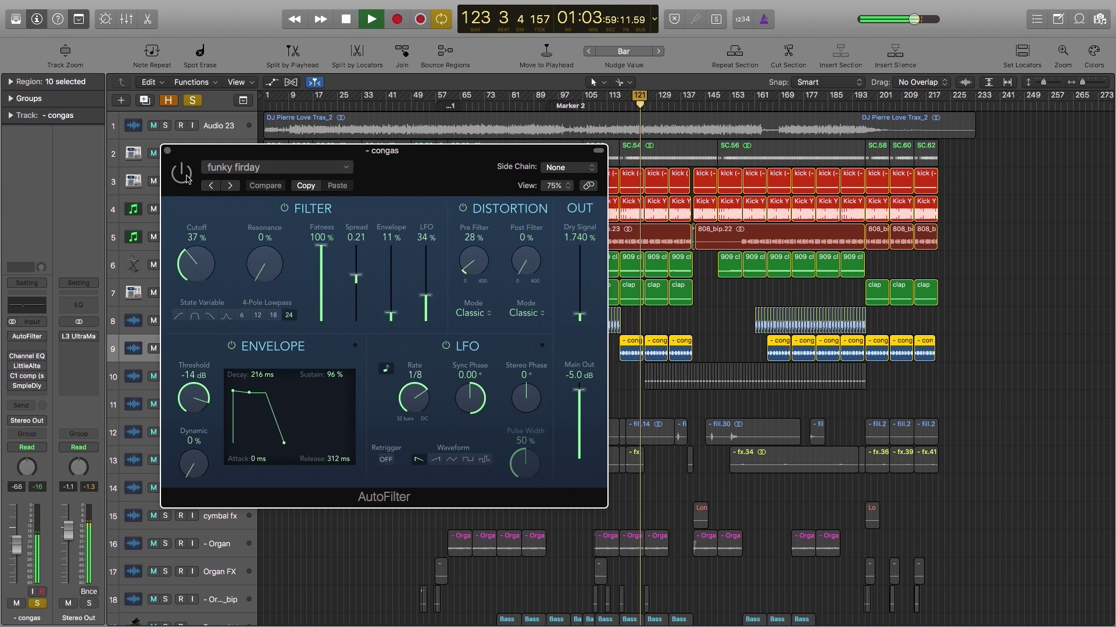
key(space)
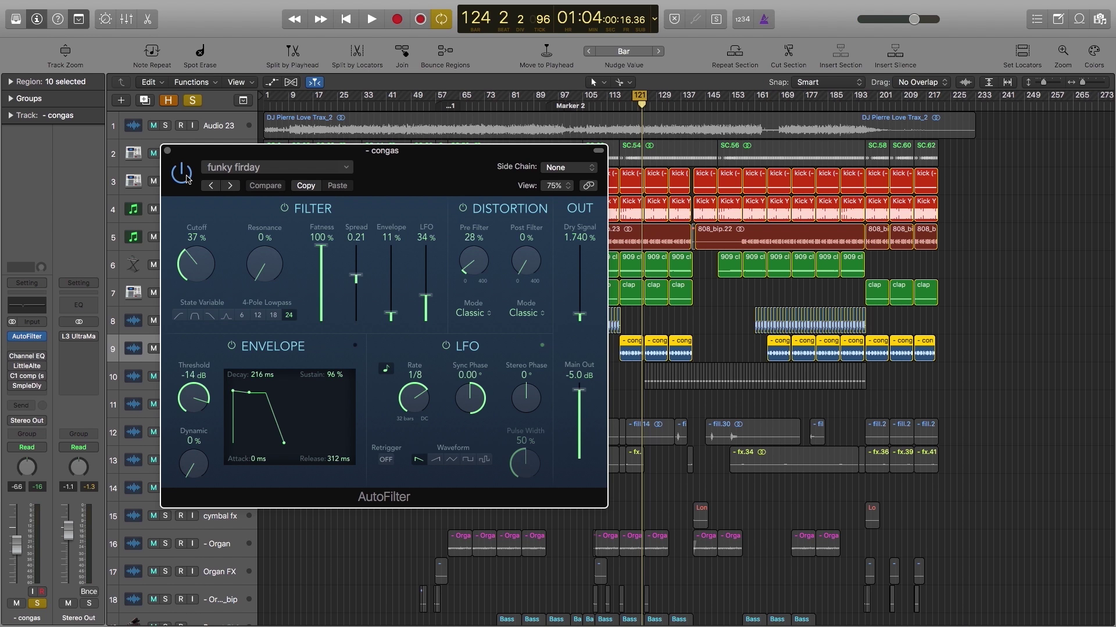
click(168, 151)
Re-enable Channel EQ, LittleAlterBoy and C1 comp on the congas channel, viewing the Channel EQ and LittleAlterBoy settings.
click(13, 357)
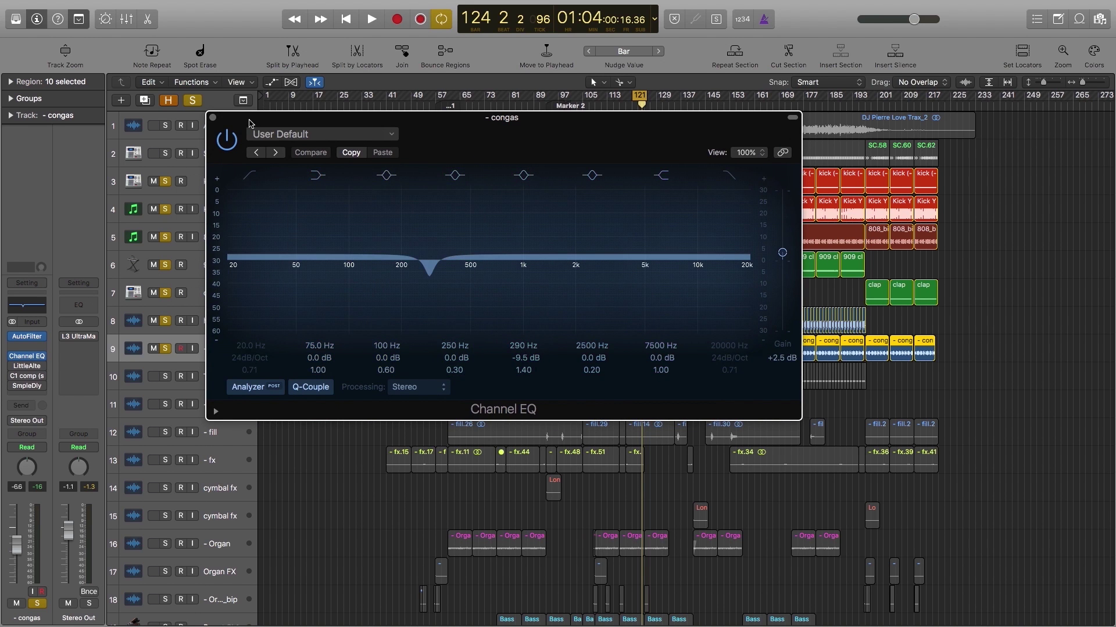
click(213, 118)
mouse_move(26, 370)
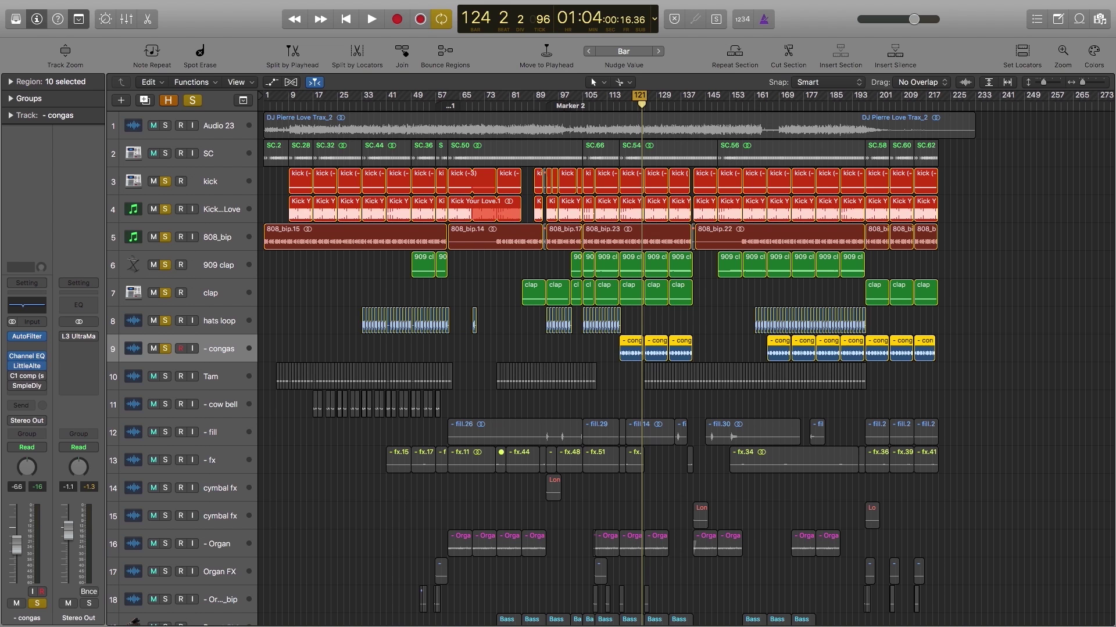
click(27, 366)
drag(486, 175, 481, 154)
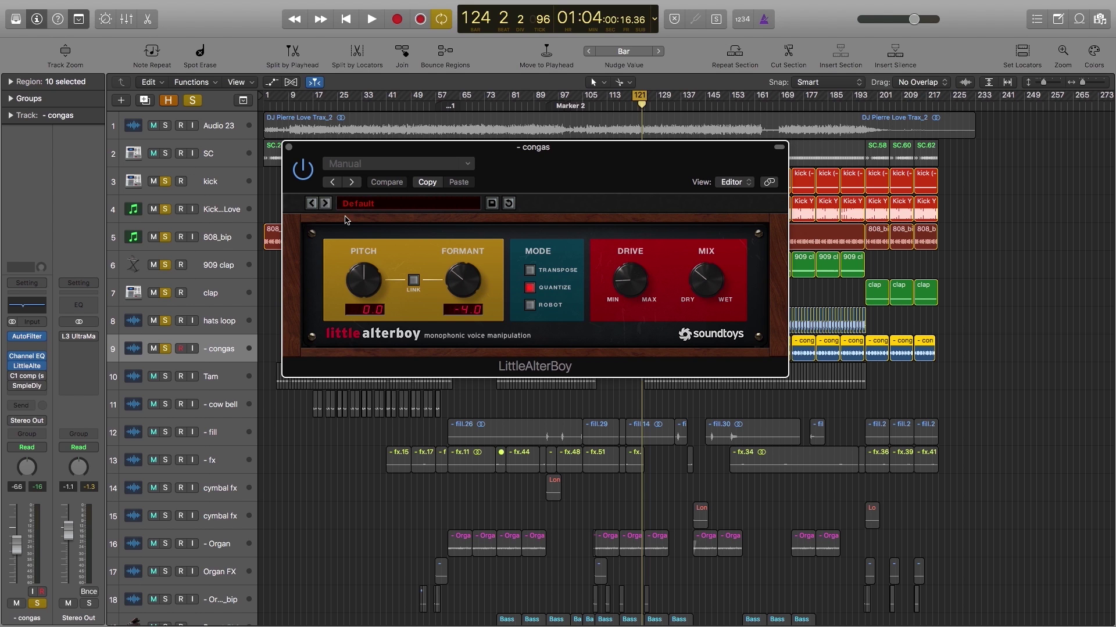
click(289, 148)
mouse_move(28, 376)
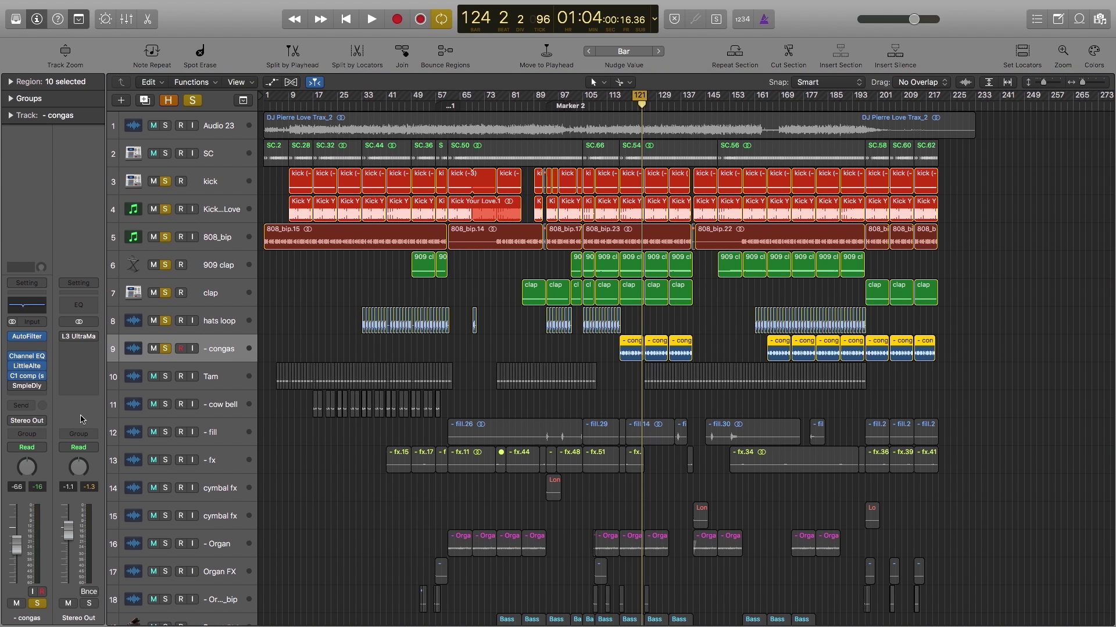
Open LittleAlterBoy on the congas channel and compare the soloed drums with and without it during playback.
click(25, 366)
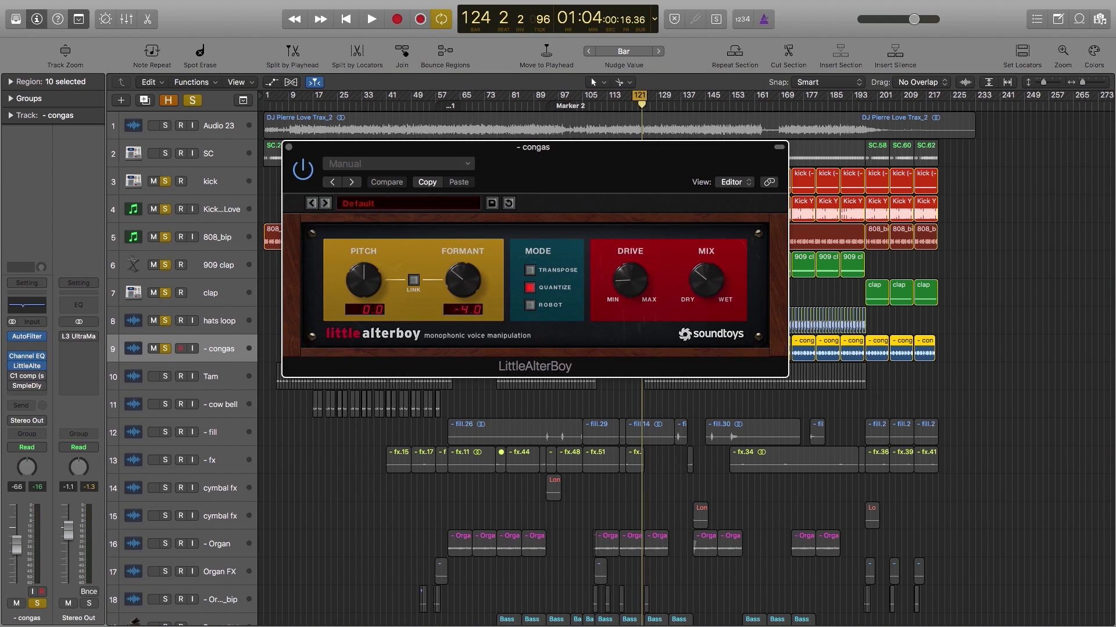
drag(354, 149, 506, 401)
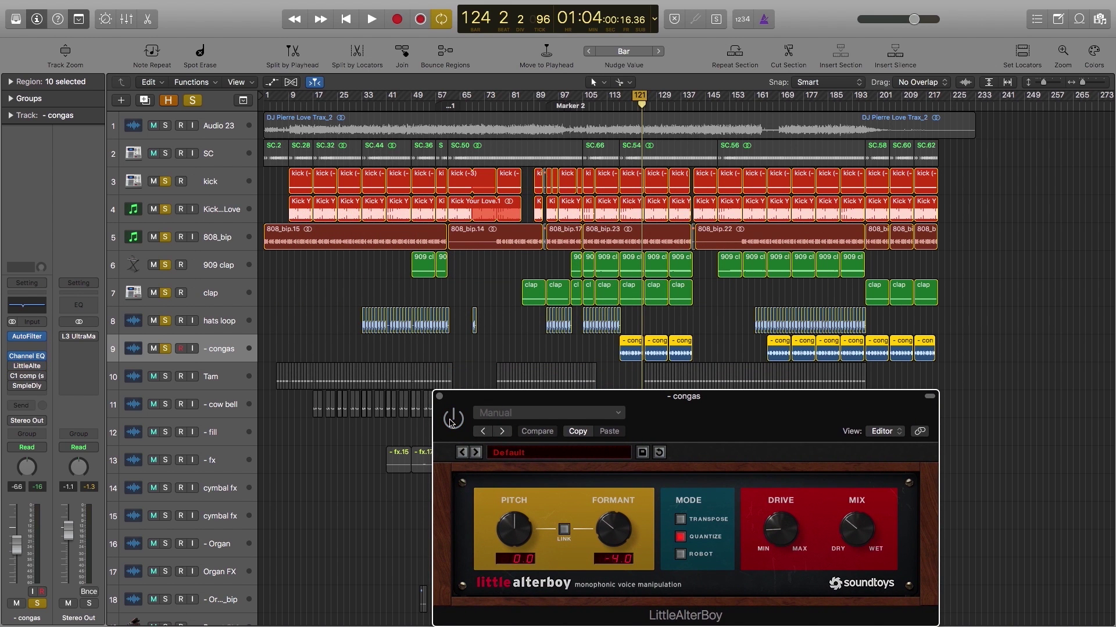
key(space)
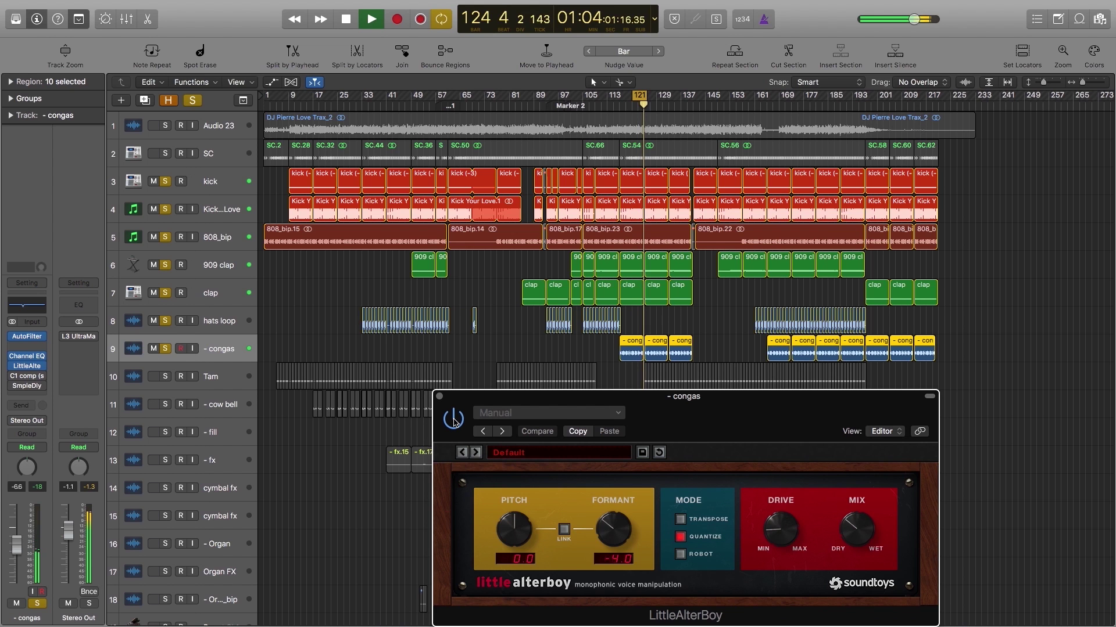
key(space)
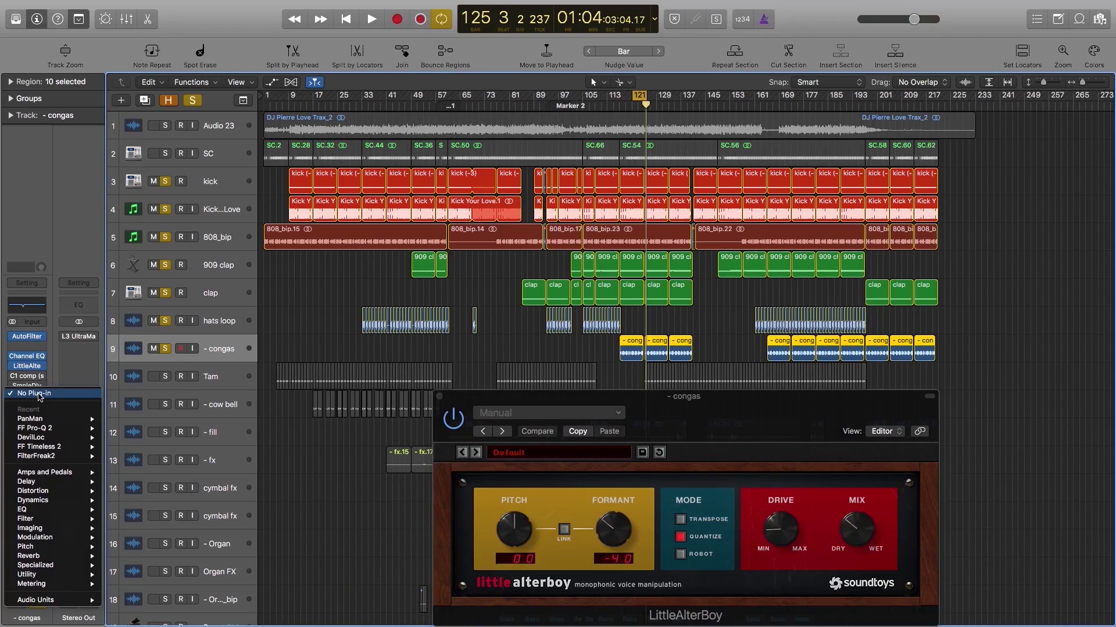
mouse_move(88, 603)
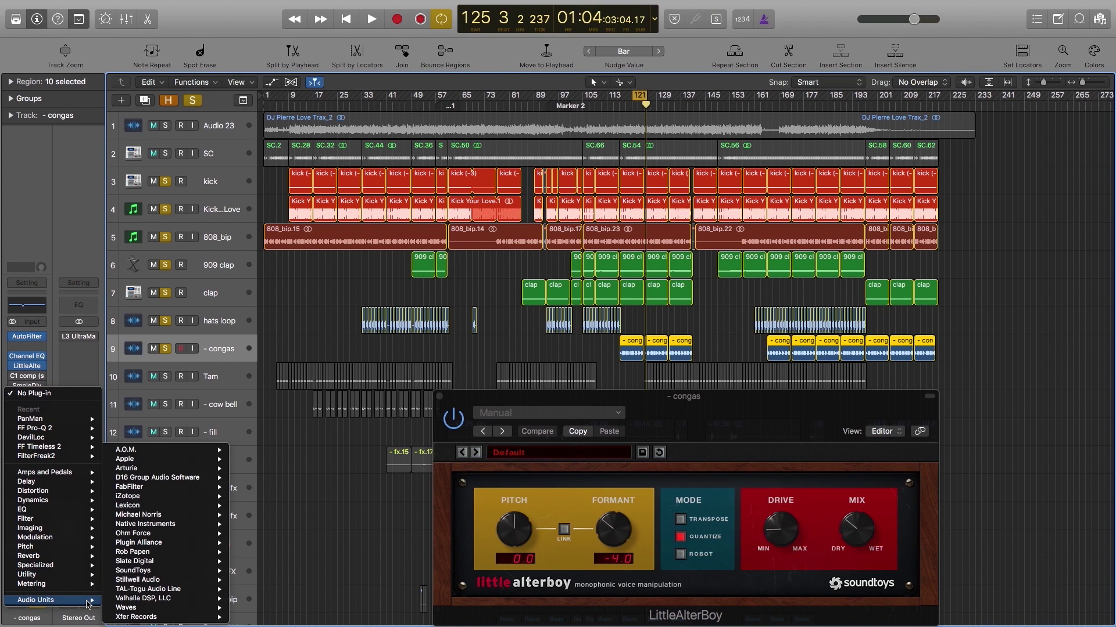
mouse_move(194, 575)
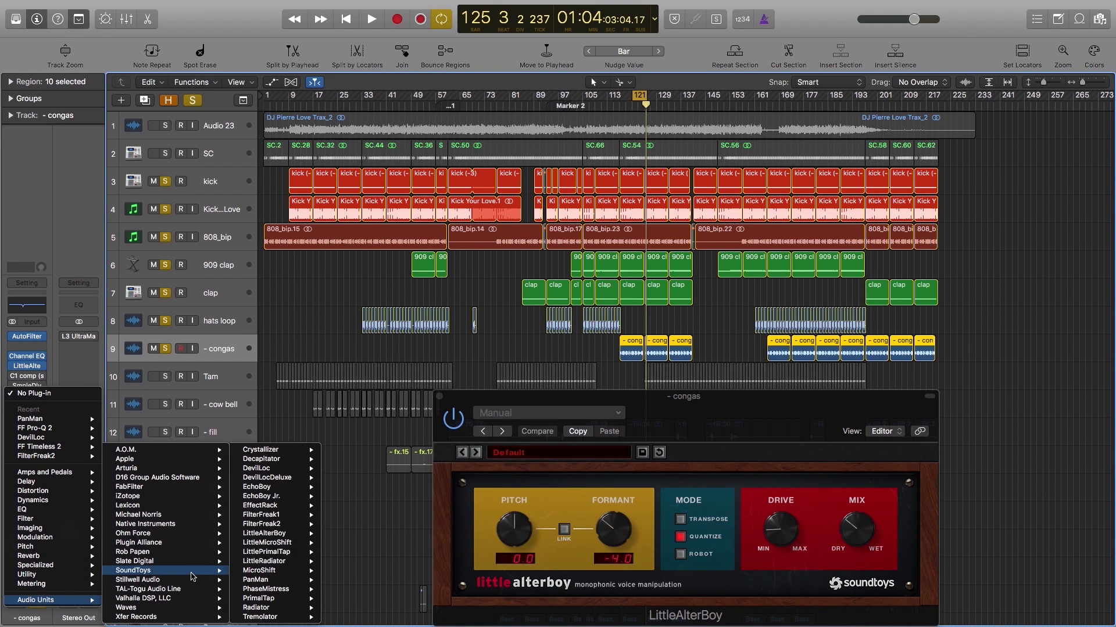
mouse_move(298, 517)
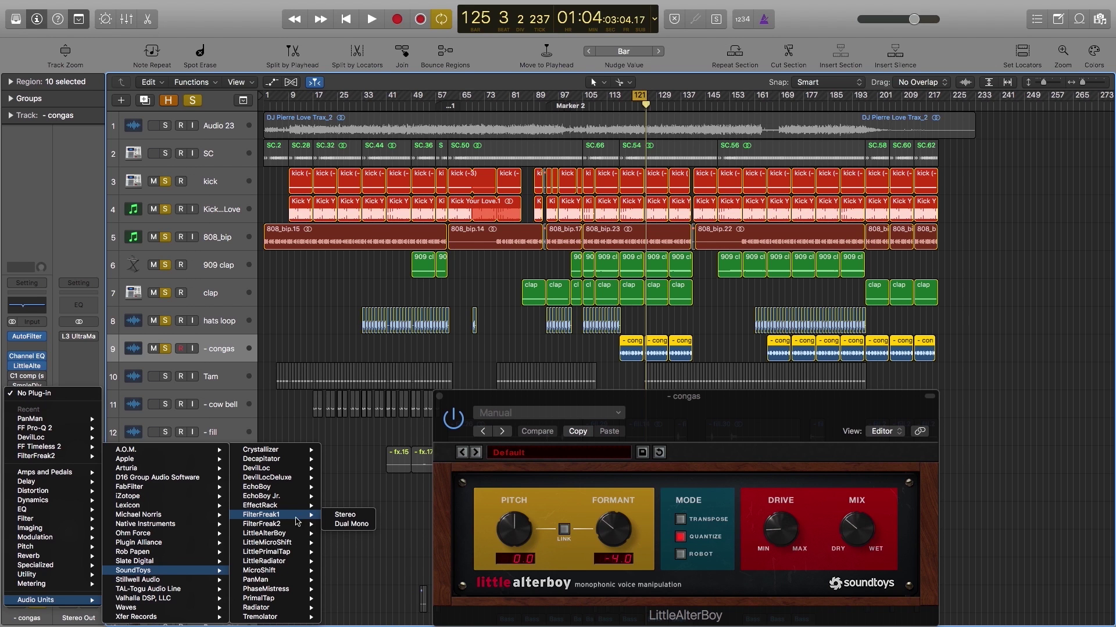
mouse_move(307, 582)
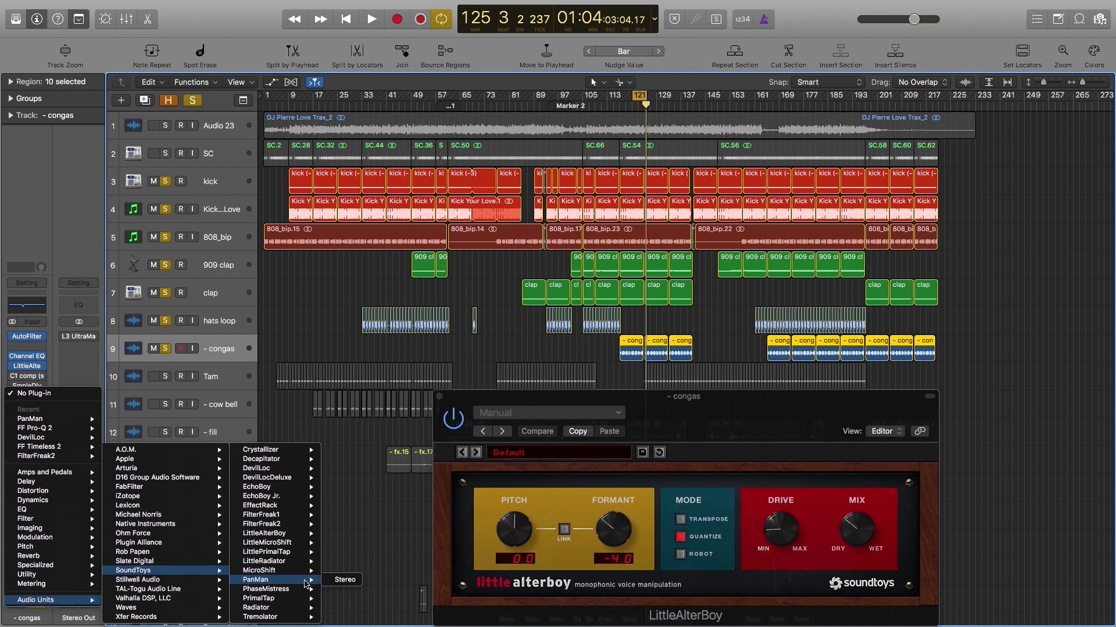
mouse_move(285, 454)
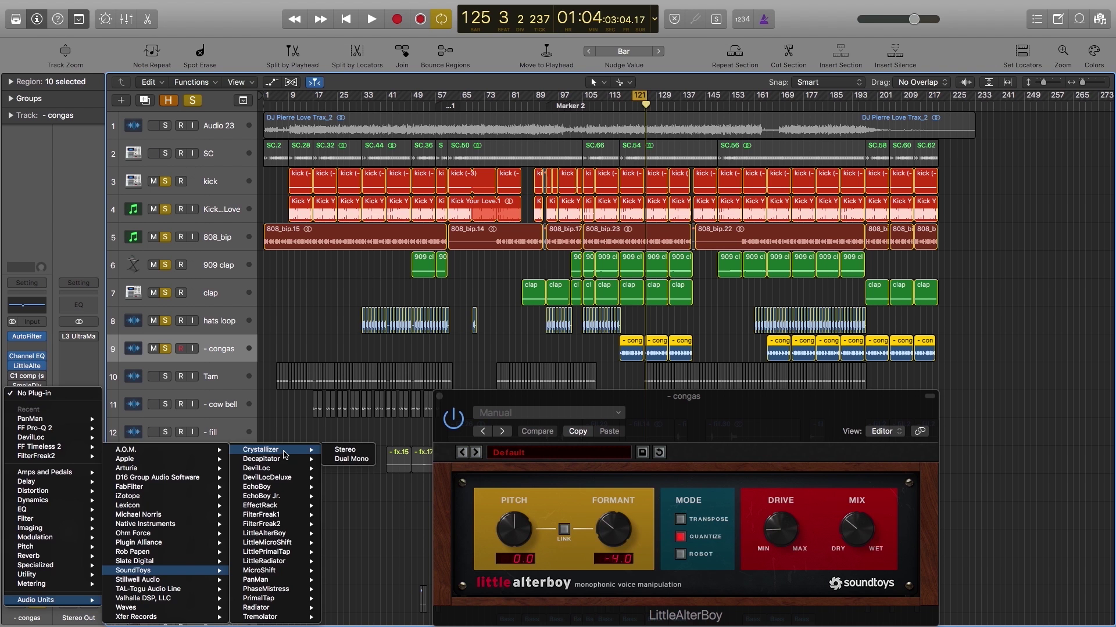
click(274, 421)
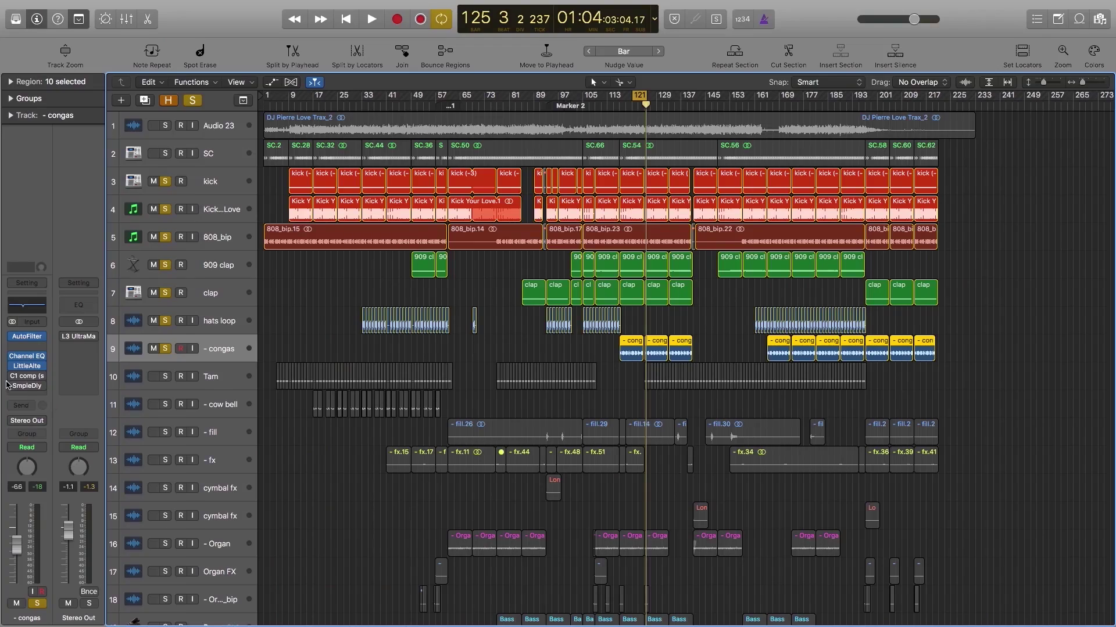
Enable C1 comp on the congas channel, view its compressor settings, and close them.
mouse_move(18, 381)
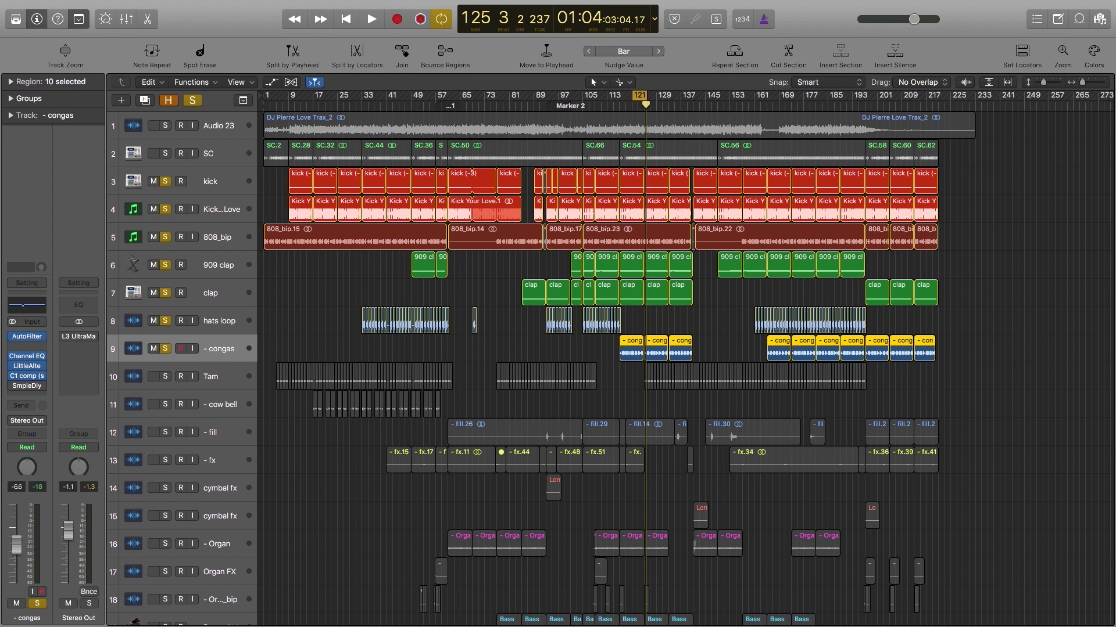
click(27, 376)
drag(391, 284, 822, 289)
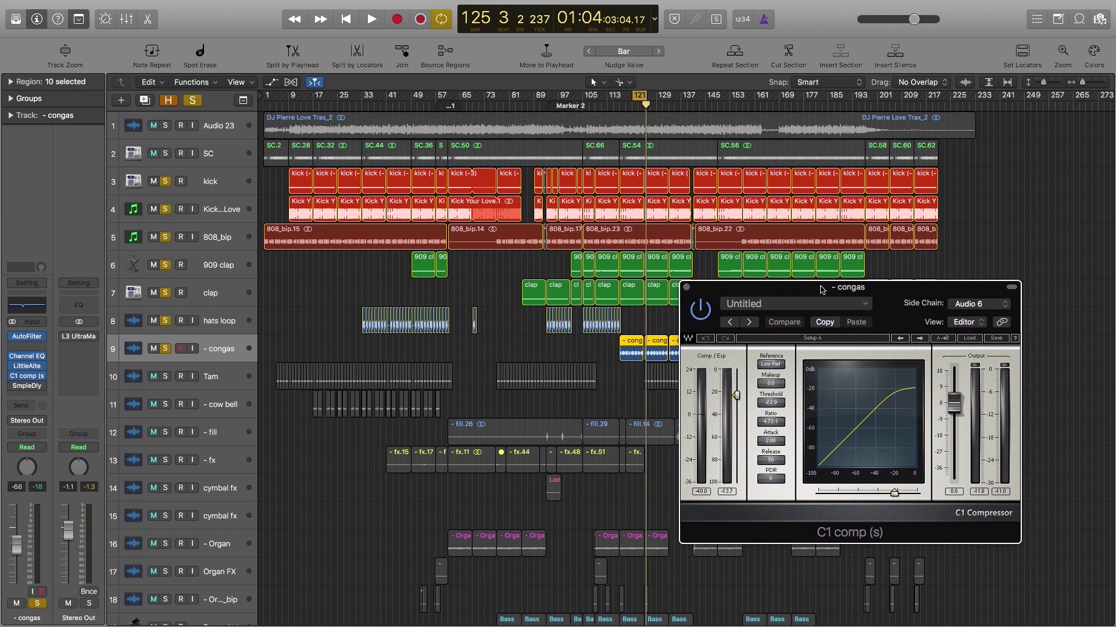
click(686, 287)
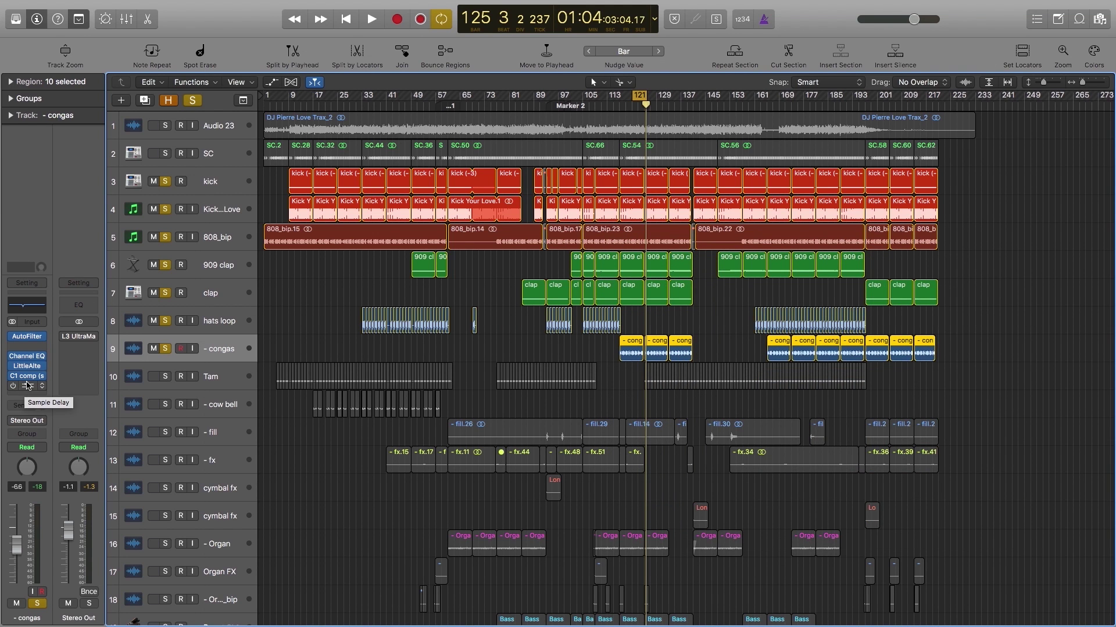
Play from bar 121 while taking the clap and 909 clap tracks out of solo, and stop.
key(space)
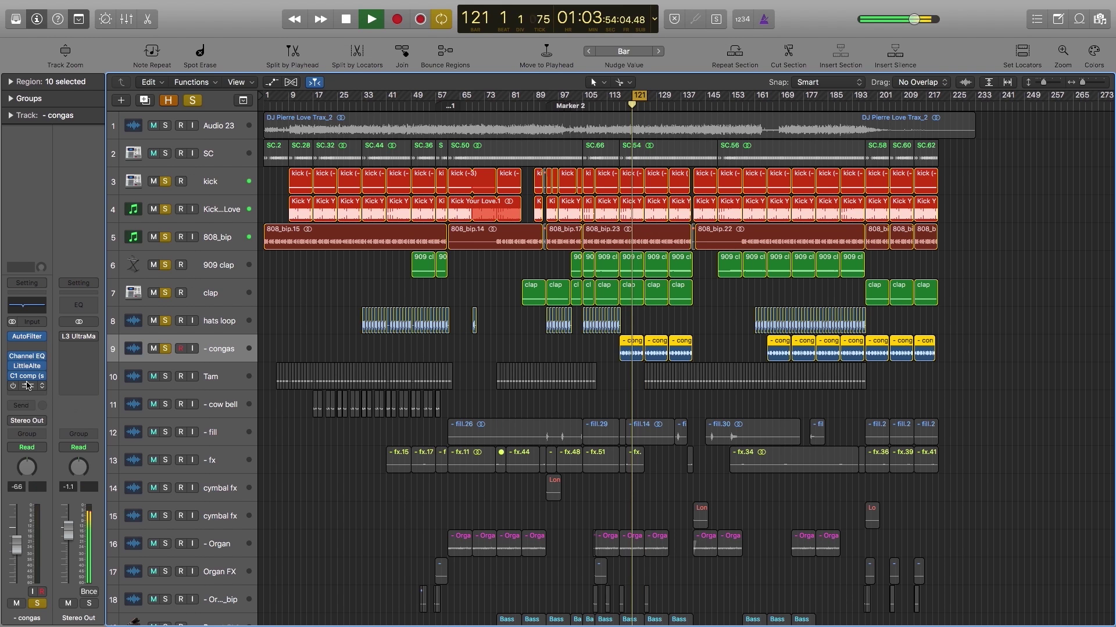
click(165, 292)
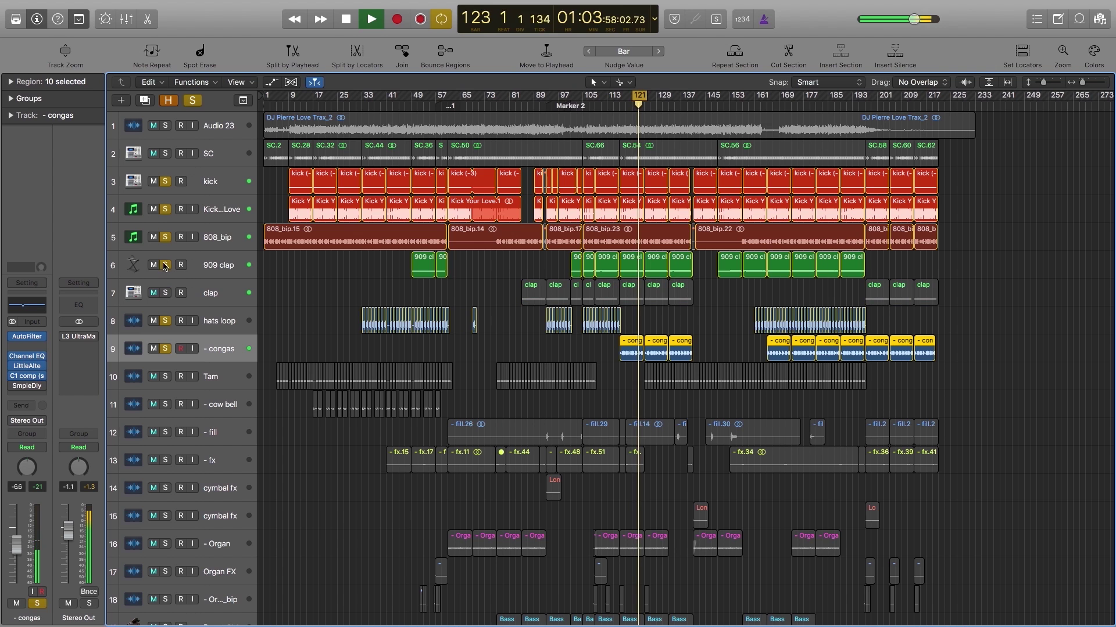
click(165, 265)
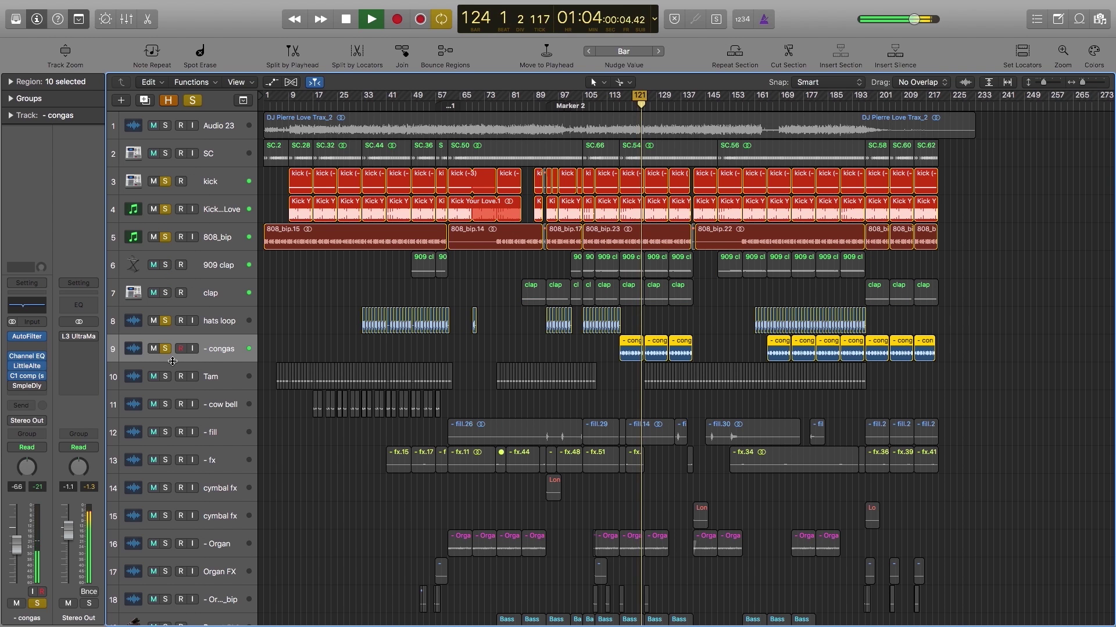
key(space)
Enable Sample Delay on the congas channel and play the soloed tracks briefly to hear its effect.
mouse_move(13, 388)
key(space)
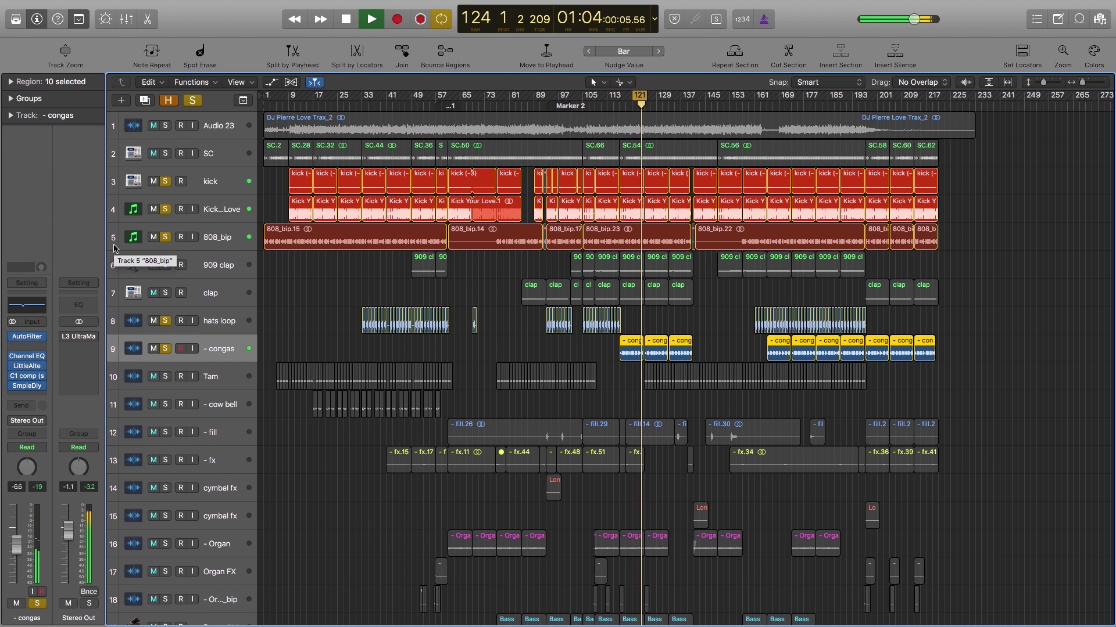
key(space)
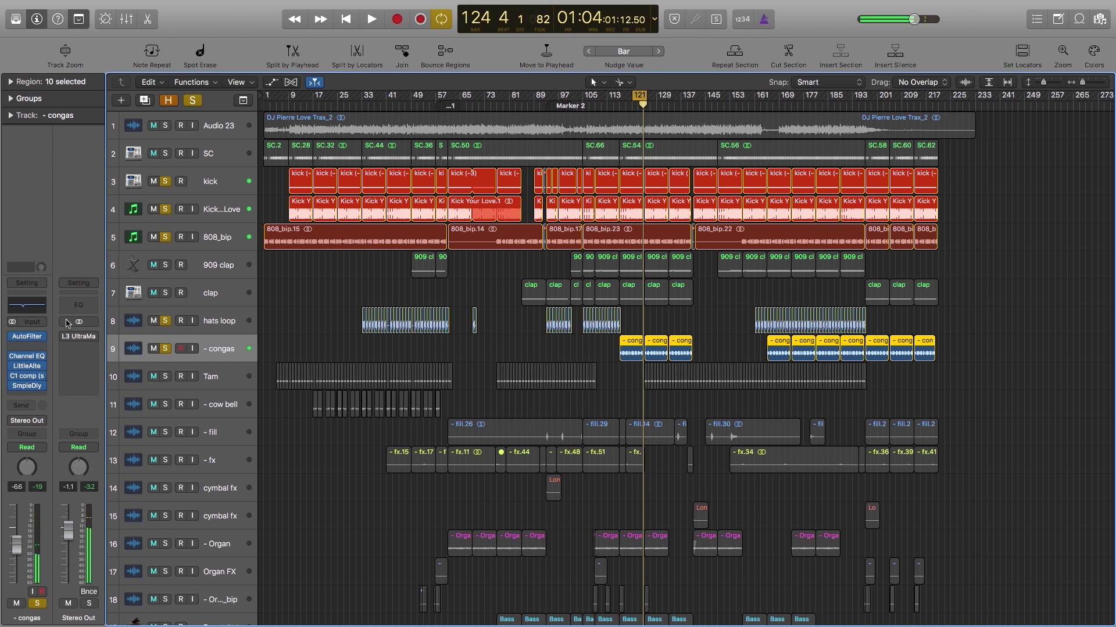
Compare the soloed drums with the whole congas effect chain bypassed, re-enabling all five effects after the playback.
click(12, 346)
click(13, 341)
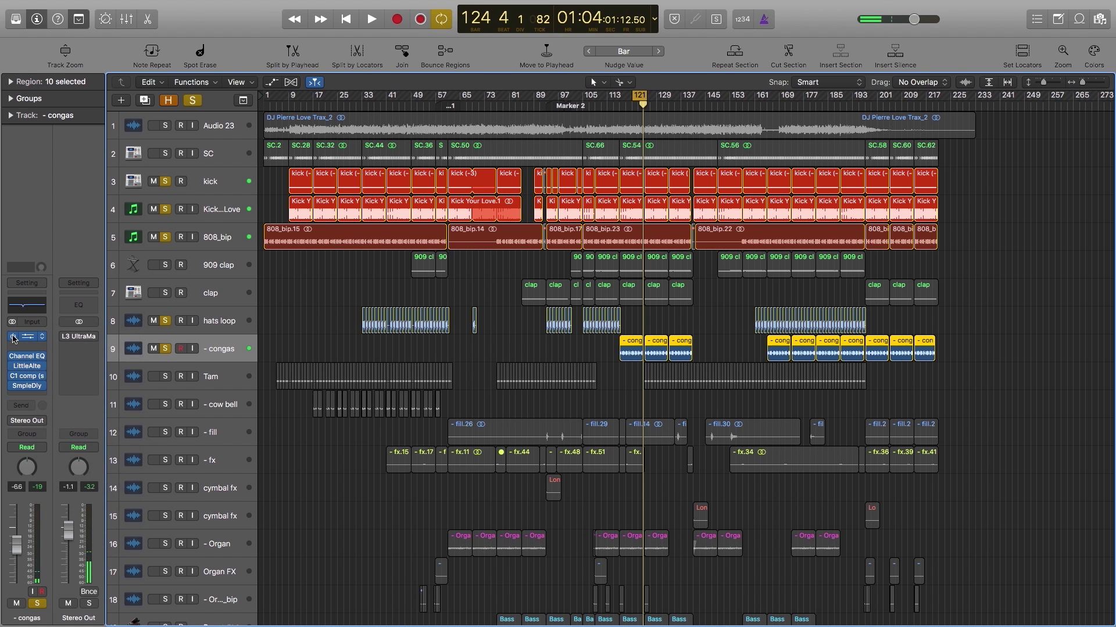
click(13, 375)
click(16, 391)
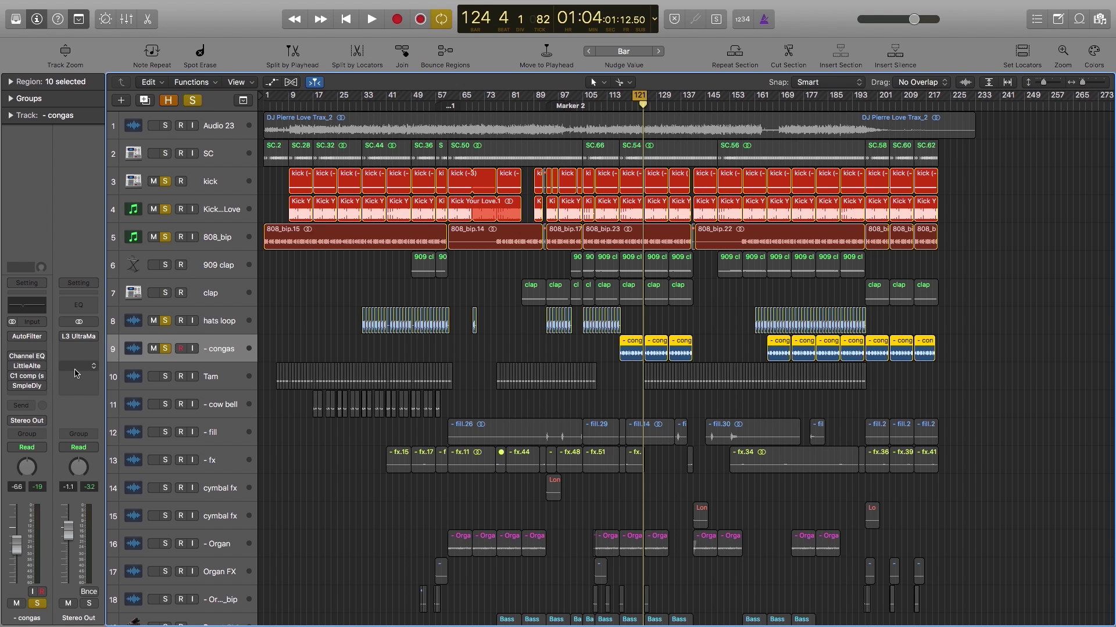
key(space)
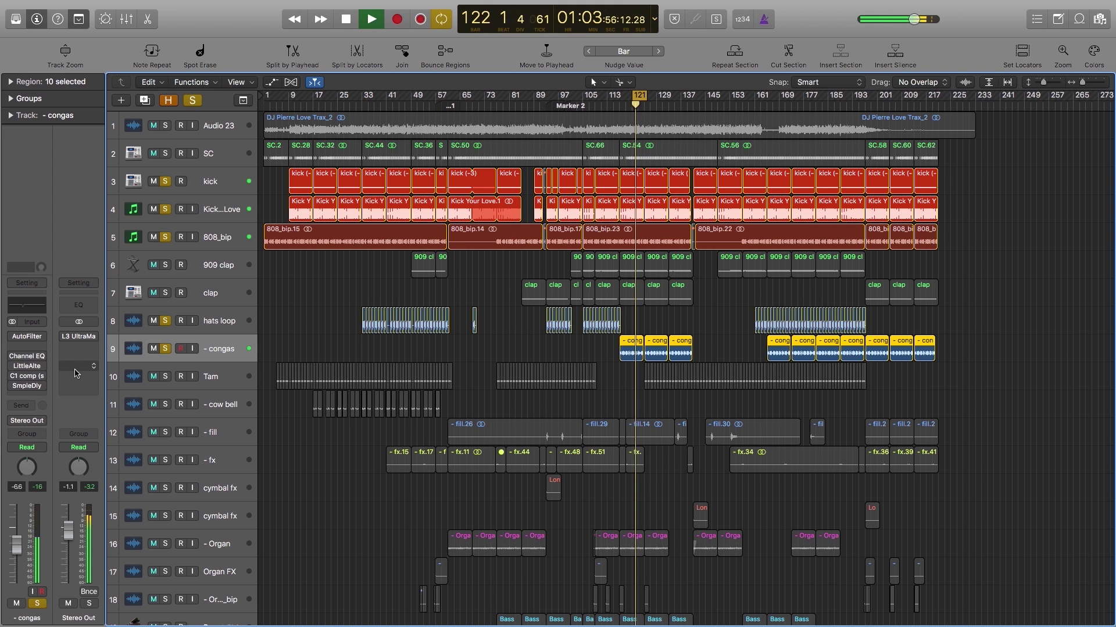
key(space)
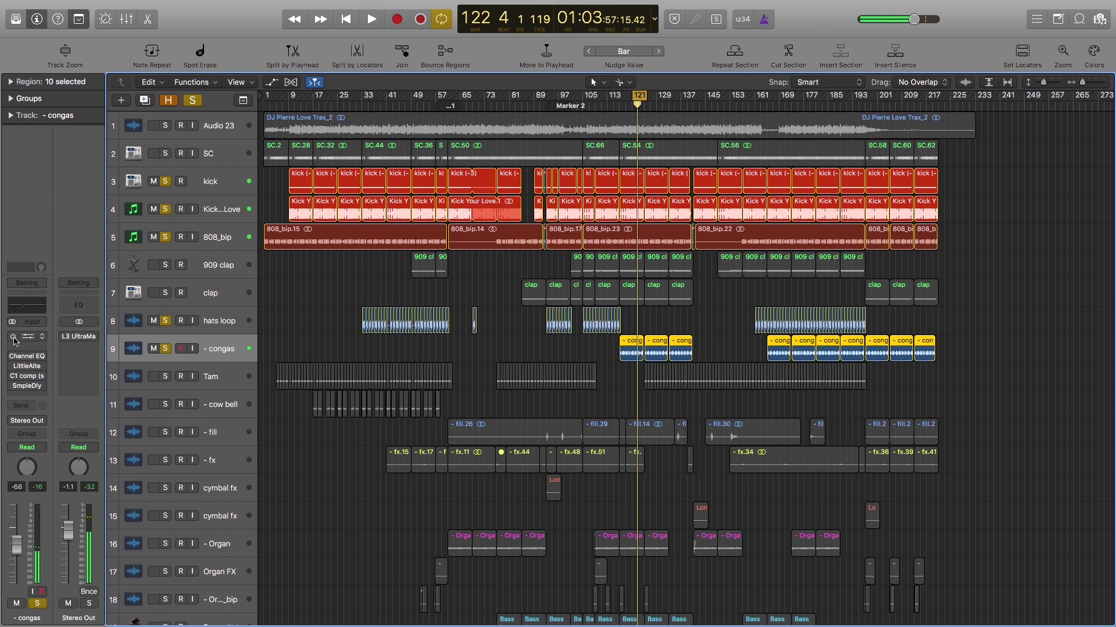
click(12, 380)
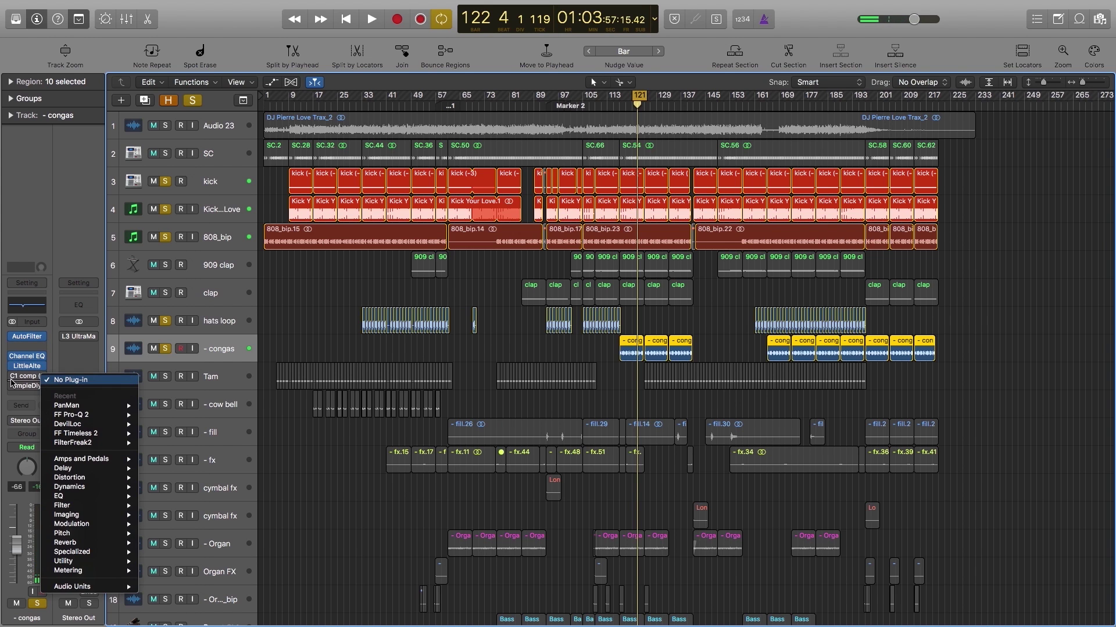
click(13, 387)
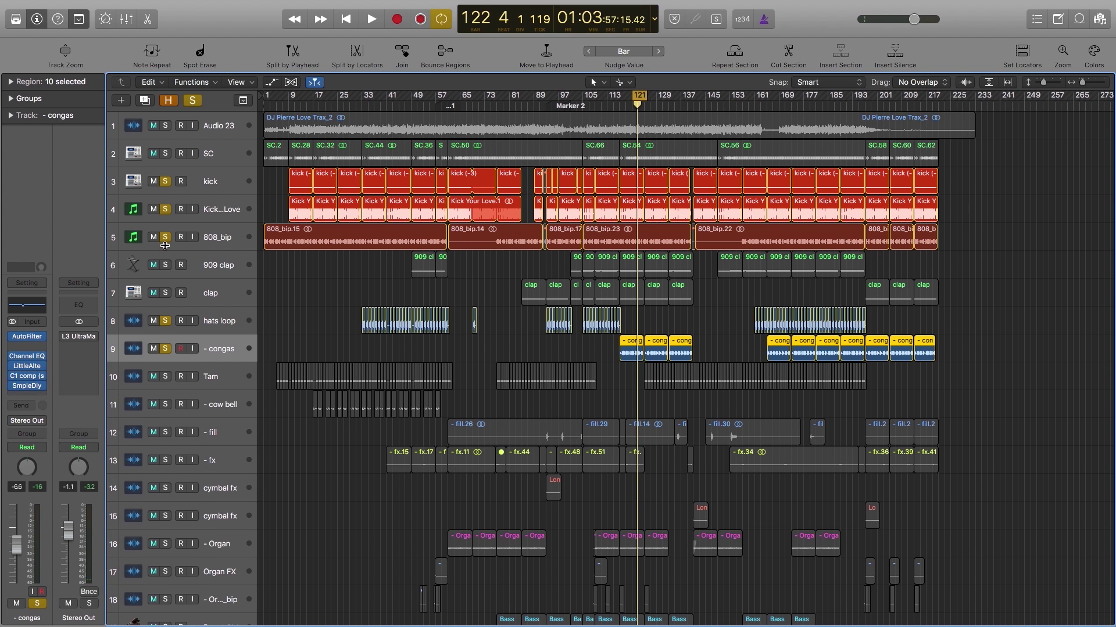
Add the 909 clap, clap and Tam tracks to the solo group.
click(165, 265)
click(165, 294)
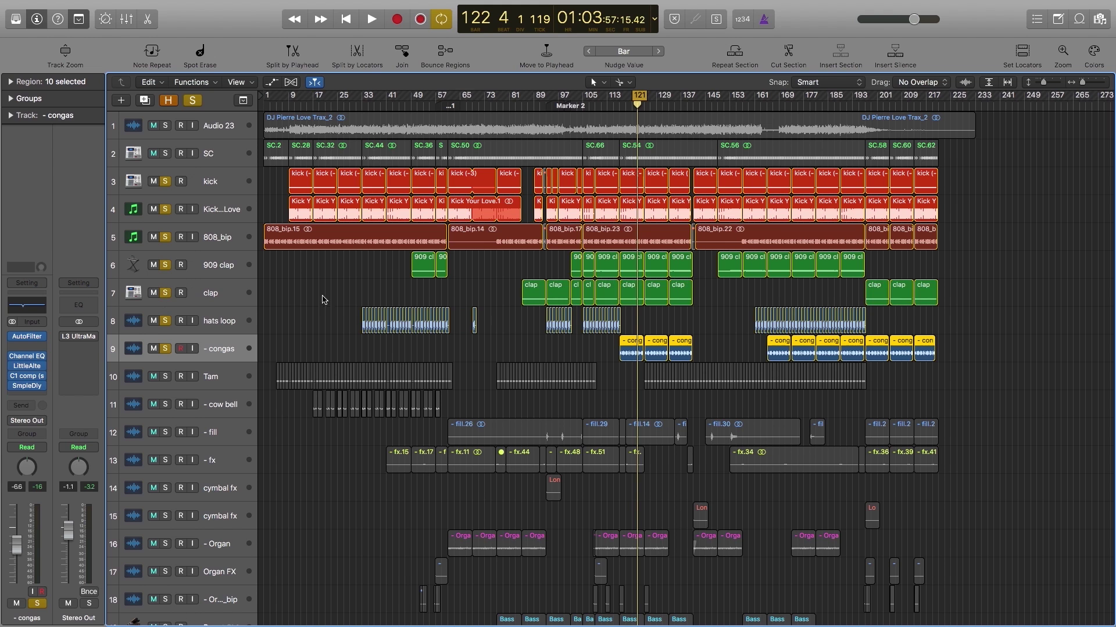
click(165, 377)
Set the cycle range to start at bar 125, where the Tam regions begin, and play it.
drag(684, 399, 638, 361)
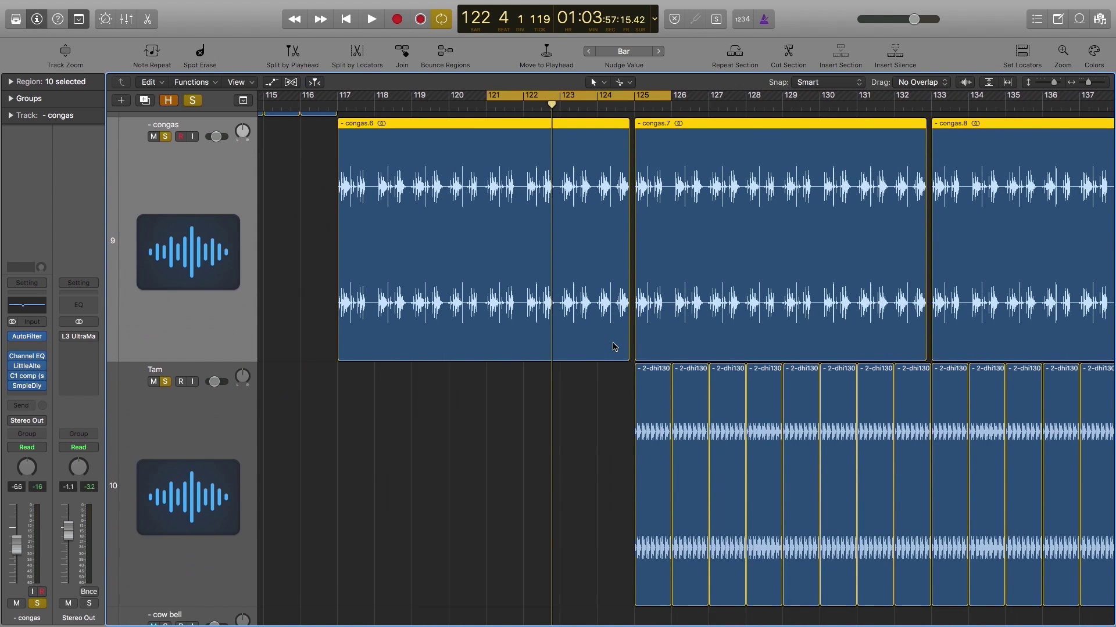
drag(637, 95, 746, 129)
key(space)
ctrl+alt+click(535, 351)
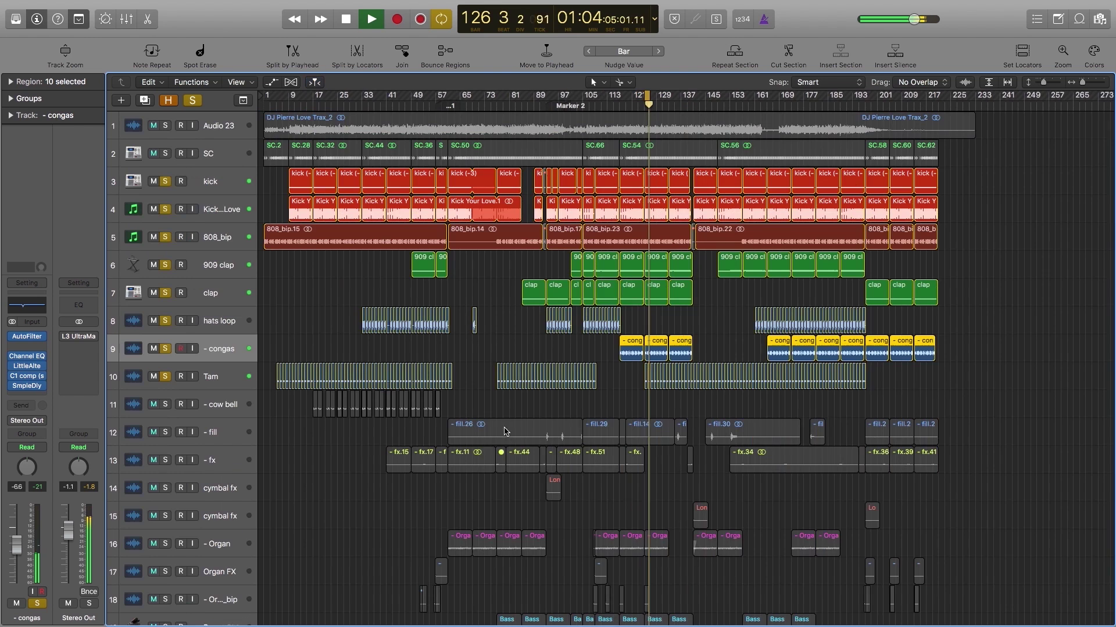
Select the Tam track, stop playback, and view the plate reverb channel fed by its Bus 4 send.
click(219, 377)
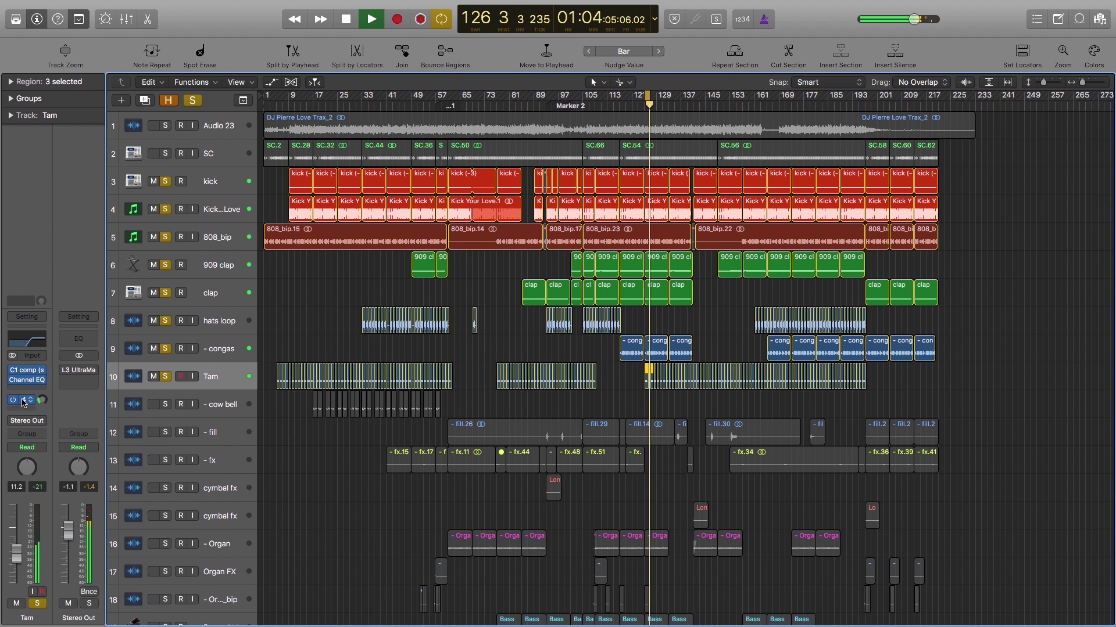
key(space)
click(24, 400)
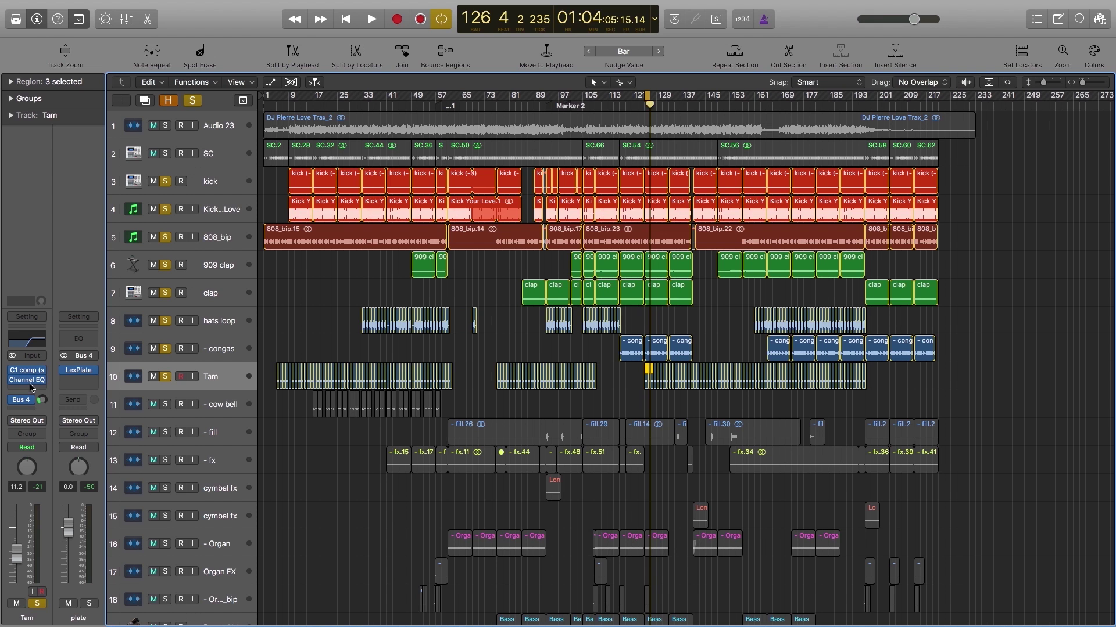
Take every track except Tam out of solo, and play the Tam briefly on its own.
drag(165, 348, 163, 195)
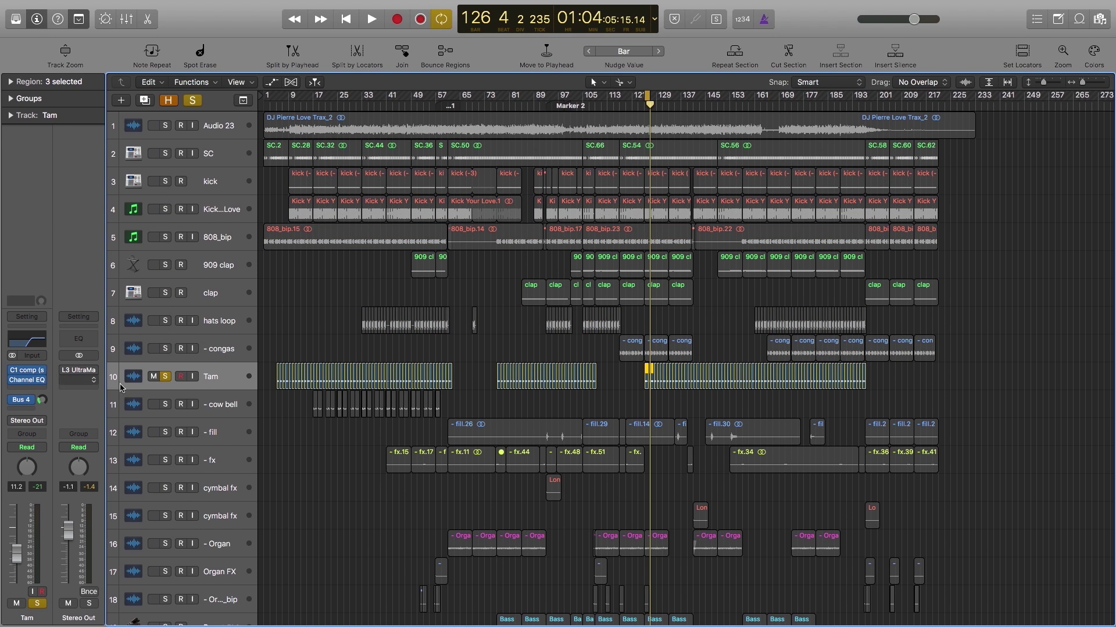
key(space)
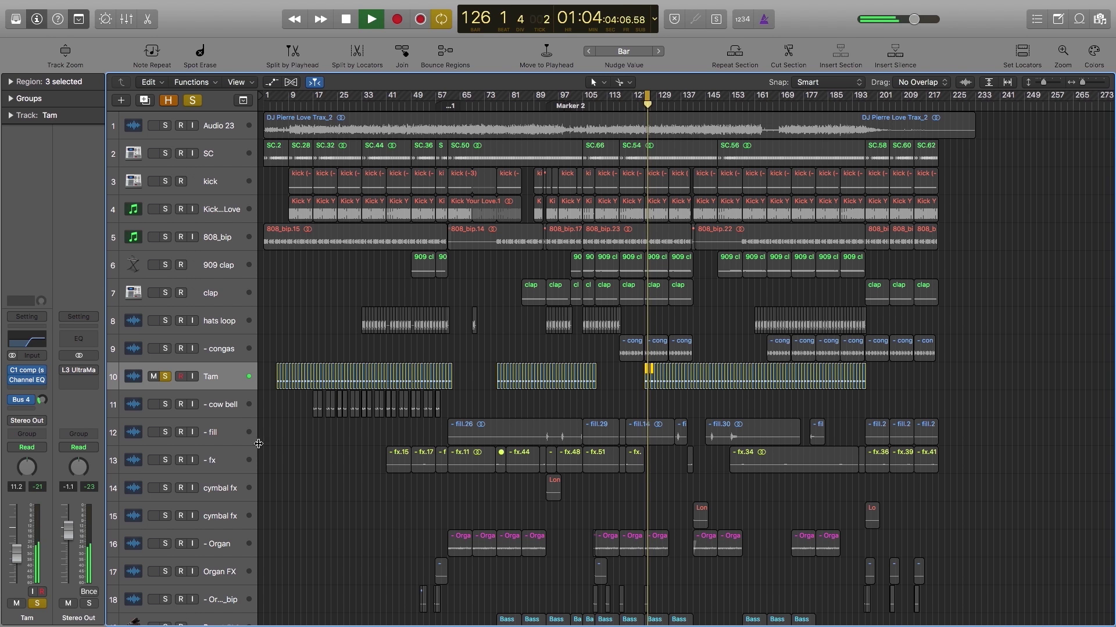
key(space)
Open Channel EQ on the Tam channel and compare the soloed Tam with and without it during playback.
click(22, 381)
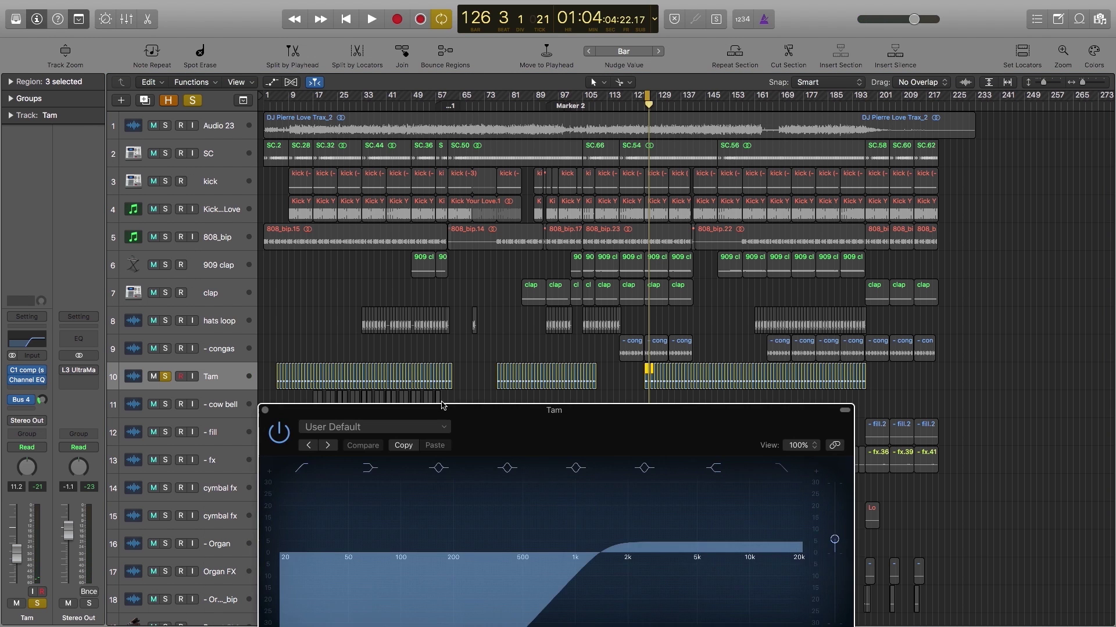
drag(441, 411, 488, 301)
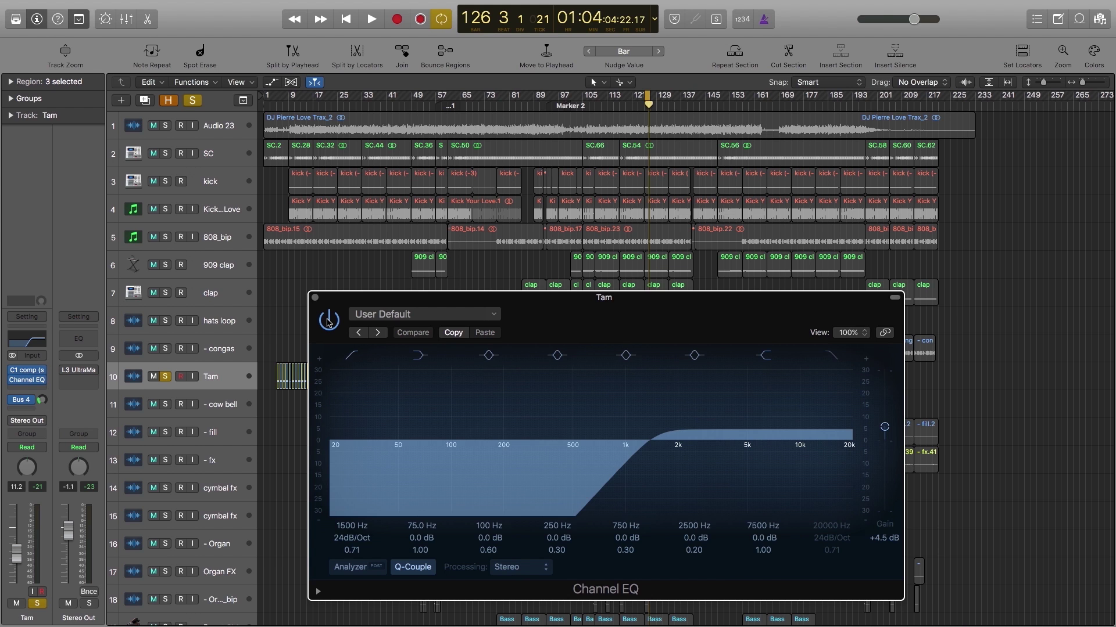
click(328, 320)
key(space)
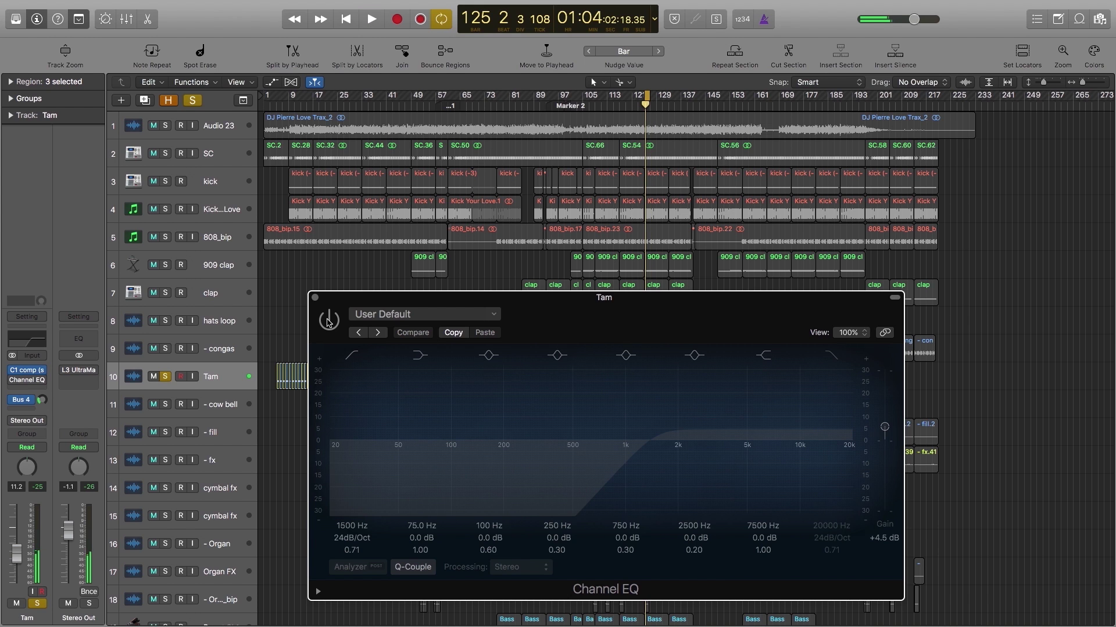
click(329, 321)
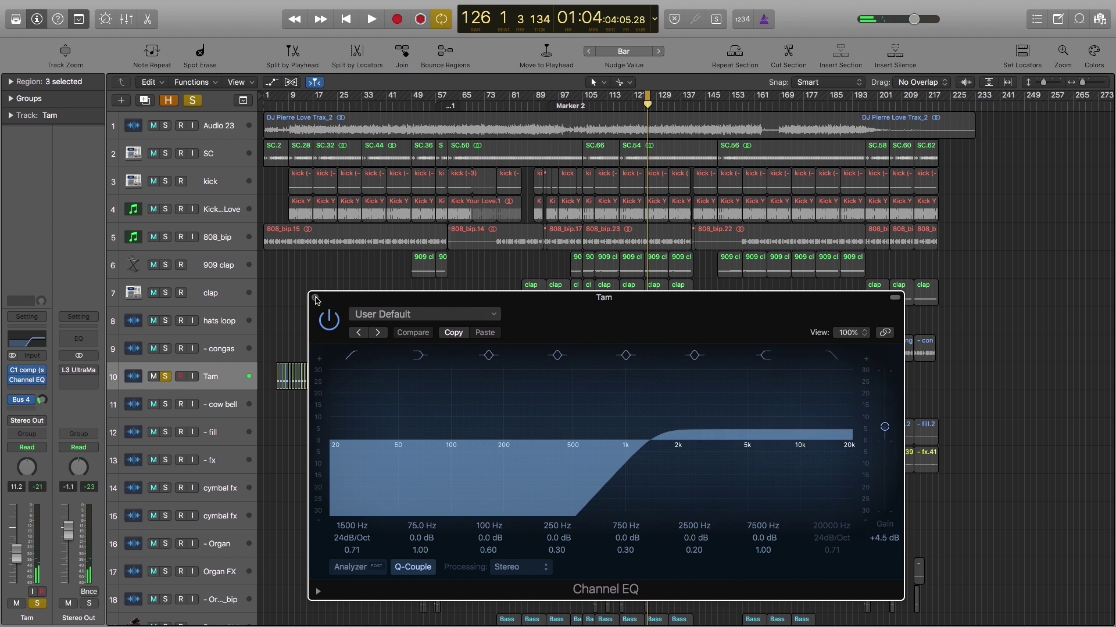
Close the Tam's Channel EQ window and take the Tam track out of solo.
click(316, 298)
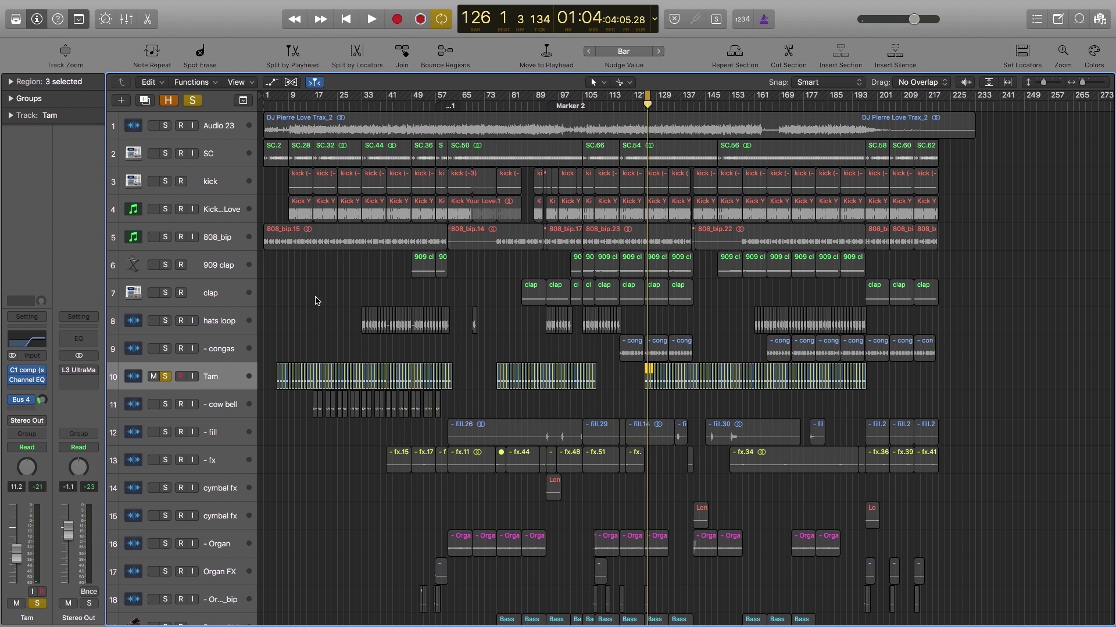
click(166, 376)
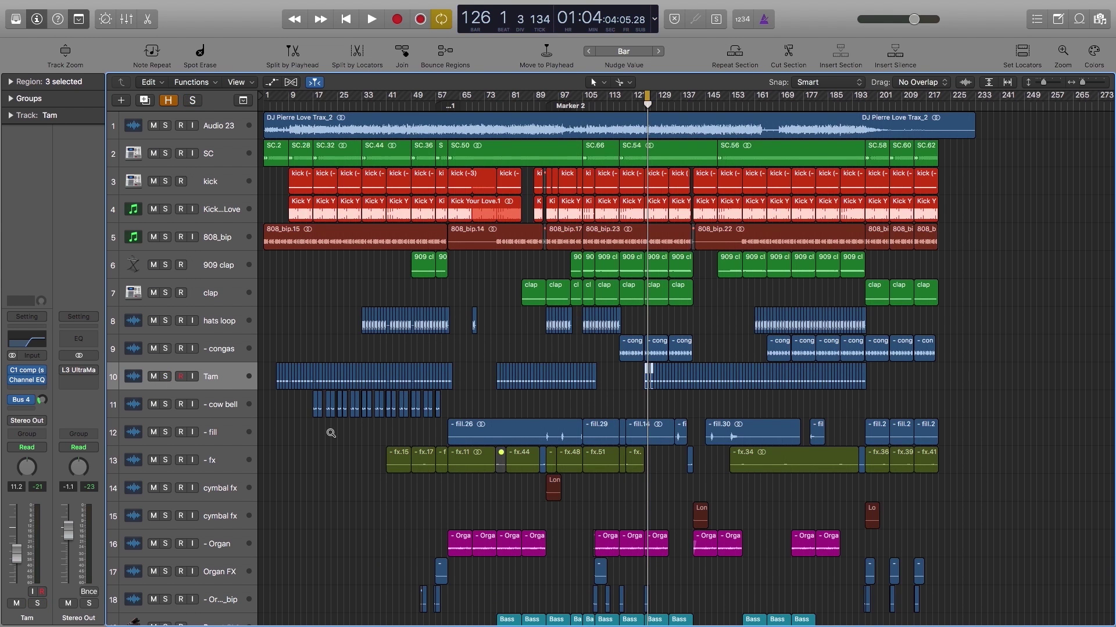
Set the cycle range to bars 17–21 over the cow bell regions and solo the cow bell track with FF Timeless 2 open.
click(226, 409)
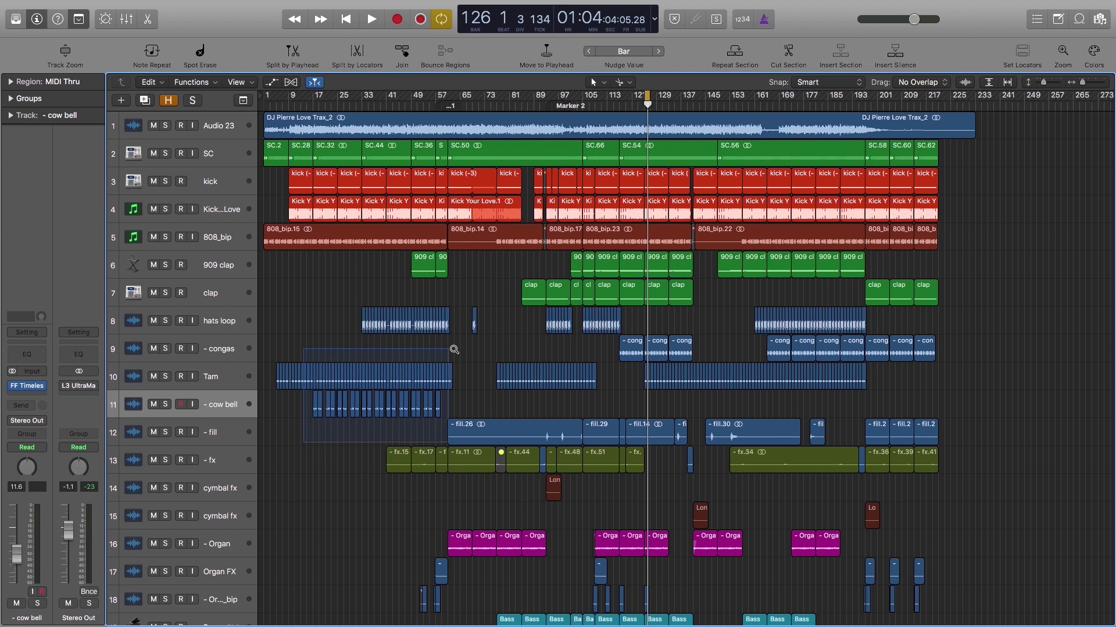
key(z)
drag(328, 98, 384, 98)
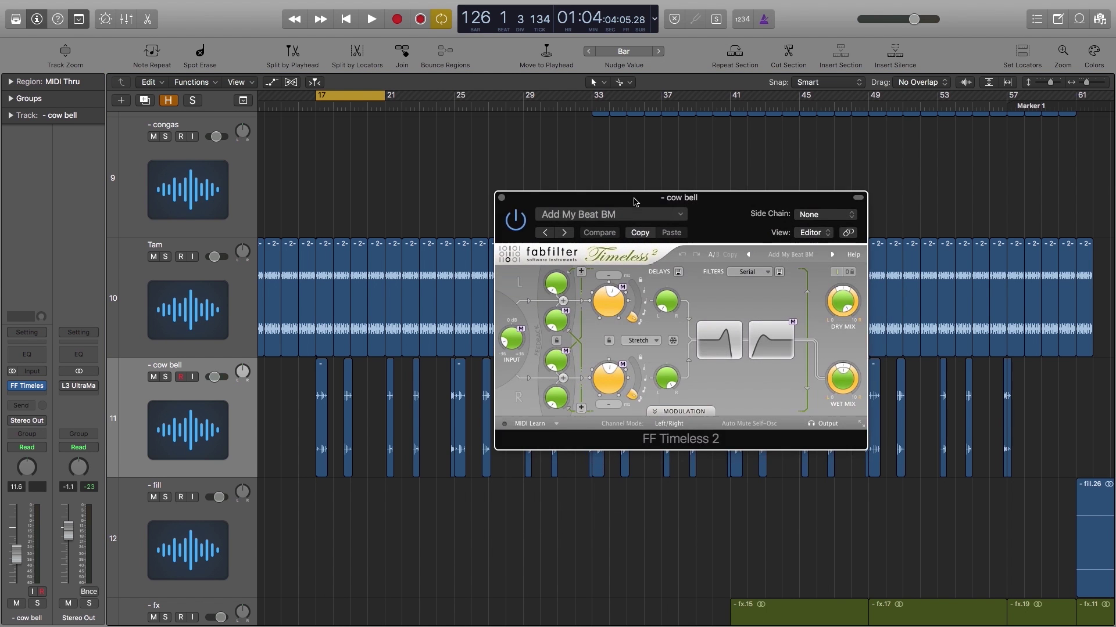
click(166, 377)
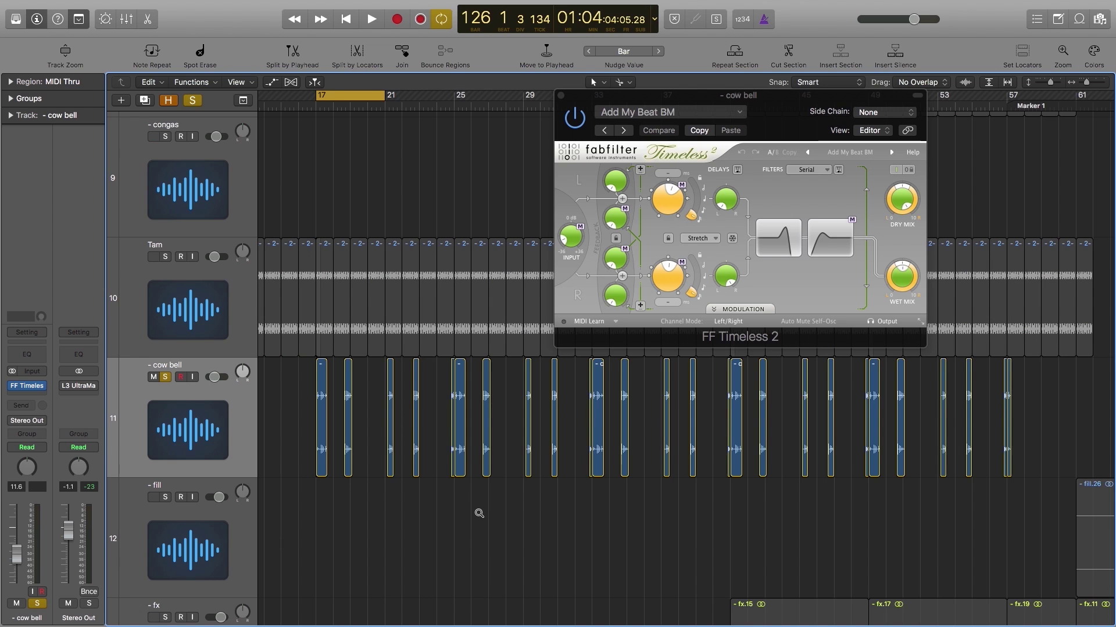
Examine the cow bell regions from bar 17 up close and move the FF Timeless 2 window out of the way.
drag(480, 514, 301, 418)
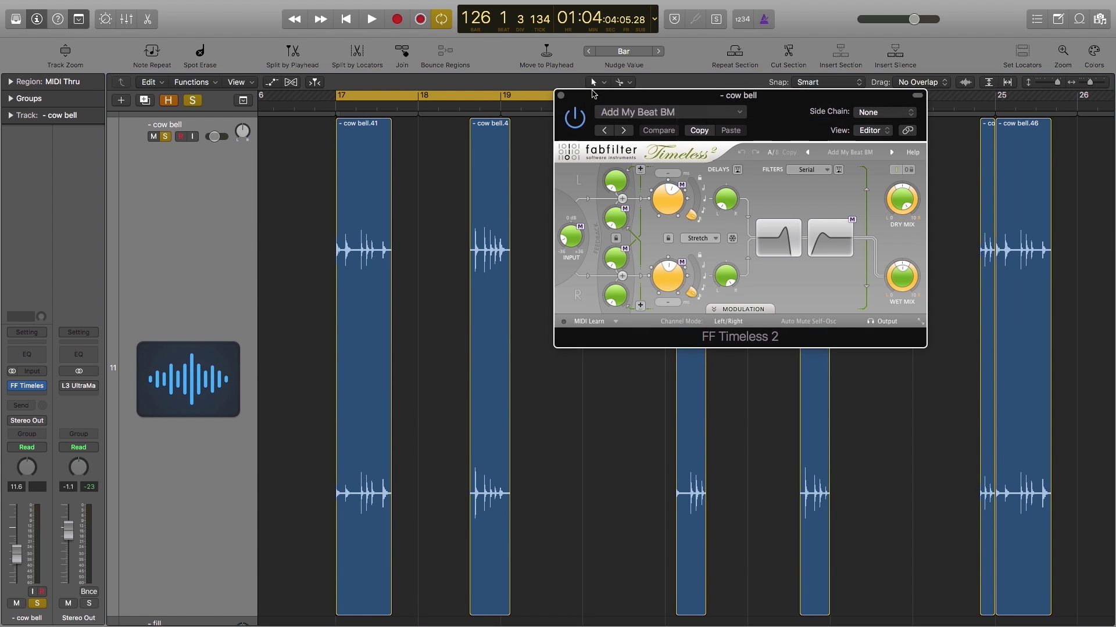
drag(591, 86, 685, 58)
ctrl+alt+click(573, 276)
ctrl+alt+click(492, 544)
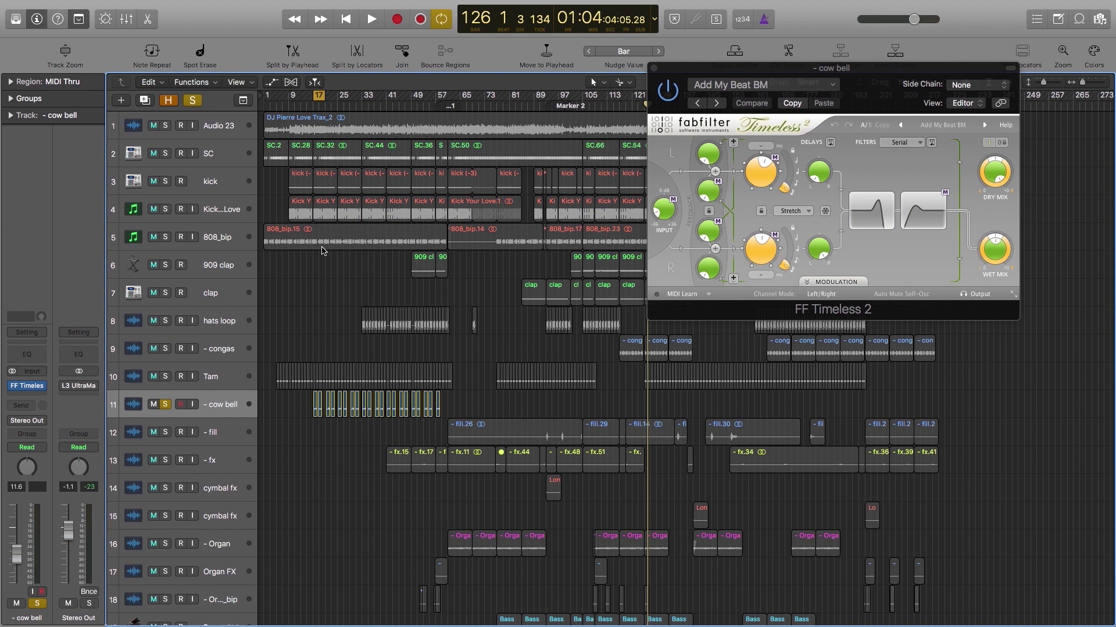
Examine the one-bar Tam regions at bars 17 and 18, directly above the cow bell regions.
drag(291, 348, 419, 401)
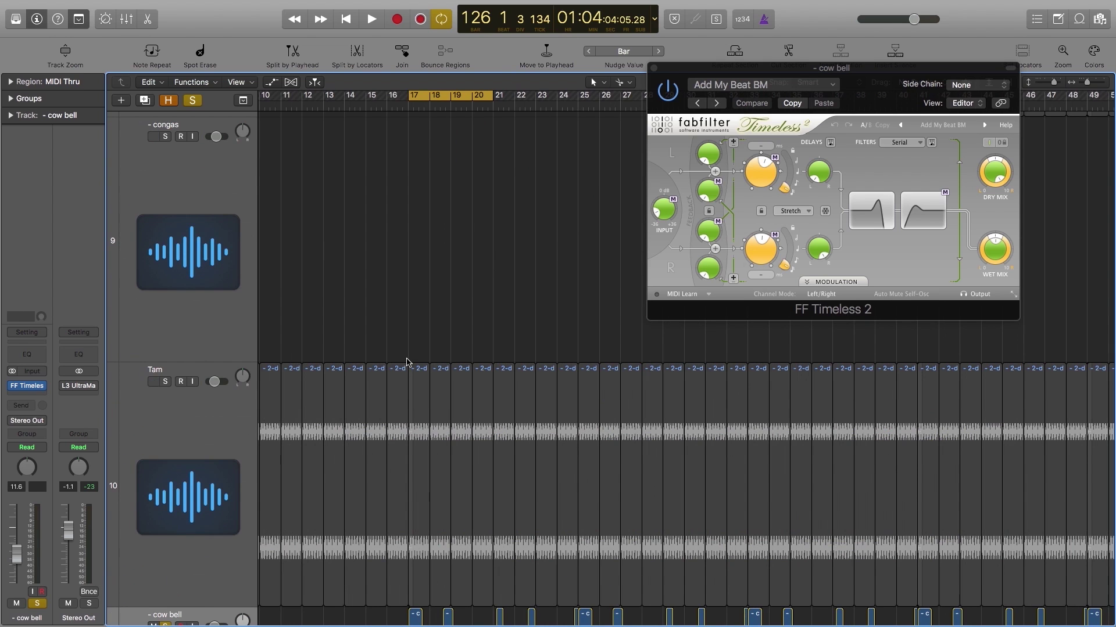
mouse_move(417, 355)
mouse_down()
mouse_move(435, 377)
mouse_move(422, 362)
mouse_up()
click(423, 371)
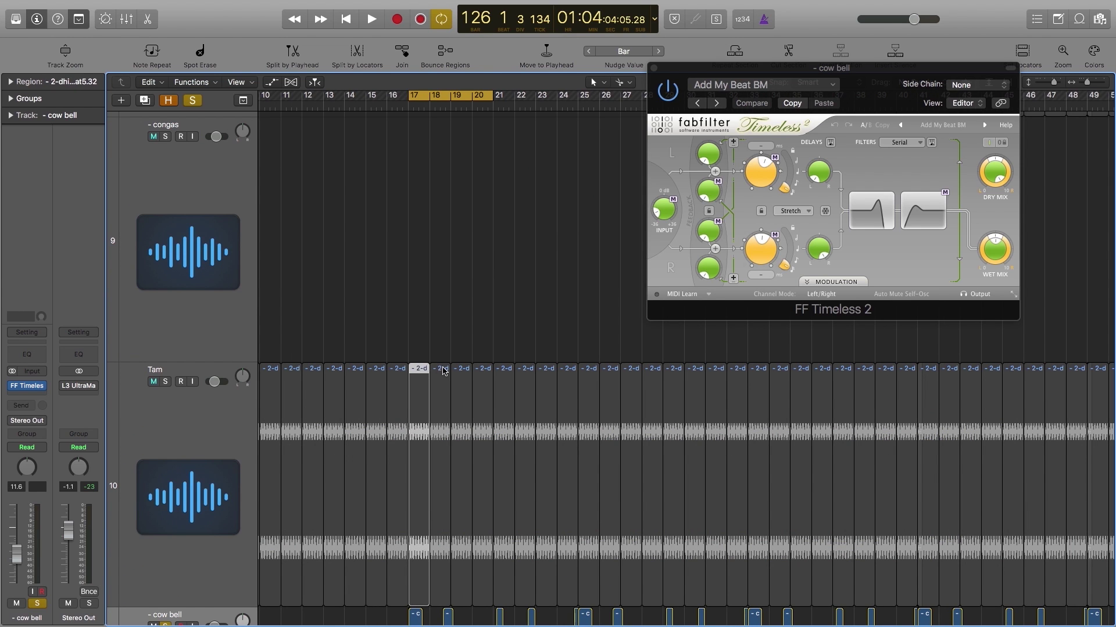
click(443, 372)
click(433, 337)
scroll(432, 337, down, 10)
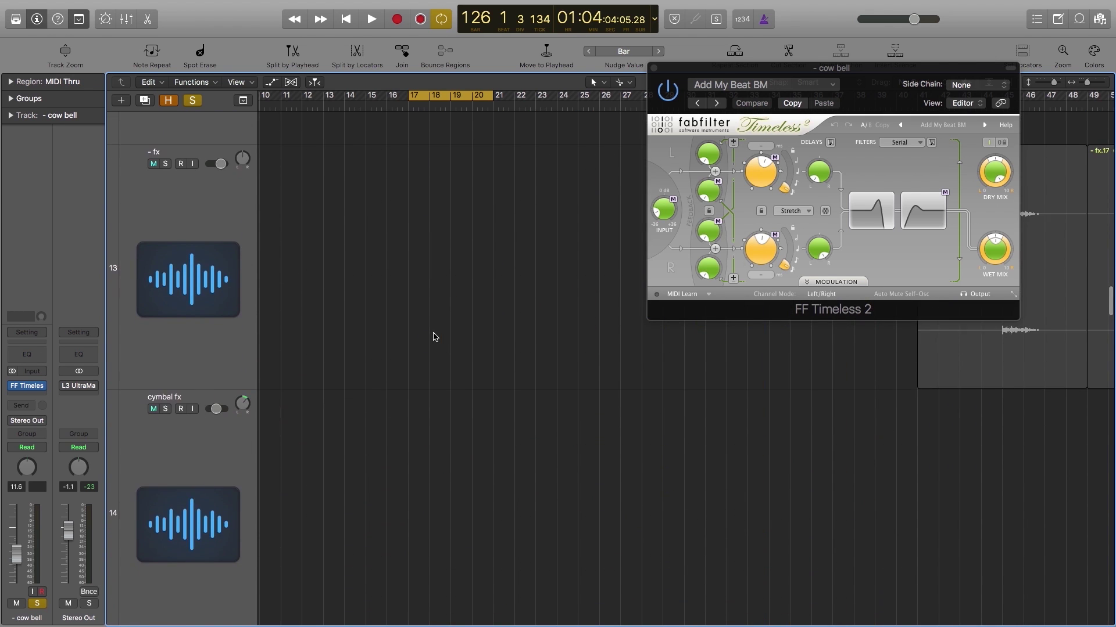
key(z)
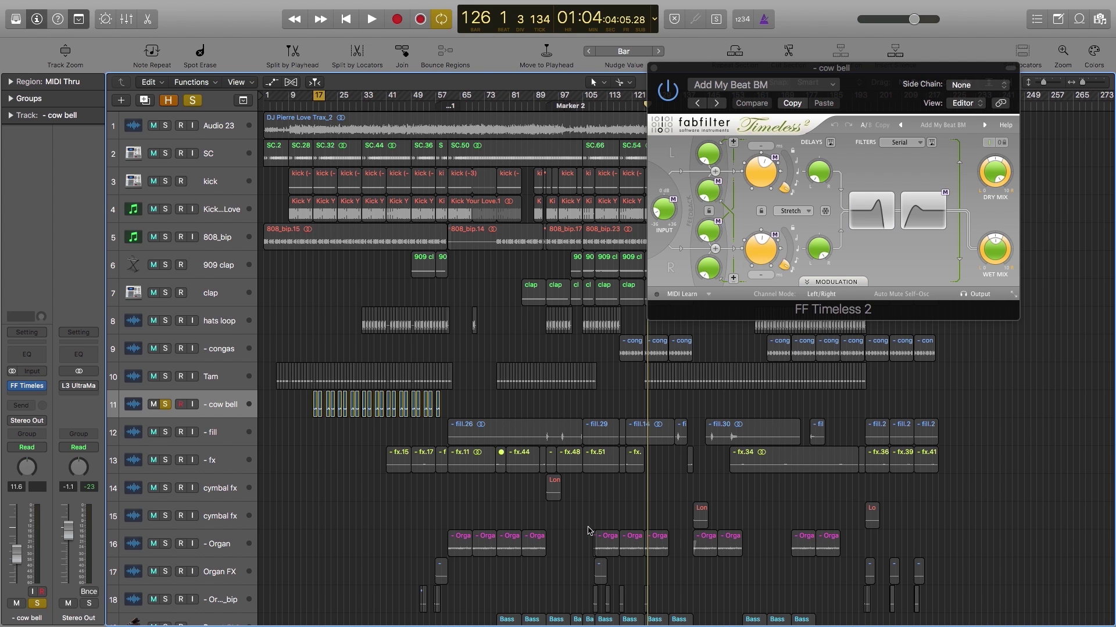
Select the first vox fx region at bar 33 and set the cycle range to bars 33–41 to match it.
scroll(572, 494, down, 4)
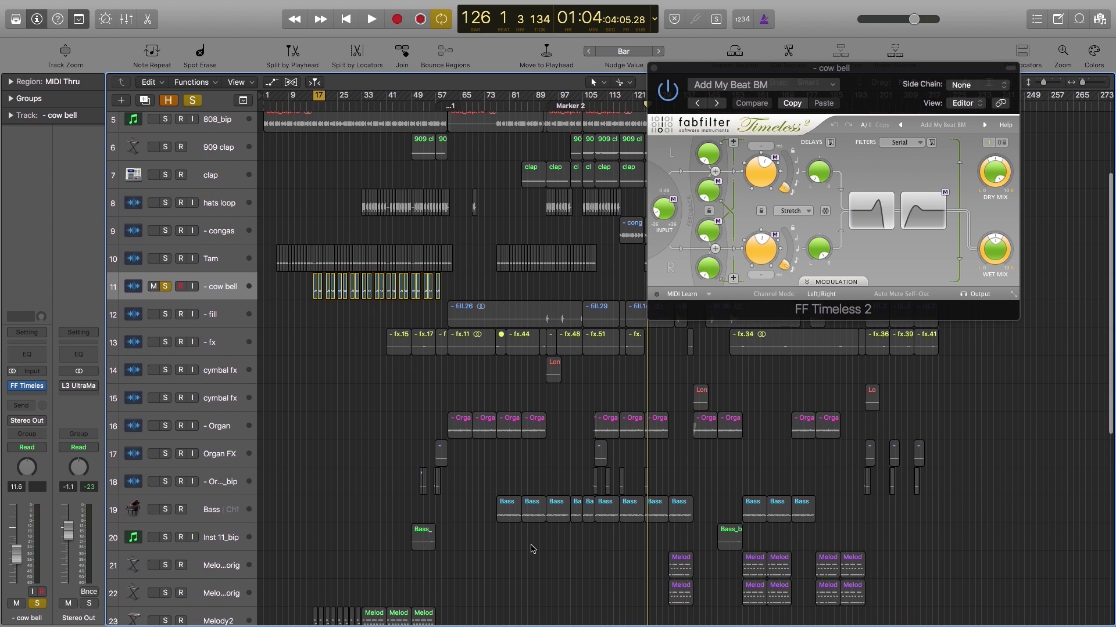
scroll(532, 549, down, 7)
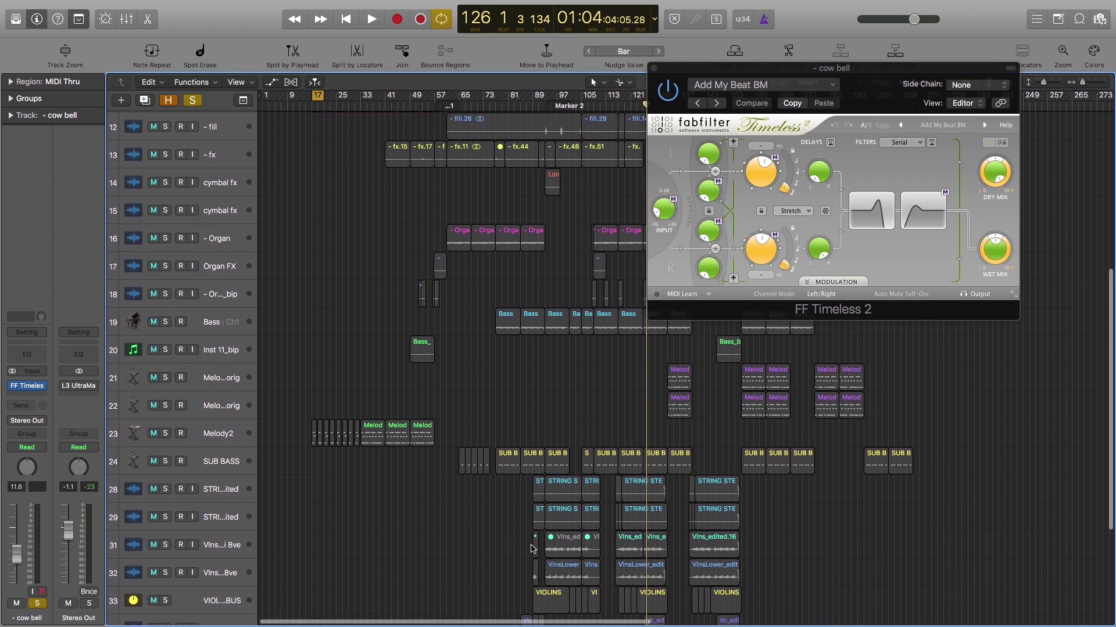
scroll(532, 549, down, 7)
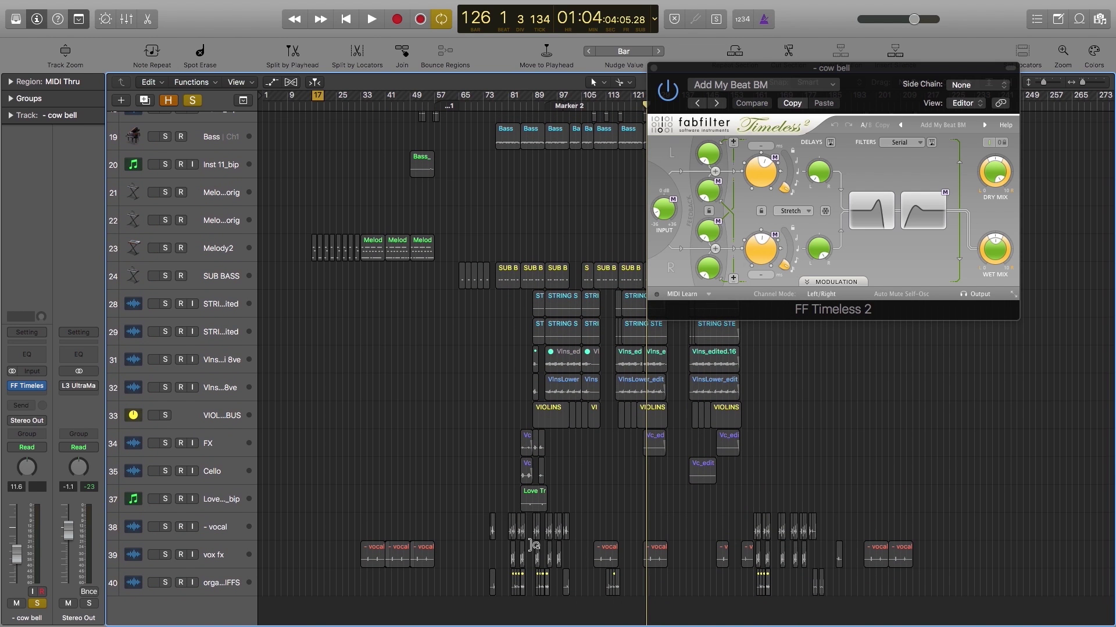
drag(352, 525, 441, 584)
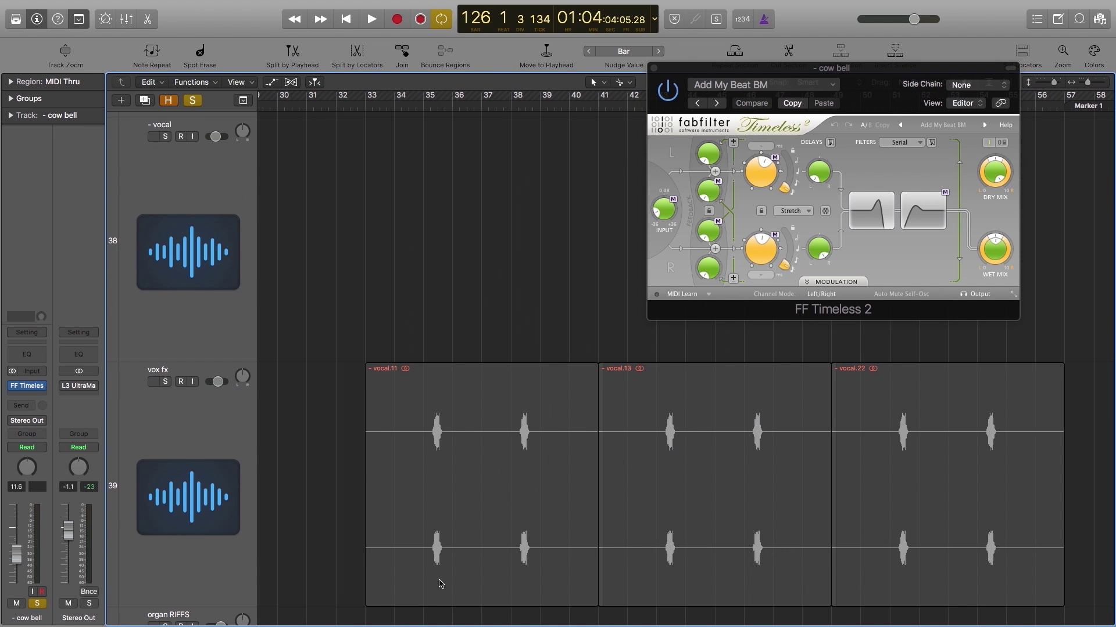
click(470, 369)
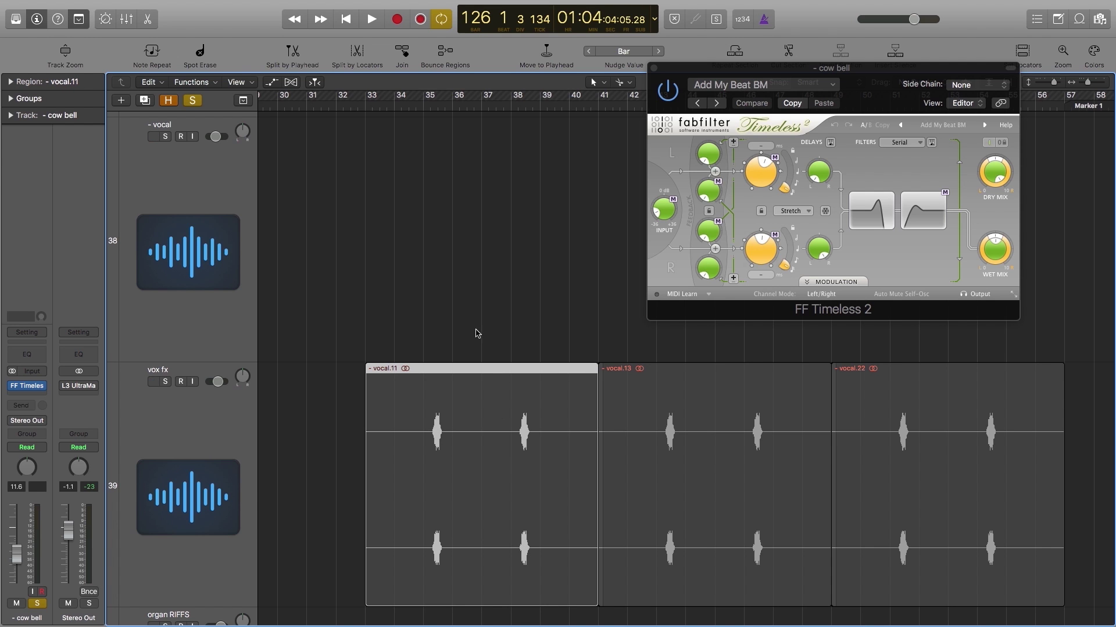
drag(369, 99, 606, 111)
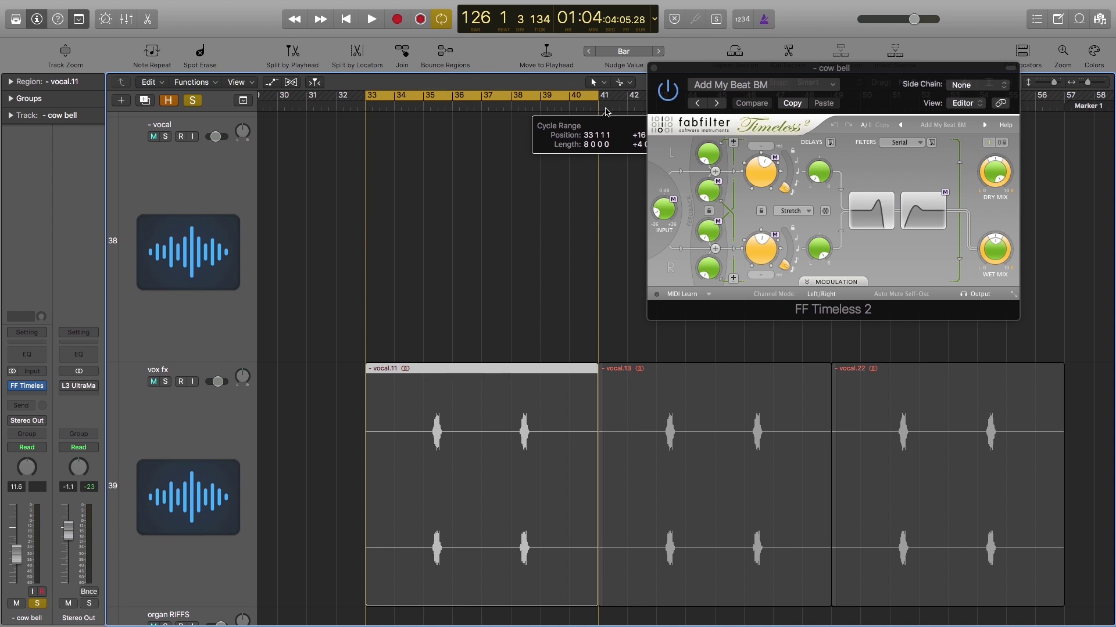
drag(605, 110, 605, 110)
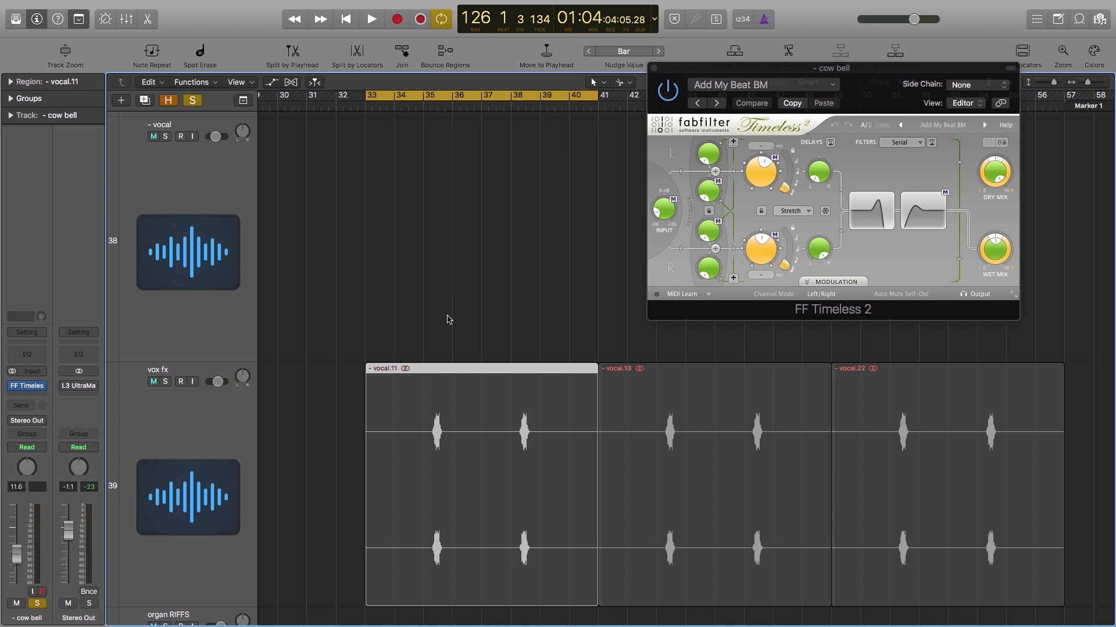
Add a new audio track with duplicate settings directly below the cow bell track.
key(z)
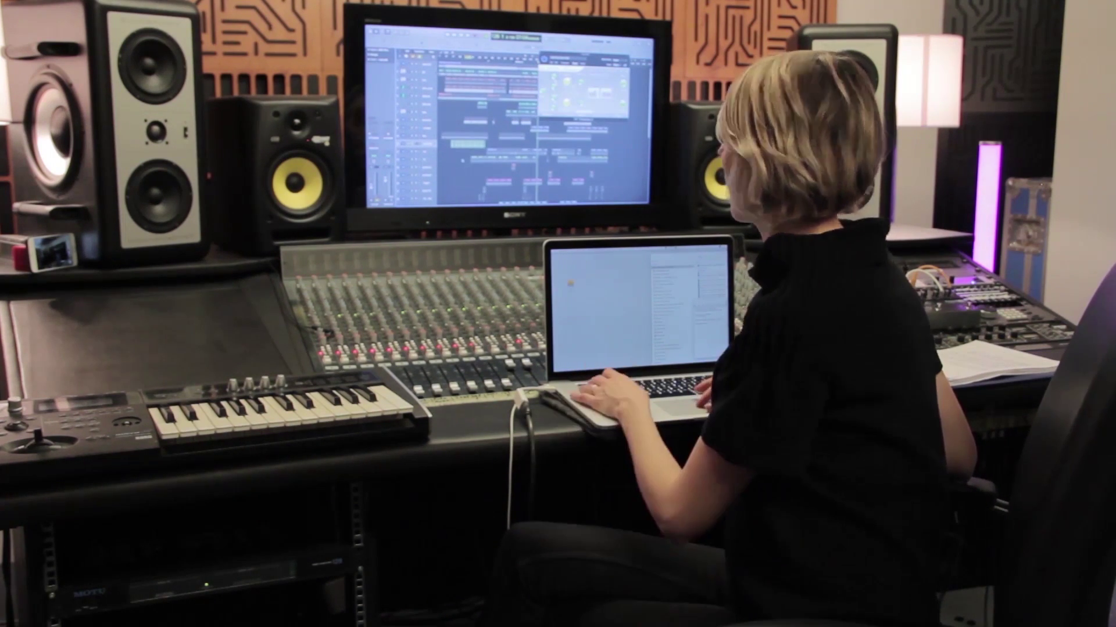
key(x)
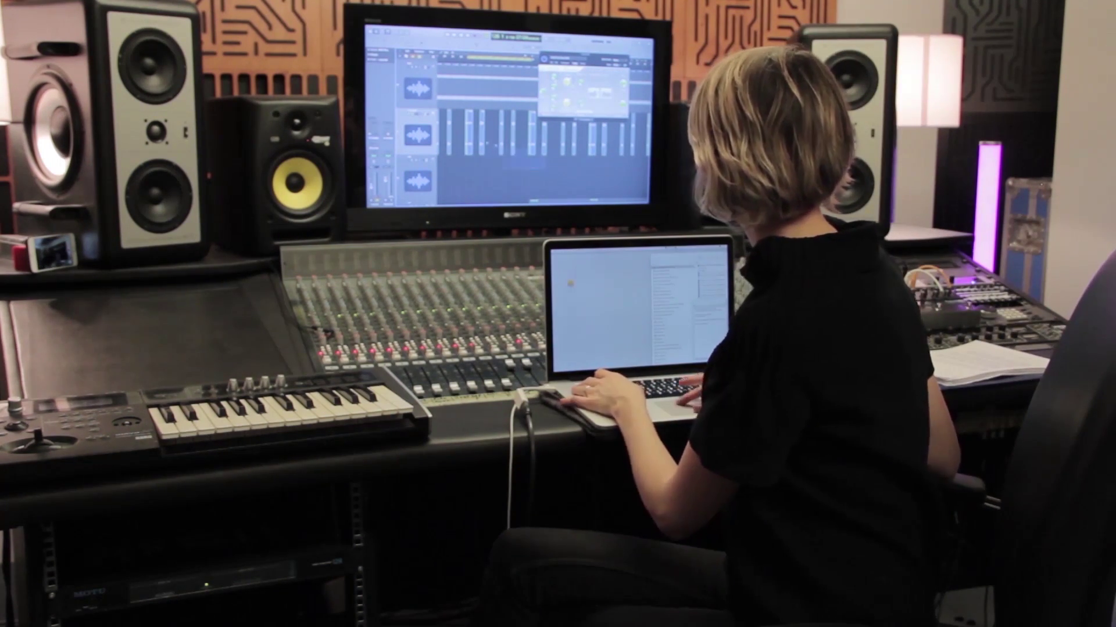
key(x)
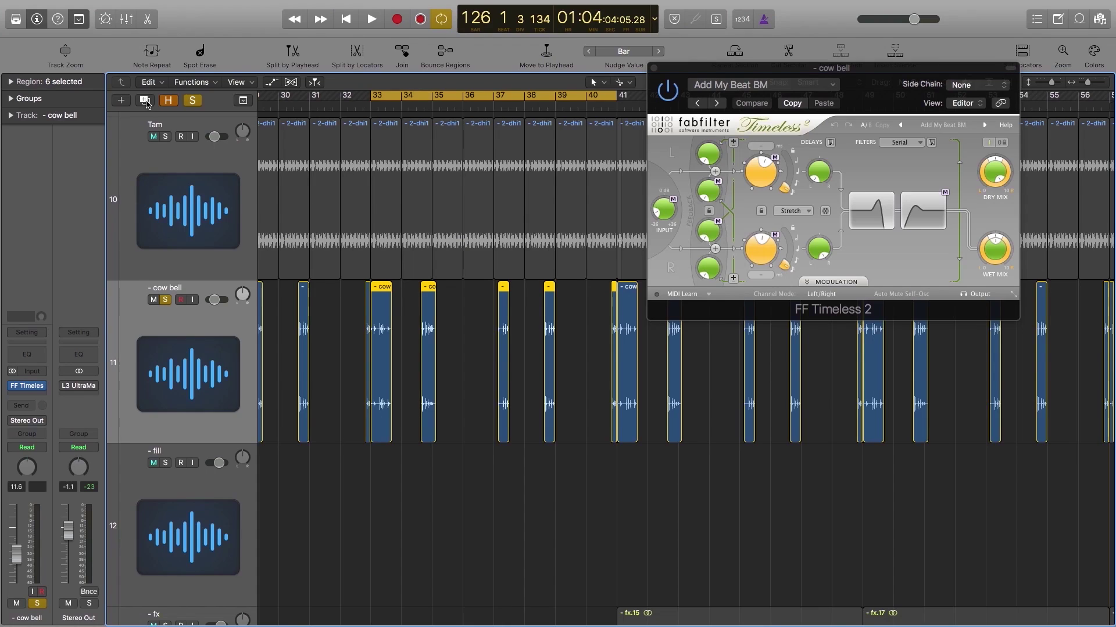
click(145, 101)
click(392, 399)
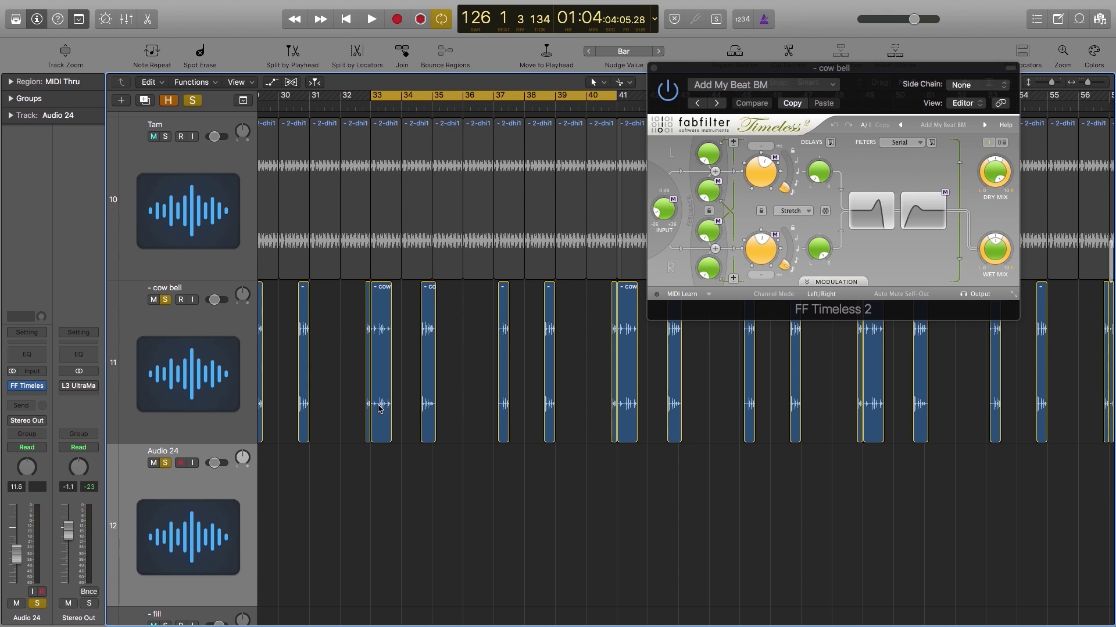
Copy the cow bell region at bar 33 onto the new Audio 24 track and extend its end to bar 41.
drag(382, 436, 382, 500)
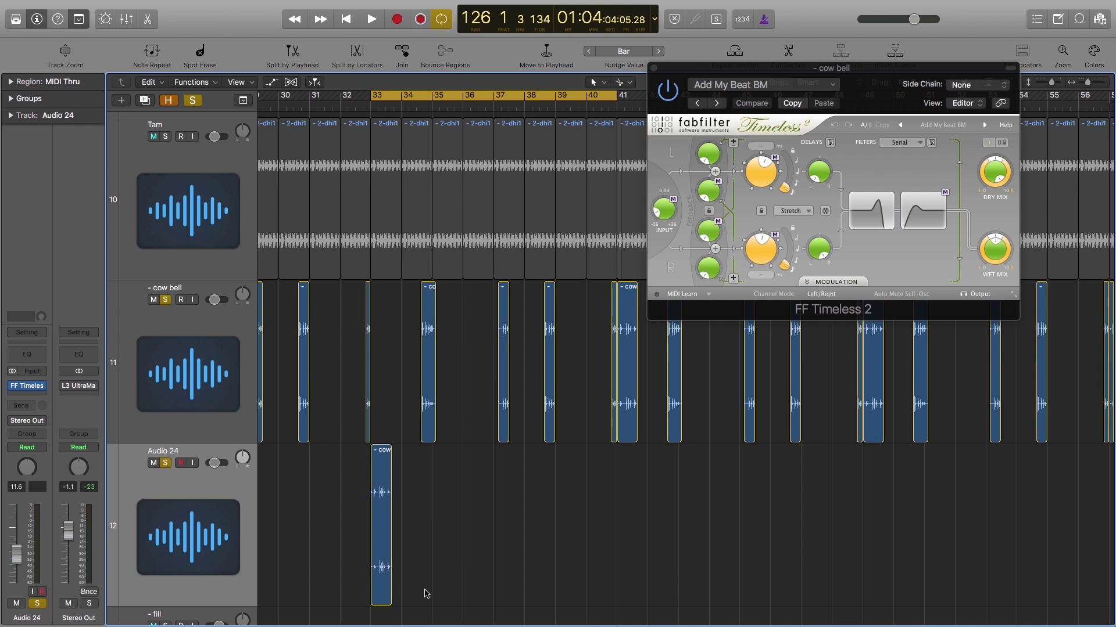
key(super+z)
drag(382, 430, 381, 486)
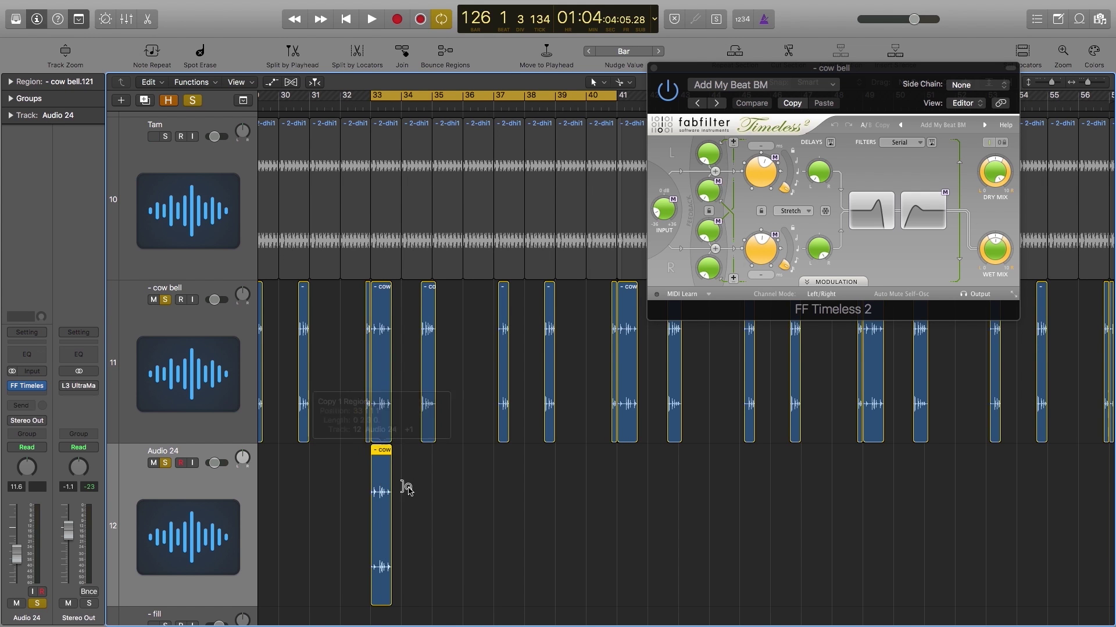
drag(391, 606, 621, 609)
click(308, 492)
Take the original cow bell track out of solo and briefly play the extended region on Audio 24.
click(166, 299)
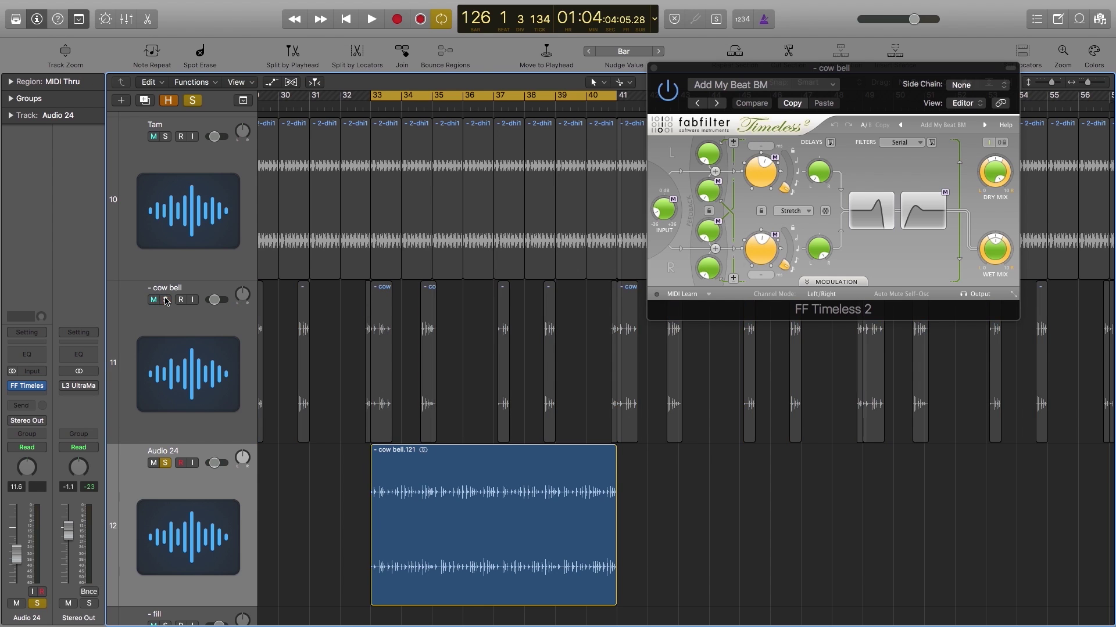
click(218, 460)
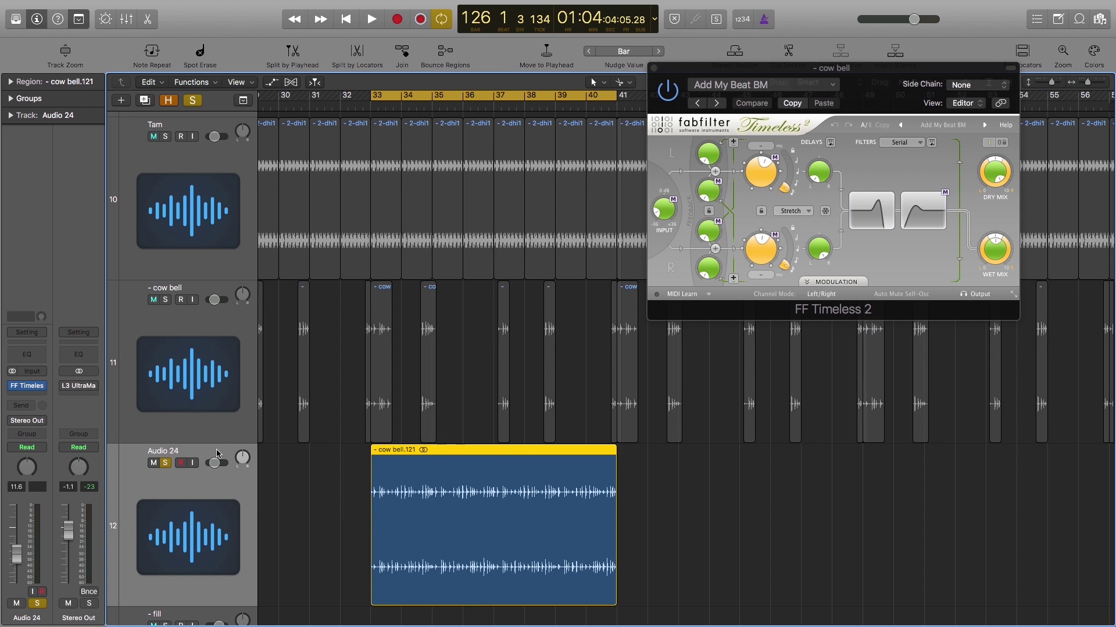
key(shift+space)
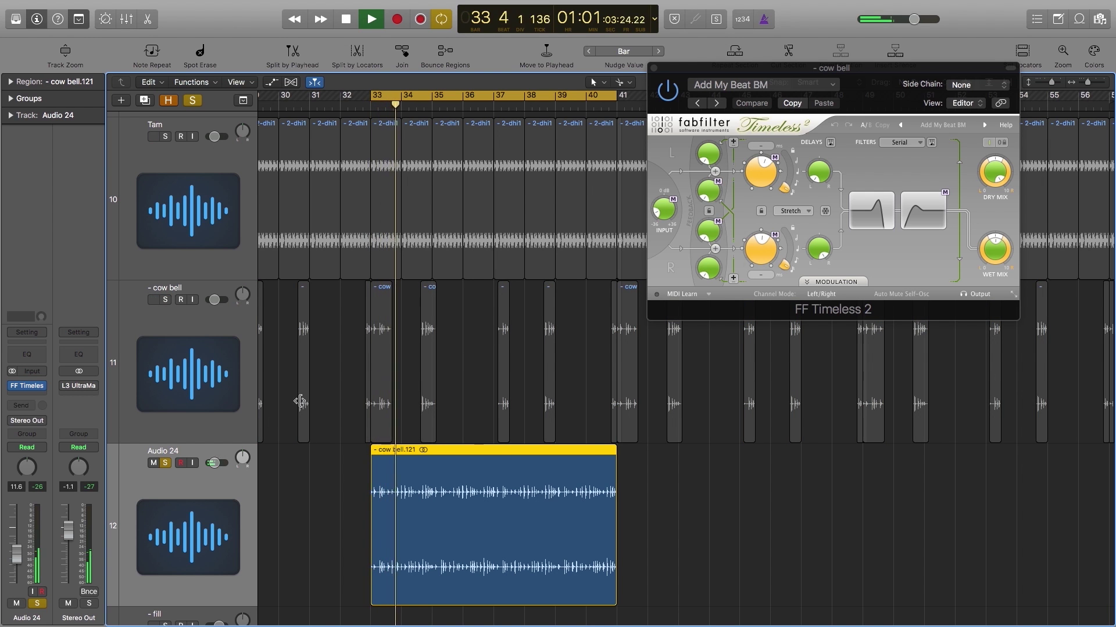
key(space)
Close the FF Timeless 2 window and play the soloed Audio 24 track again over the full arrangement view.
click(654, 69)
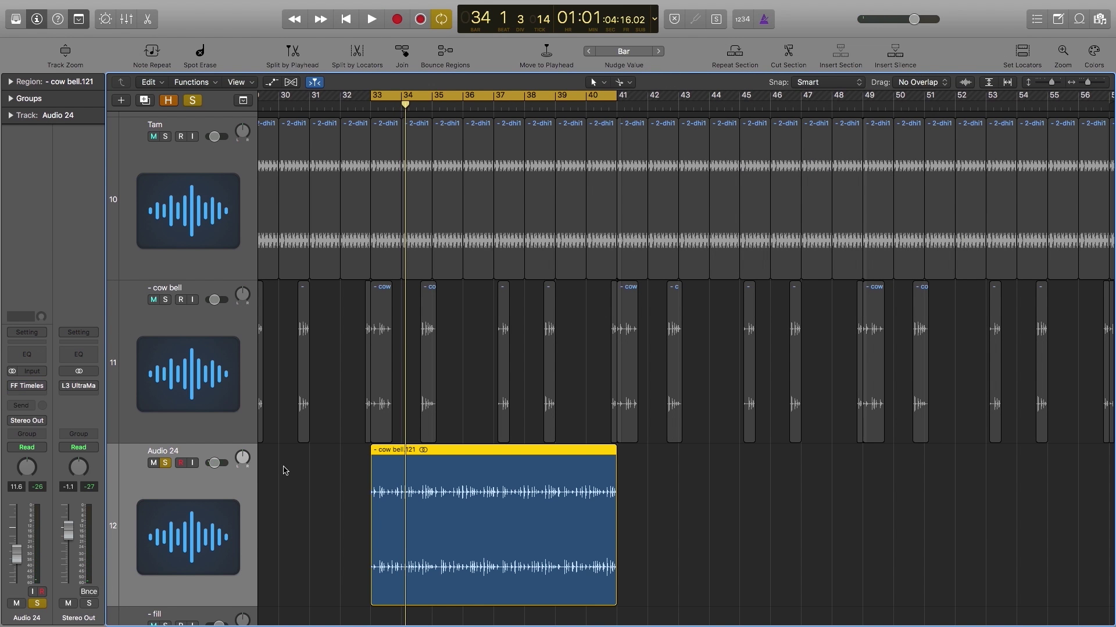
click(330, 482)
key(space)
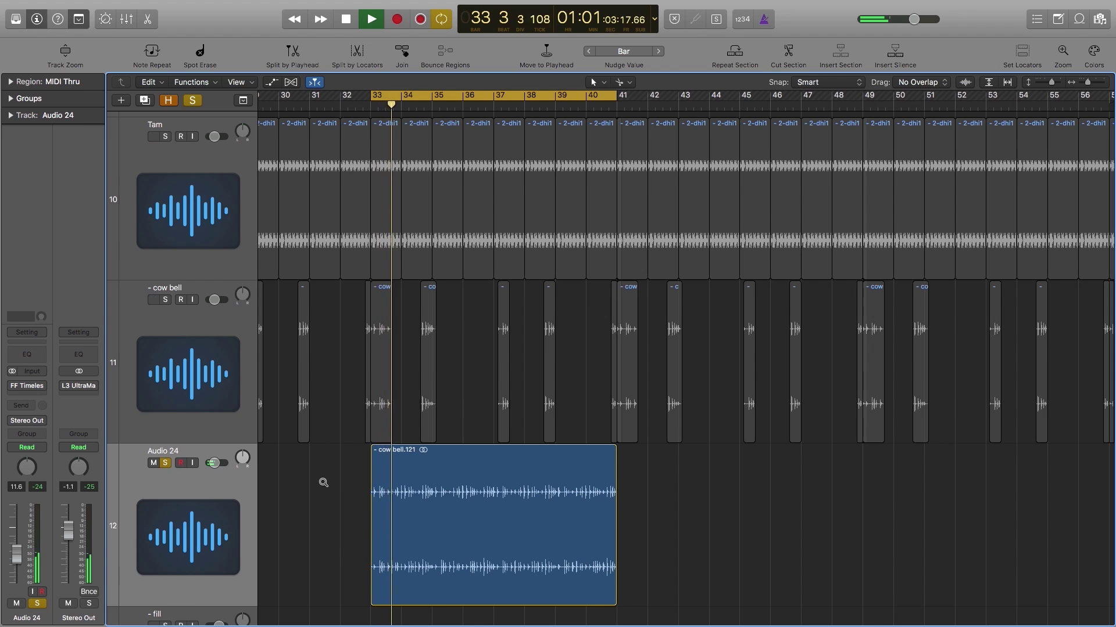
ctrl+alt+click(323, 483)
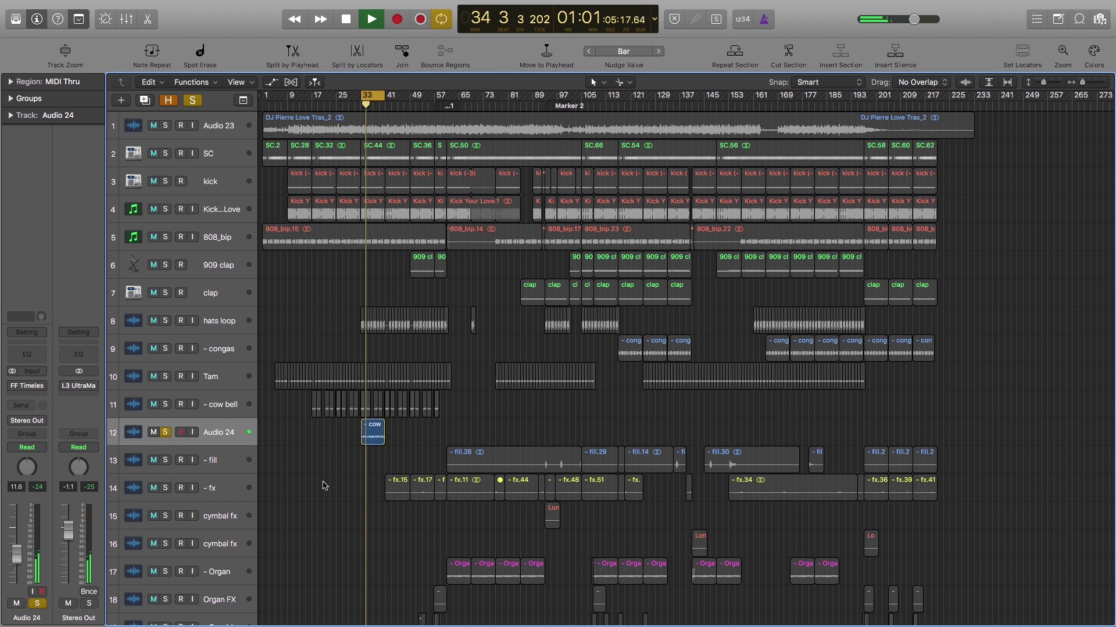
key(space)
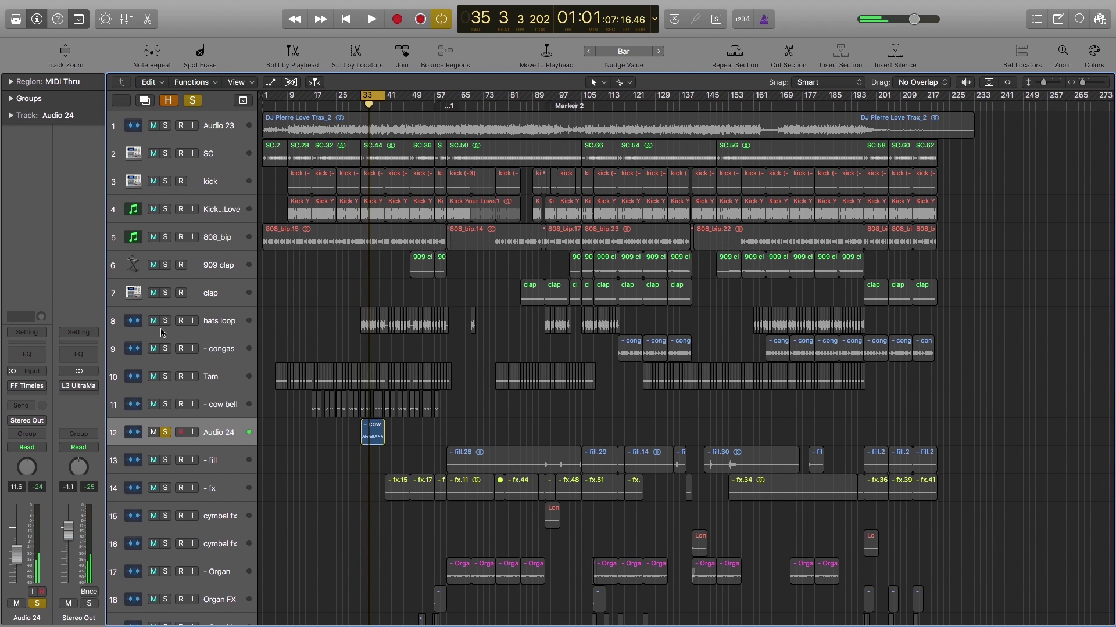
Play Audio 24 with Tam, kick, Kick...Love, 808_bip and 909 clap also soloed, and return to only Audio 24 in solo.
click(166, 321)
click(166, 321)
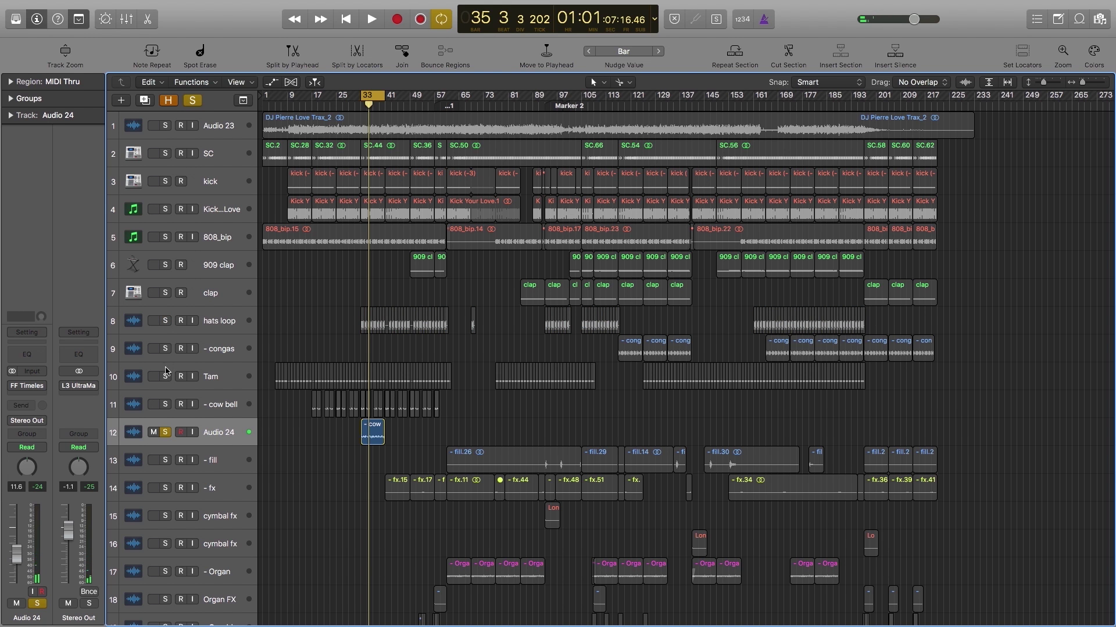
click(165, 376)
key(space)
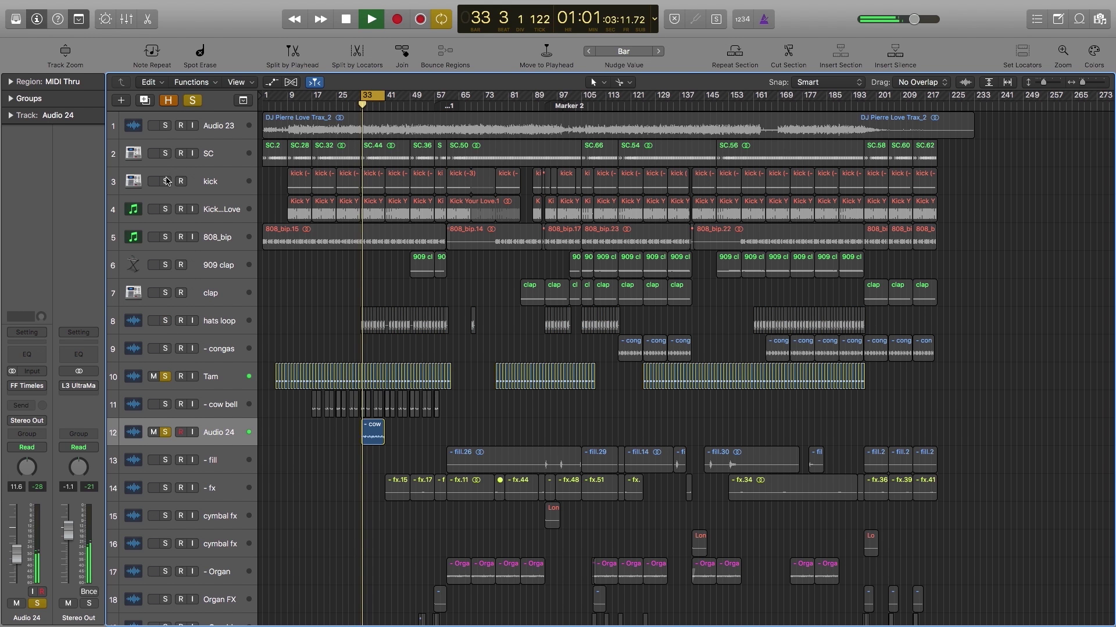
drag(166, 181, 166, 265)
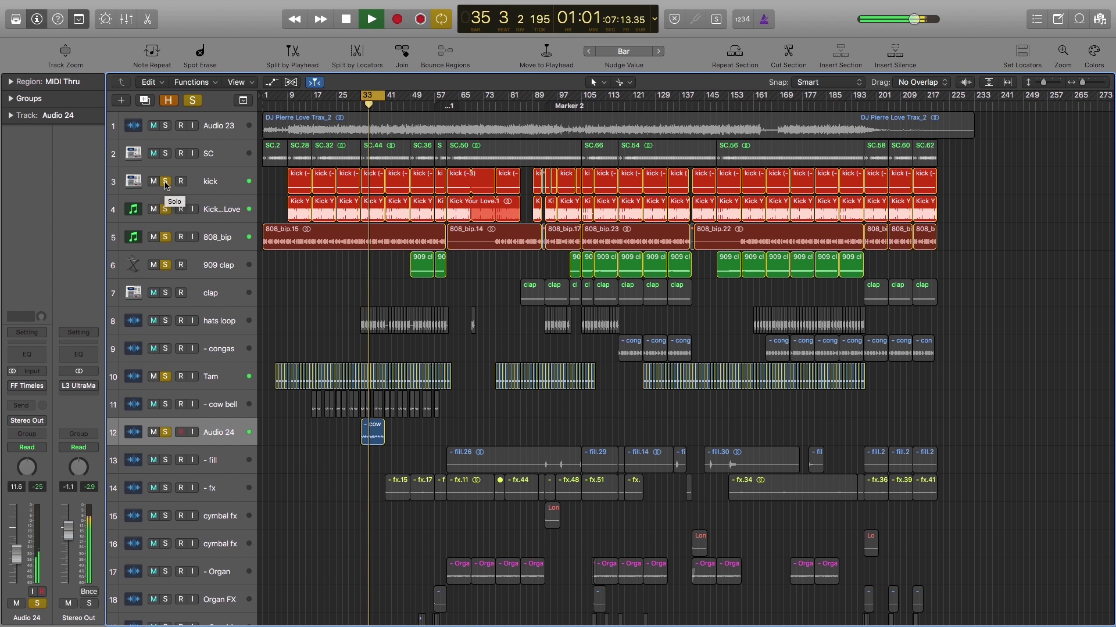
key(space)
drag(166, 184, 177, 431)
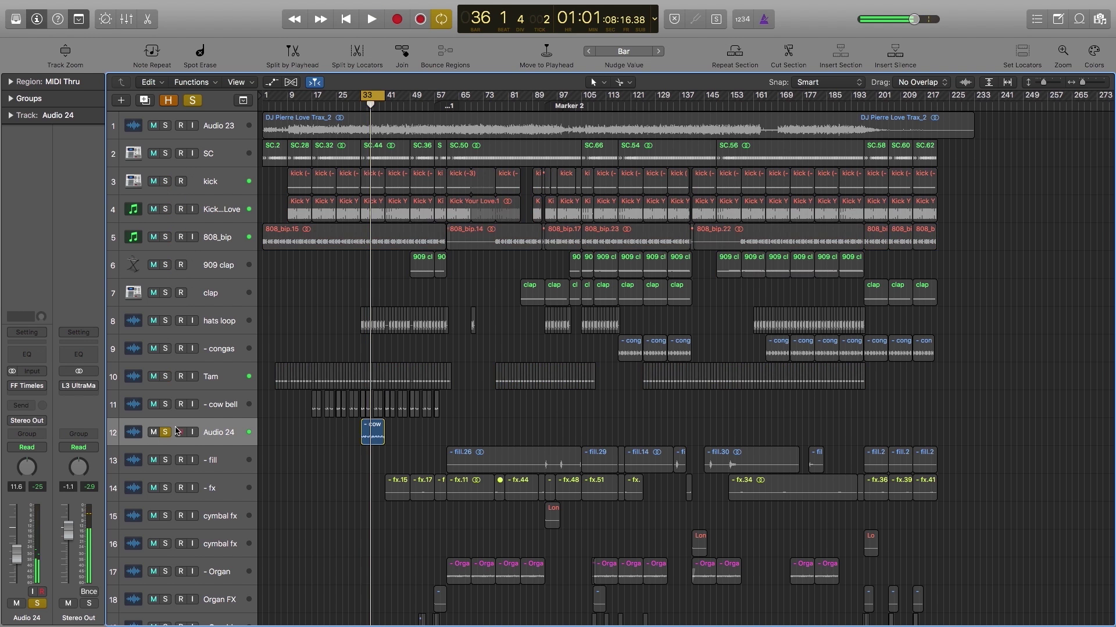
Take Audio 24 out of solo and delete its copied cow bell region and the track itself.
click(177, 431)
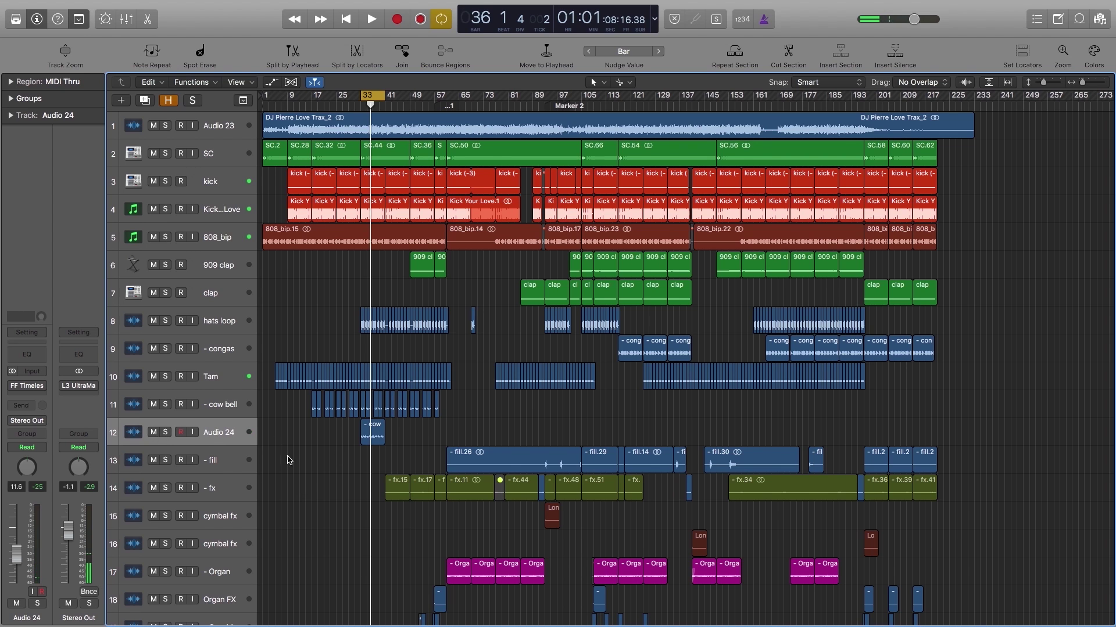
click(202, 427)
key(Delete)
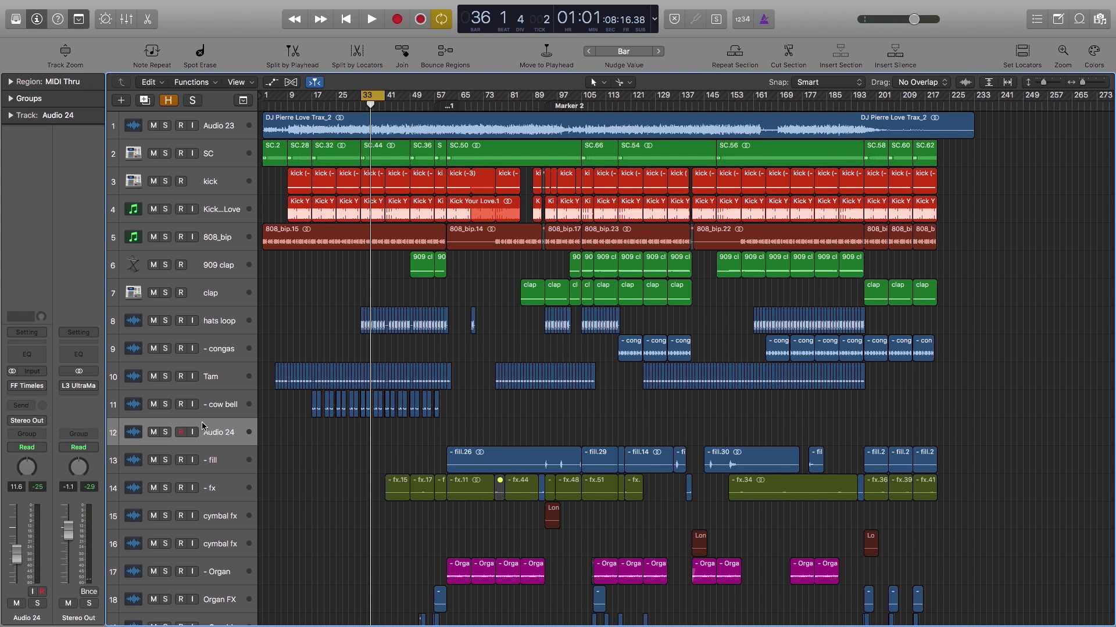
key(Delete)
Solo the original cow bell track and briefly play its chopped regions within the cycle range.
drag(435, 428, 352, 395)
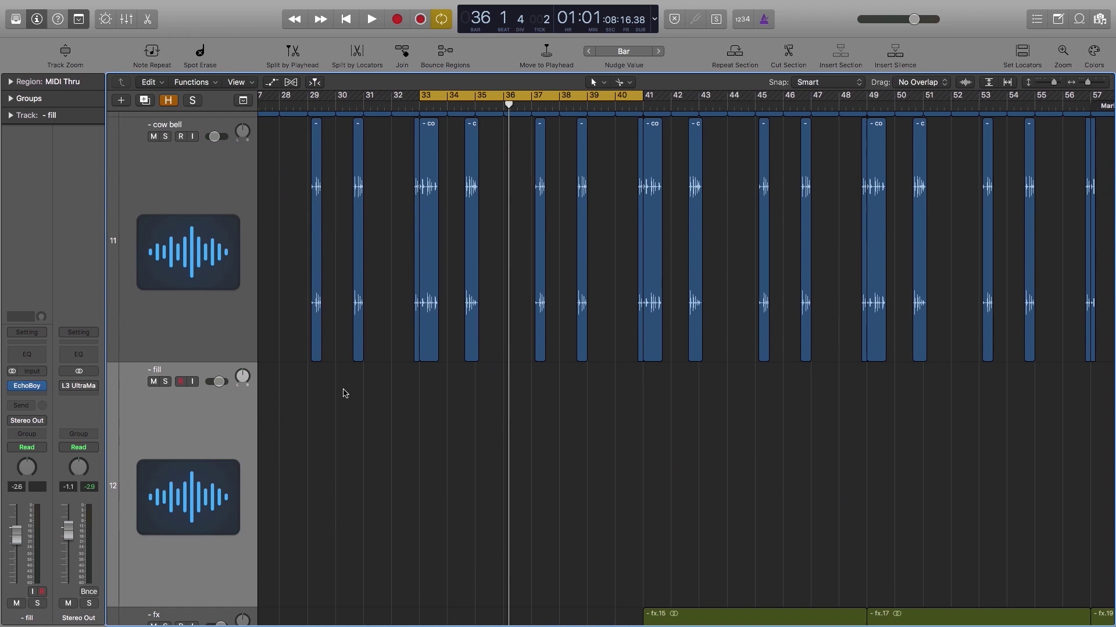
click(174, 128)
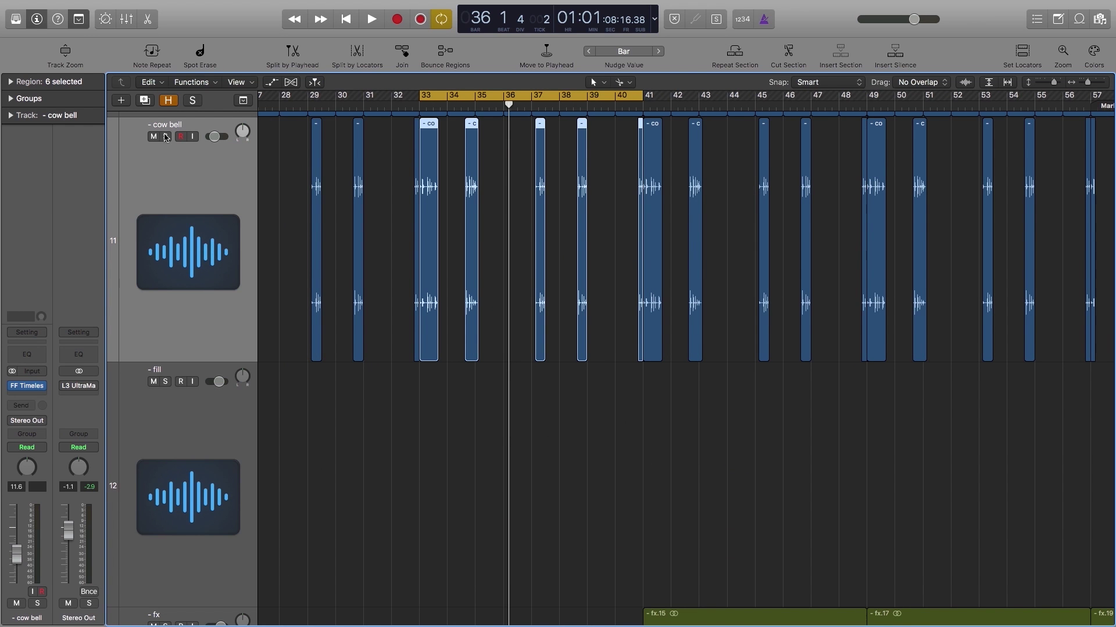
click(165, 136)
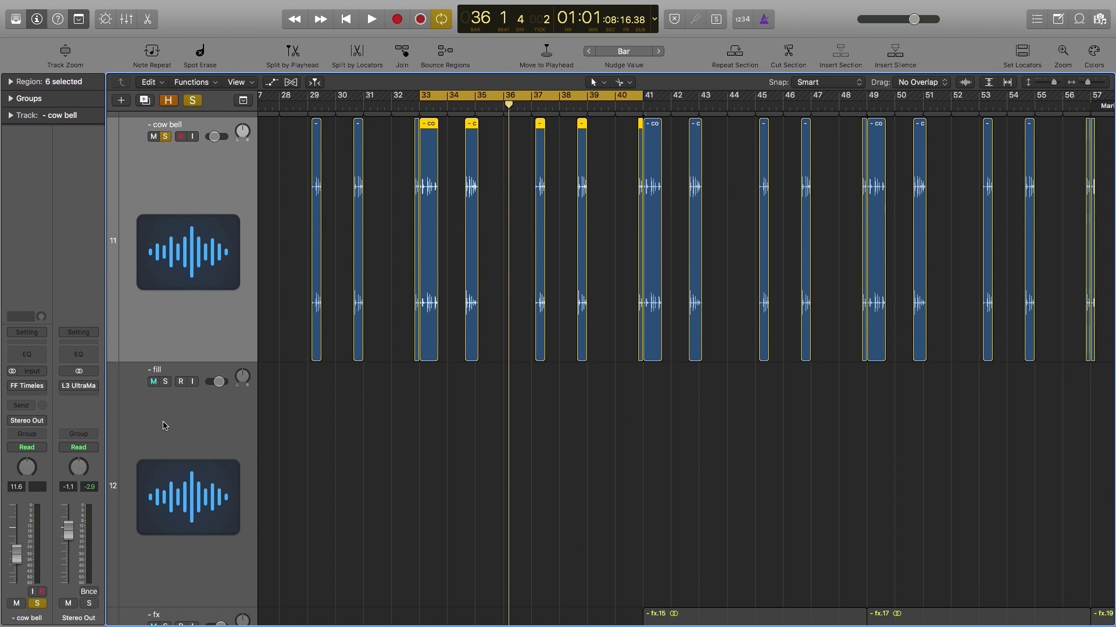
key(space)
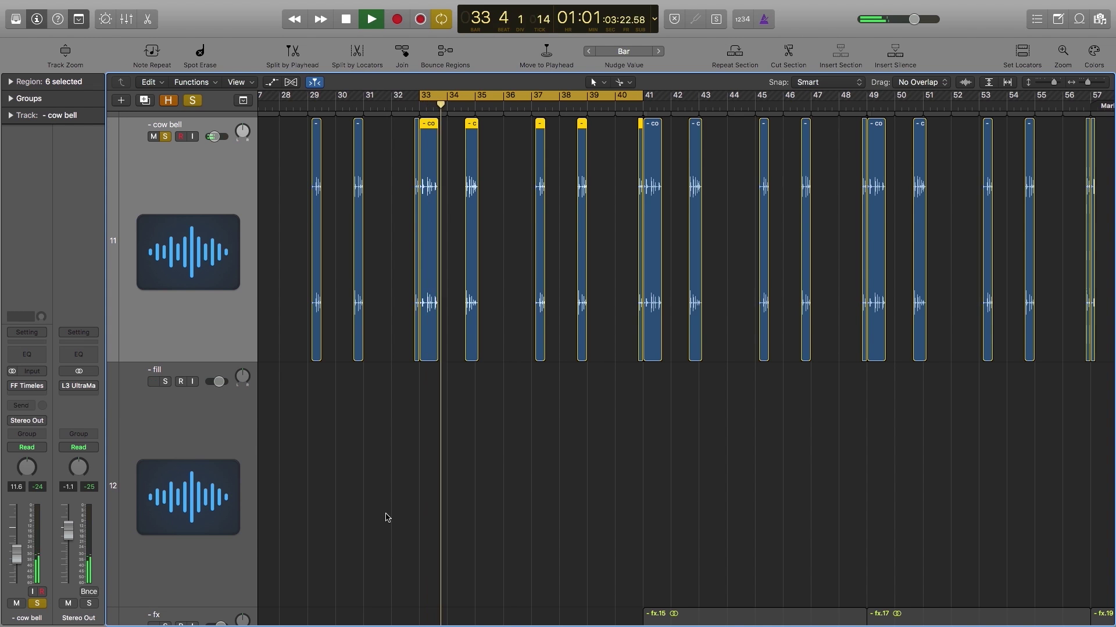
key(z)
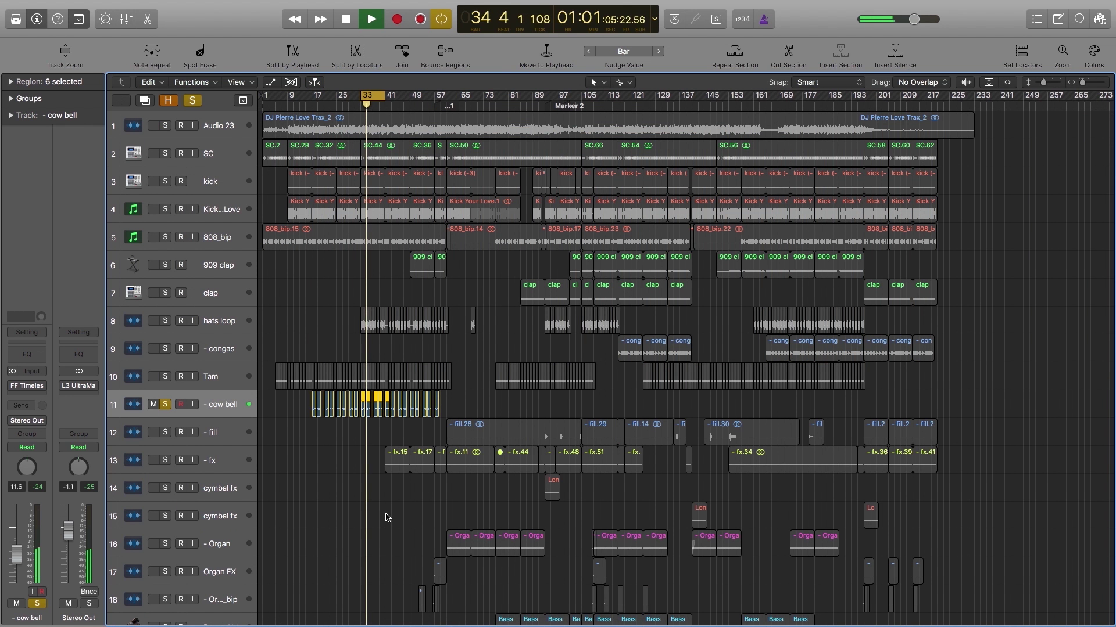
key(space)
Play the soloed cow bell track with its FF Timeless 2 delay settings open, and take the track out of solo.
mouse_move(13, 388)
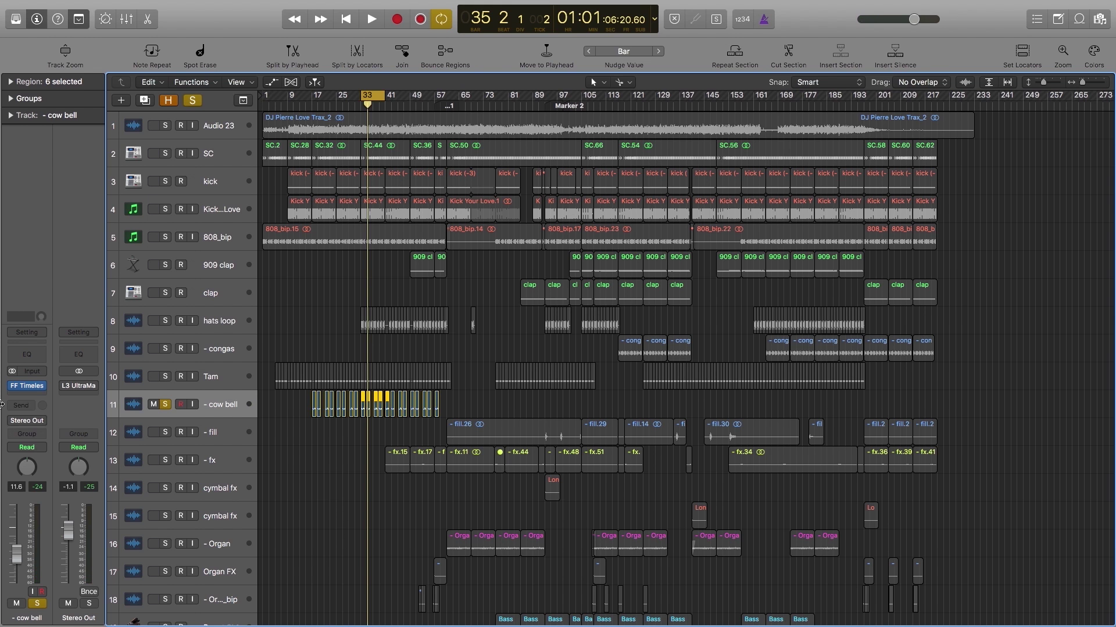
click(27, 385)
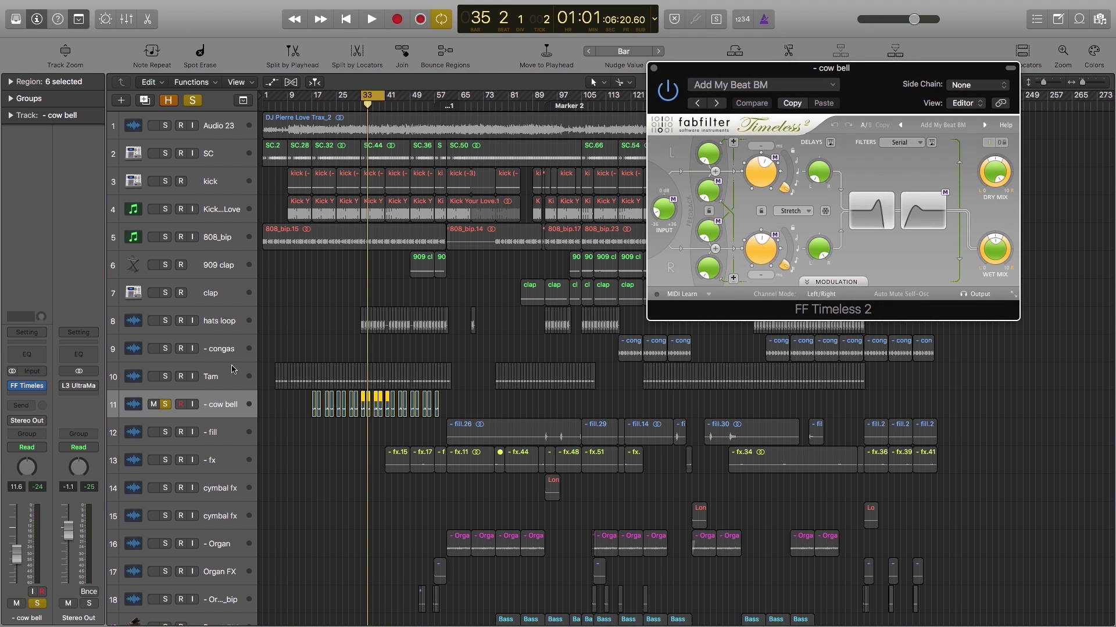
key(space)
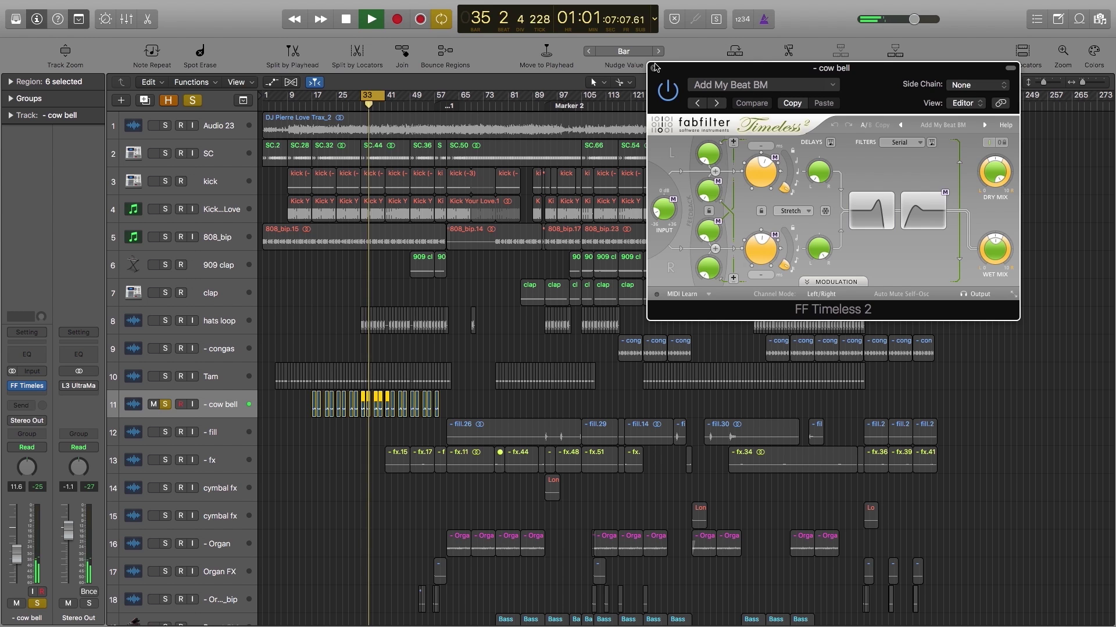
click(654, 68)
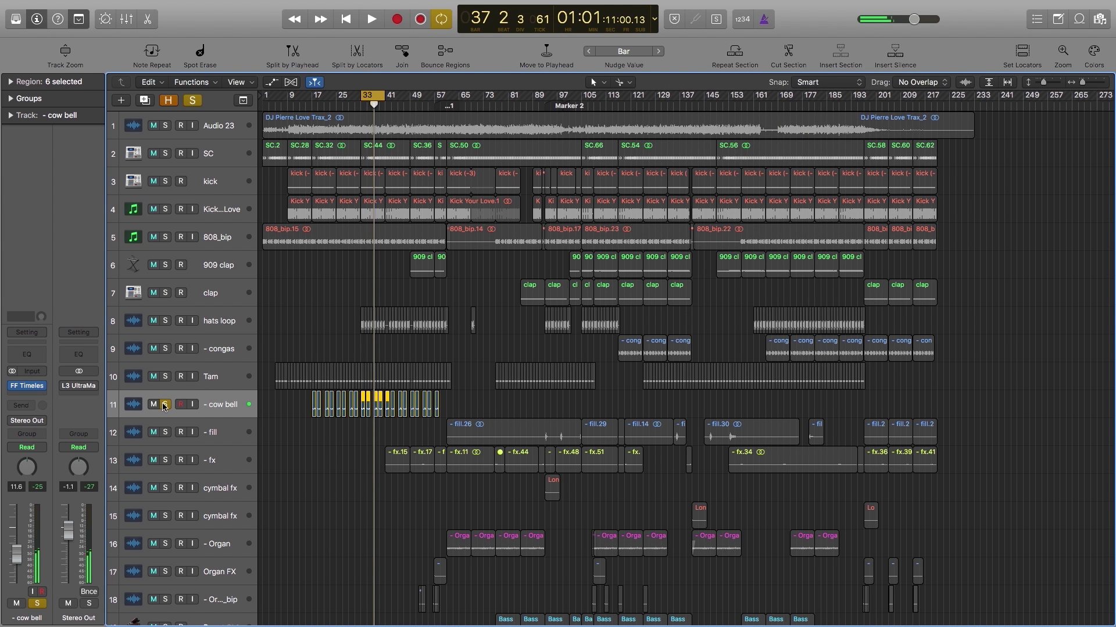
click(165, 404)
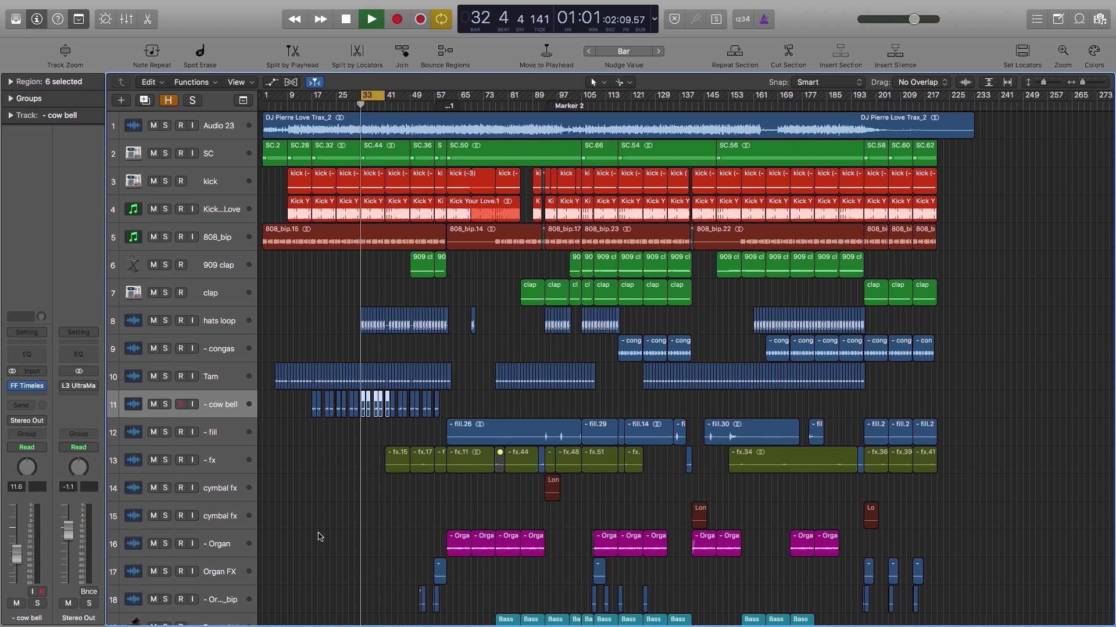
Mute the Audio 23 reference track and play the cow bell regions together with the rest of the arrangement.
click(154, 125)
key(space)
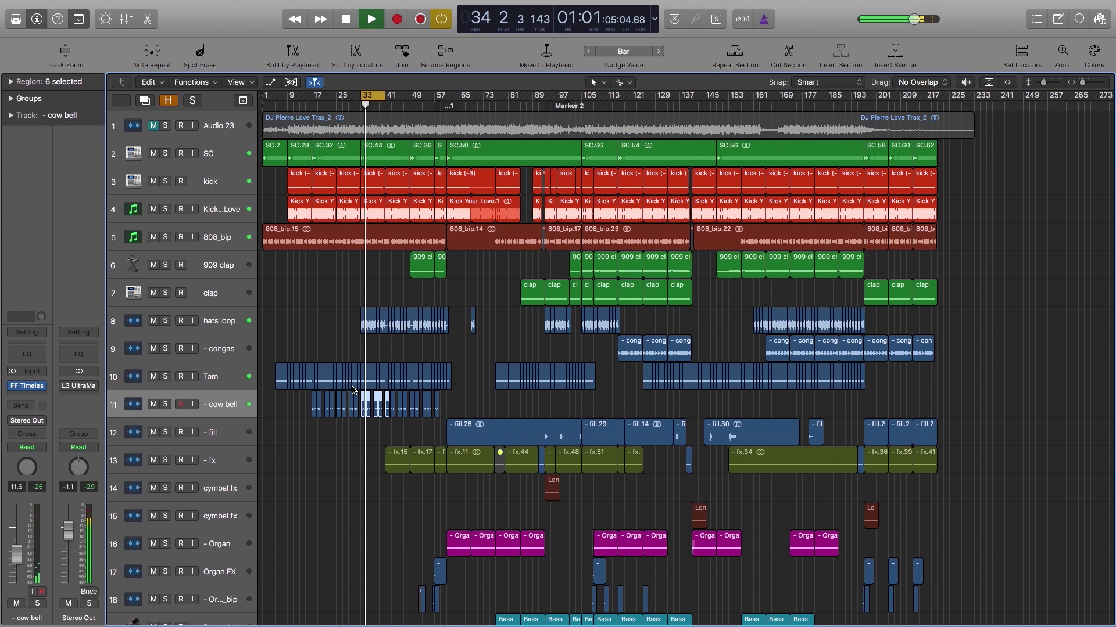
drag(408, 437, 325, 366)
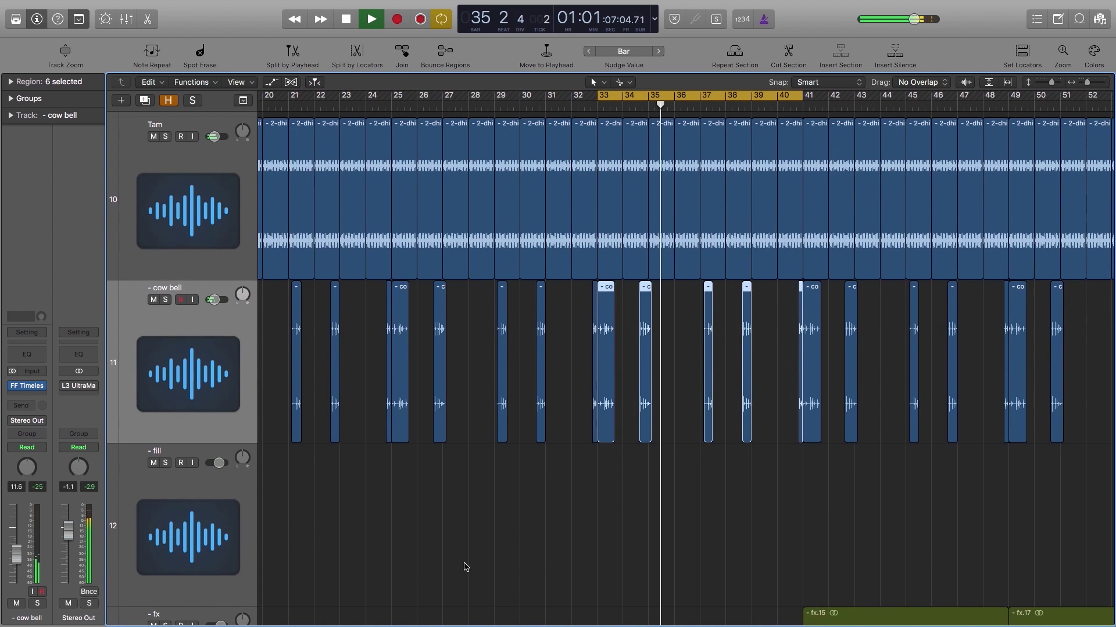
ctrl+alt+click(544, 496)
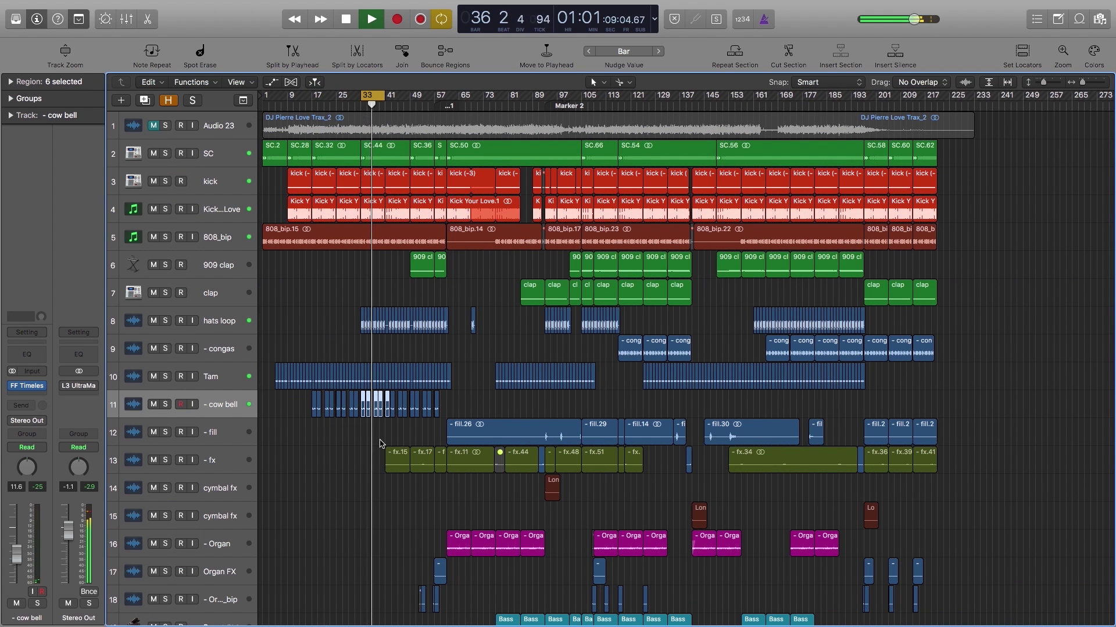
key(space)
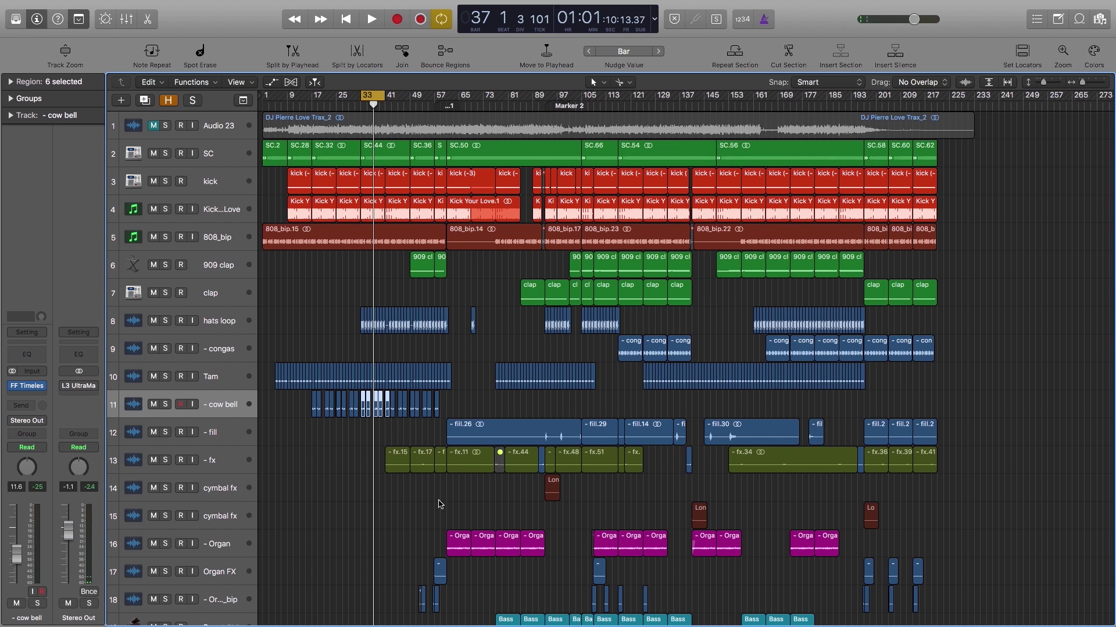
Set a new cycle range over the first fx regions and solo the fx track to listen to them.
drag(367, 525, 847, 406)
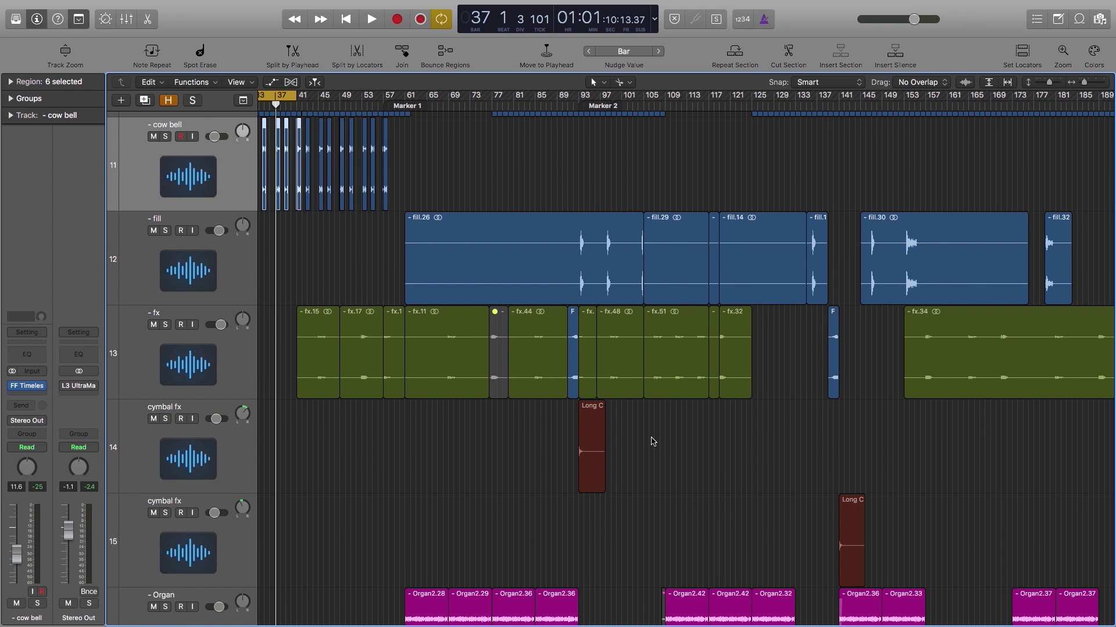
click(285, 93)
drag(306, 92, 465, 94)
click(166, 325)
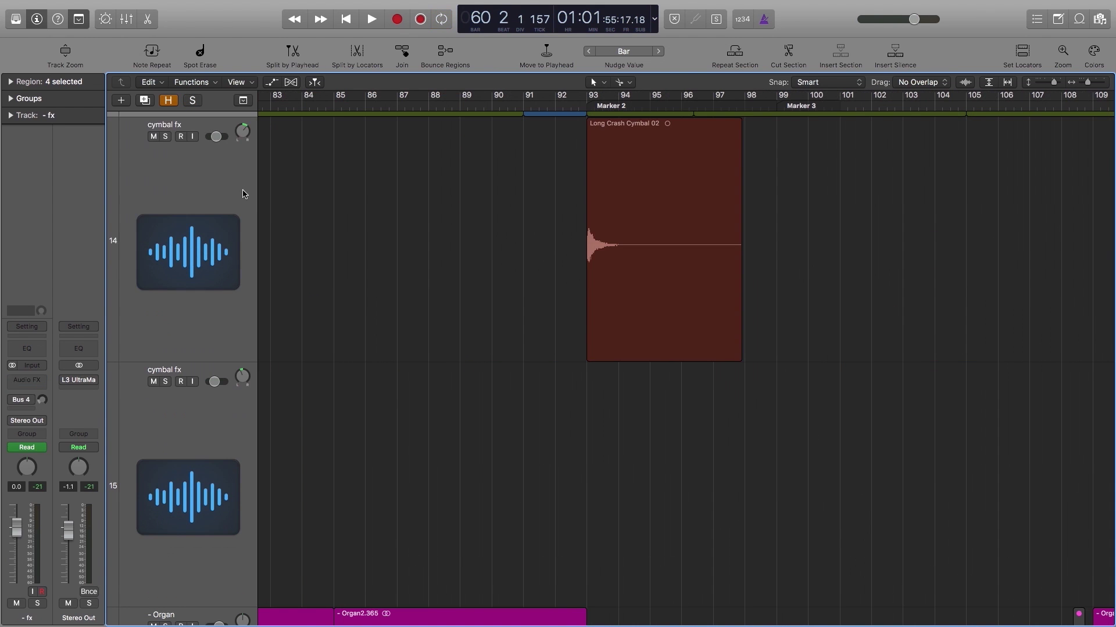
Set the cycle range from bar 93 to 101 around Long Crash Cymbal 02 and inspect the track's FF Pro-Q 2 equalizer.
click(238, 187)
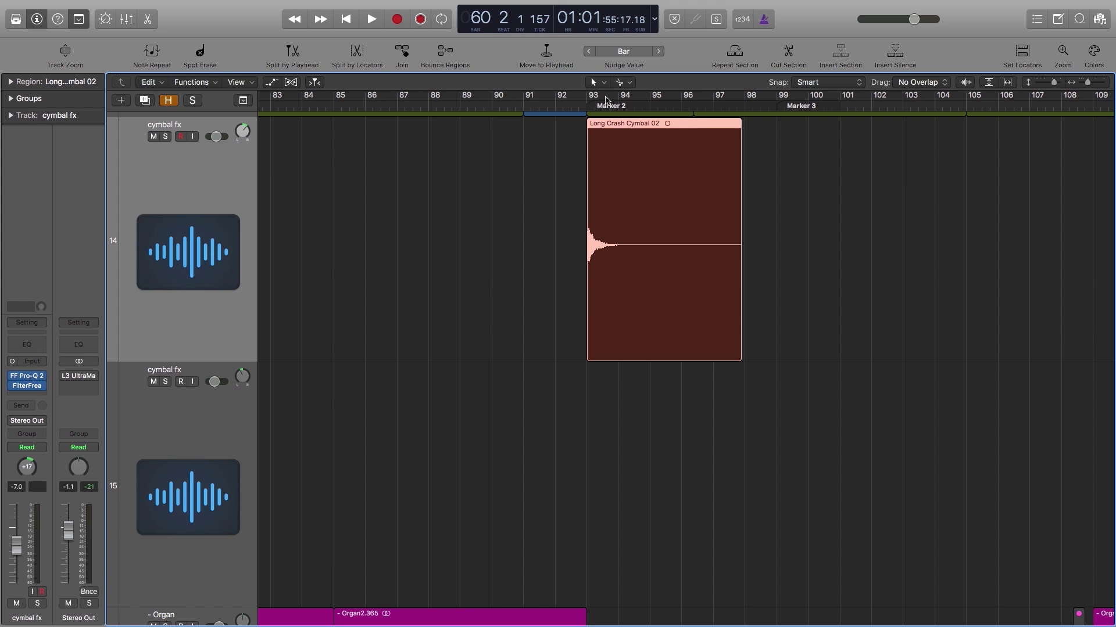
drag(592, 100, 841, 139)
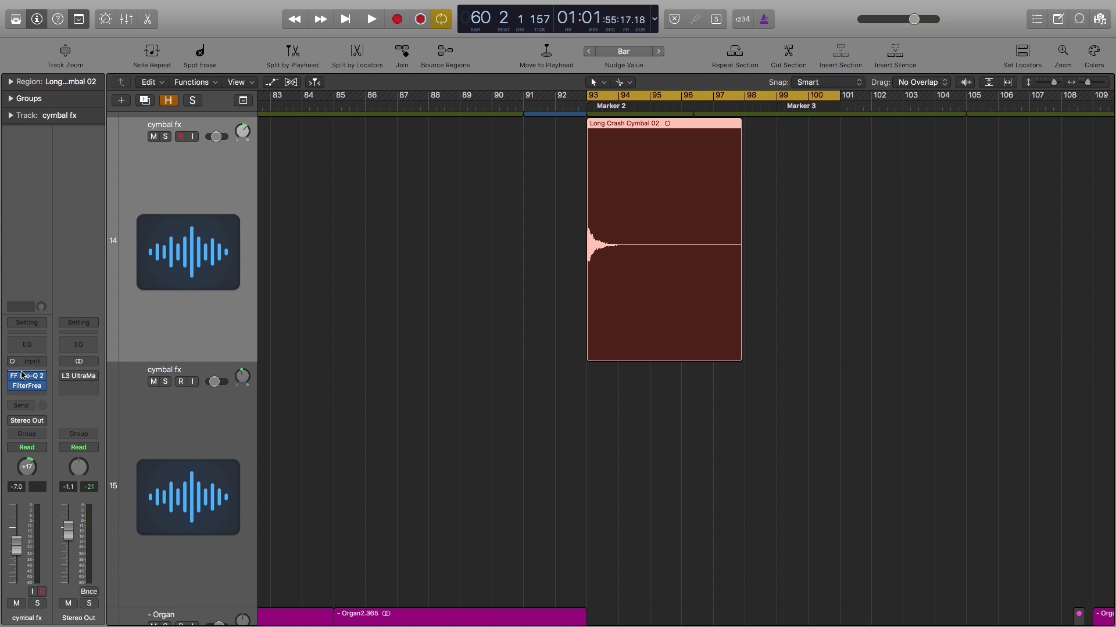
key(v)
drag(419, 533, 911, 170)
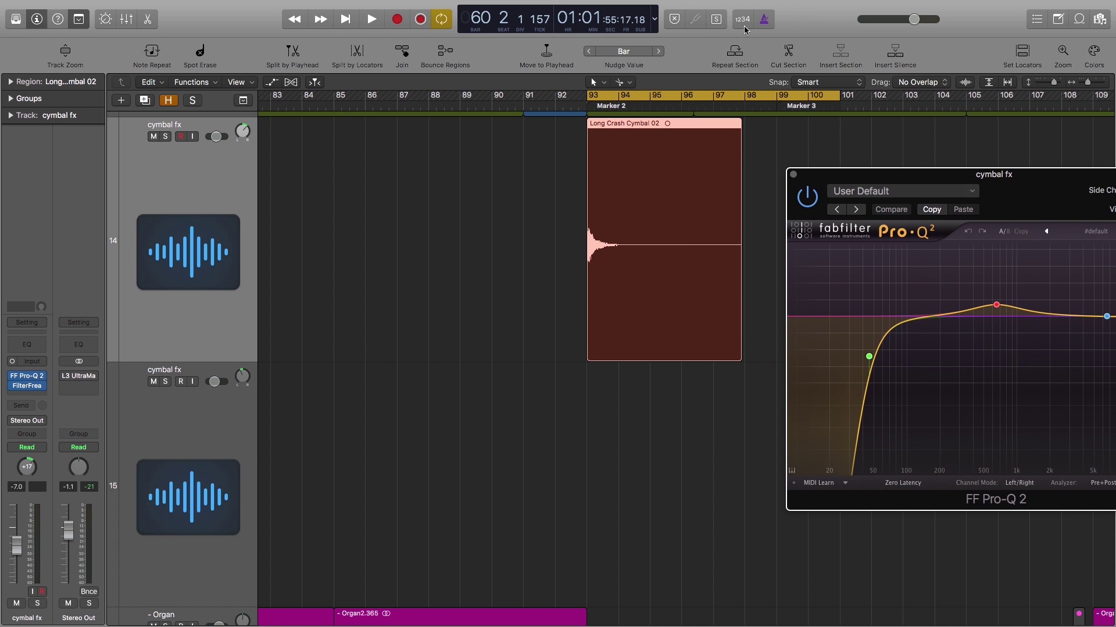
click(793, 175)
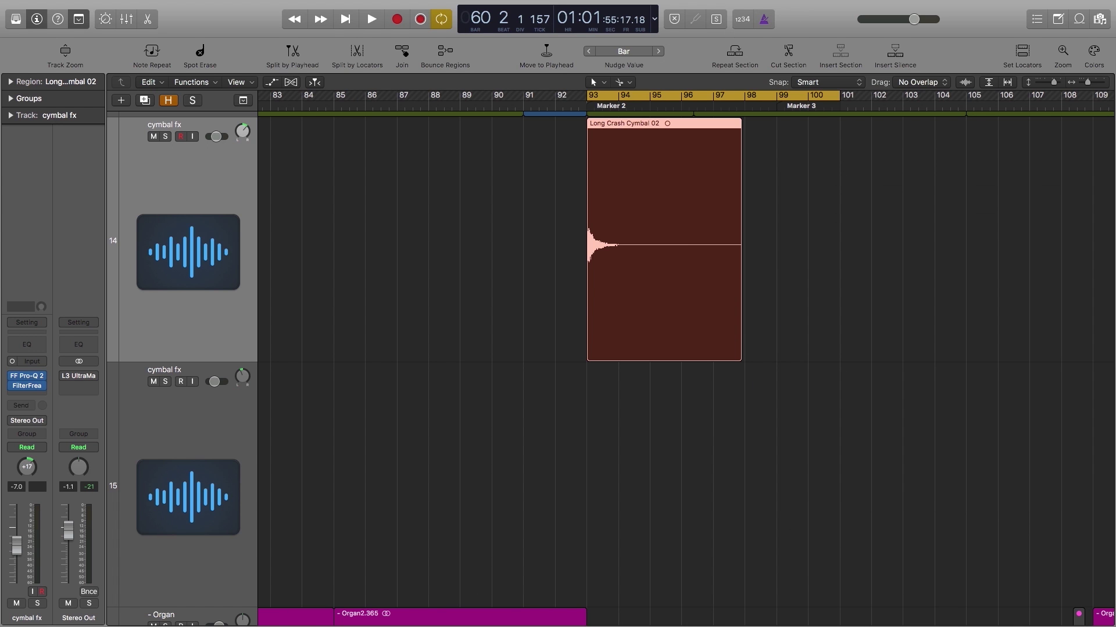
Solo the first cymbal fx track and play the crash cymbal with FilterFreak2 bypassed.
click(27, 385)
drag(252, 362, 198, 278)
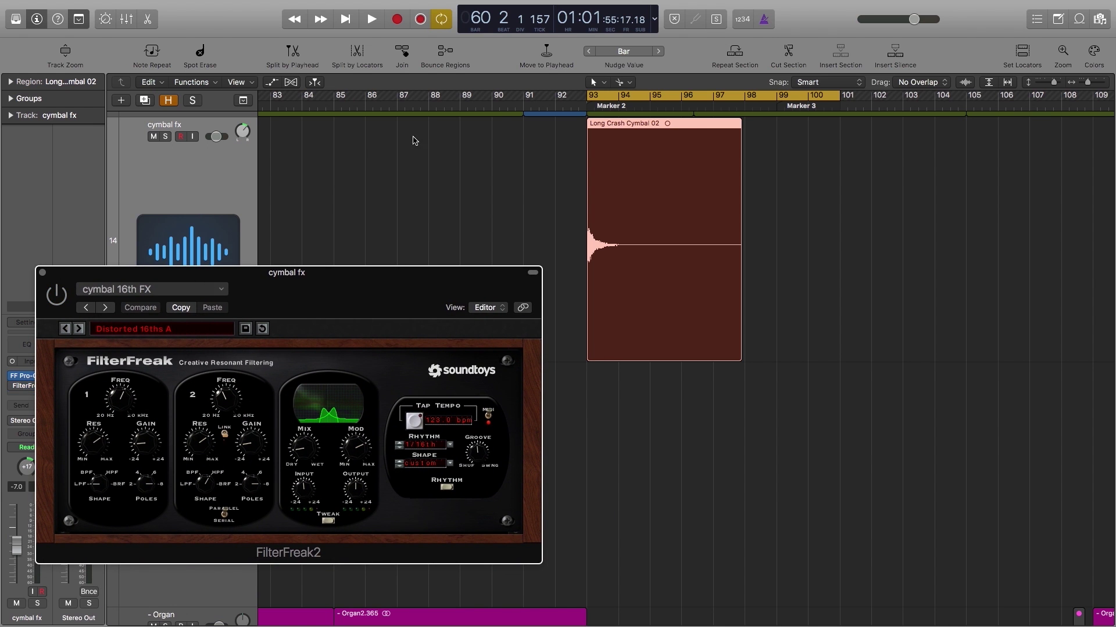
click(165, 137)
key(space)
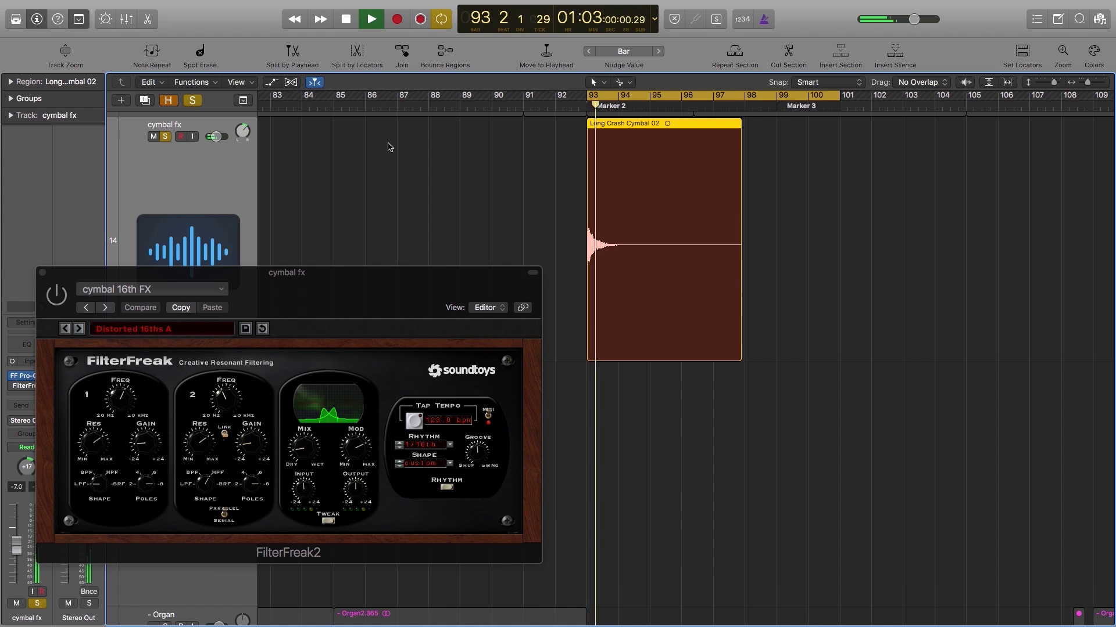
key(space)
Turn FilterFreak2 back on, play the crash cymbal with the effect, and take the track out of solo.
click(64, 302)
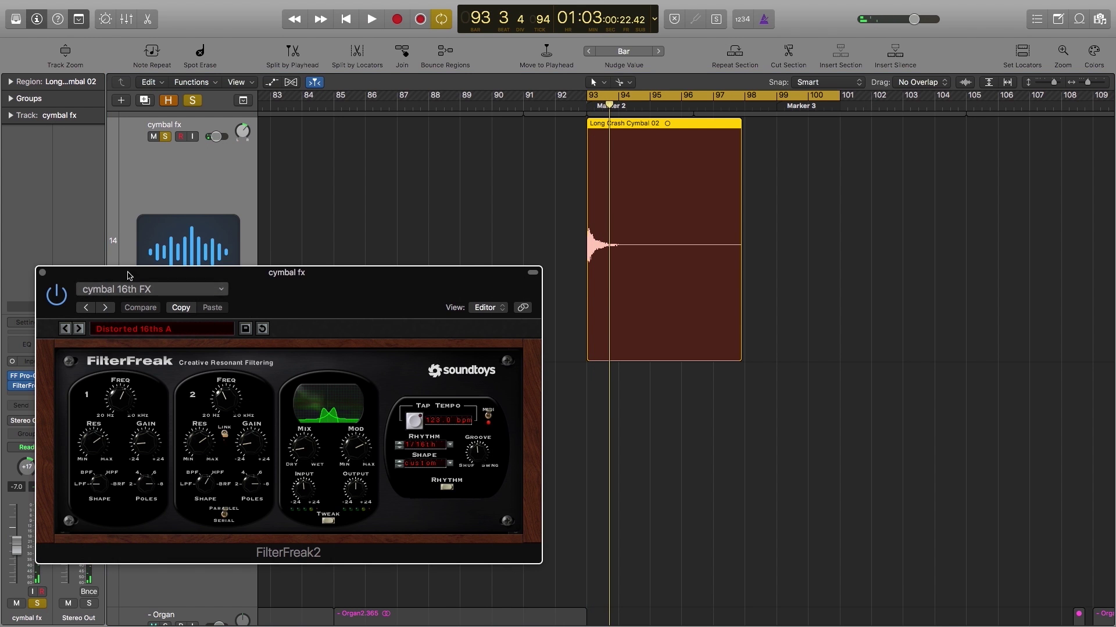
key(space)
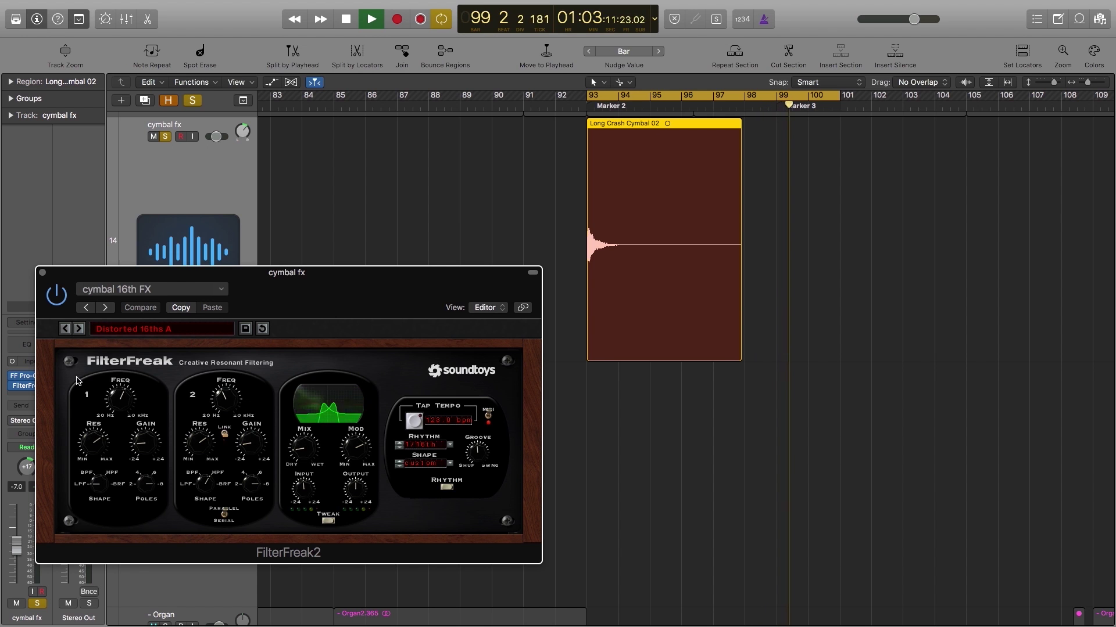
key(space)
click(43, 273)
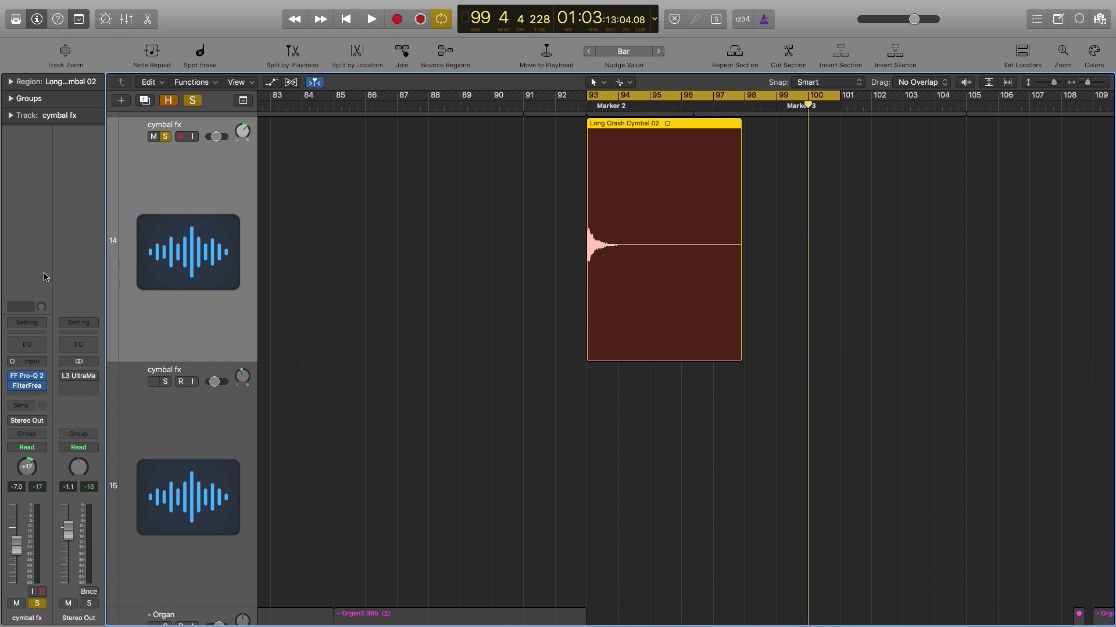
click(166, 137)
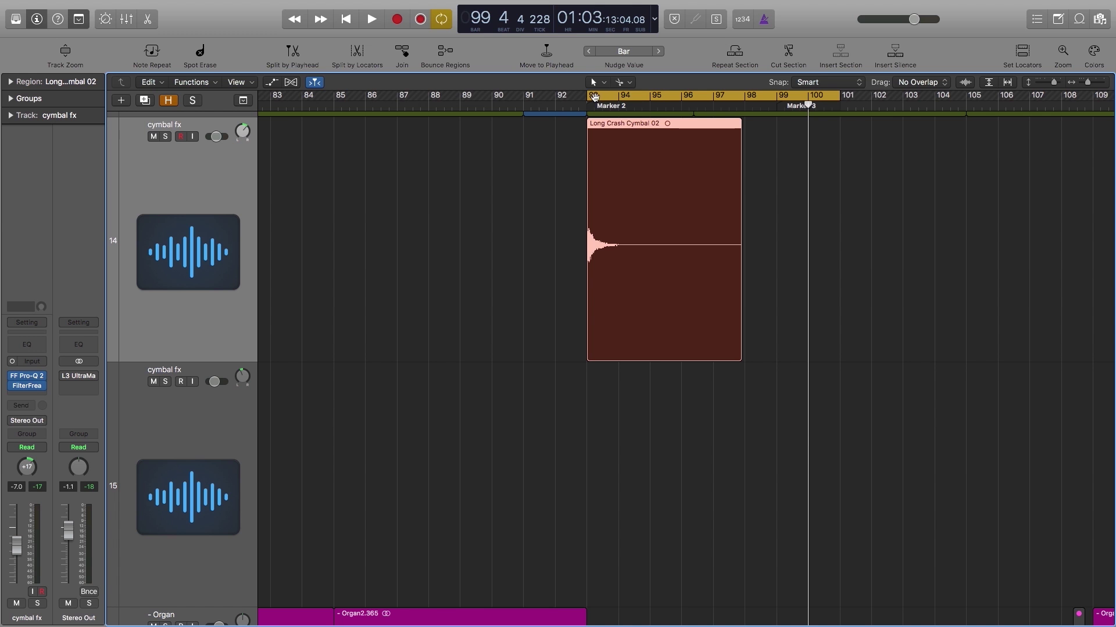
Solo the tracks from kick through the first cymbal fx and play them, extending the cycle range past bar 217.
drag(586, 95, 558, 98)
key(z)
drag(165, 181, 173, 472)
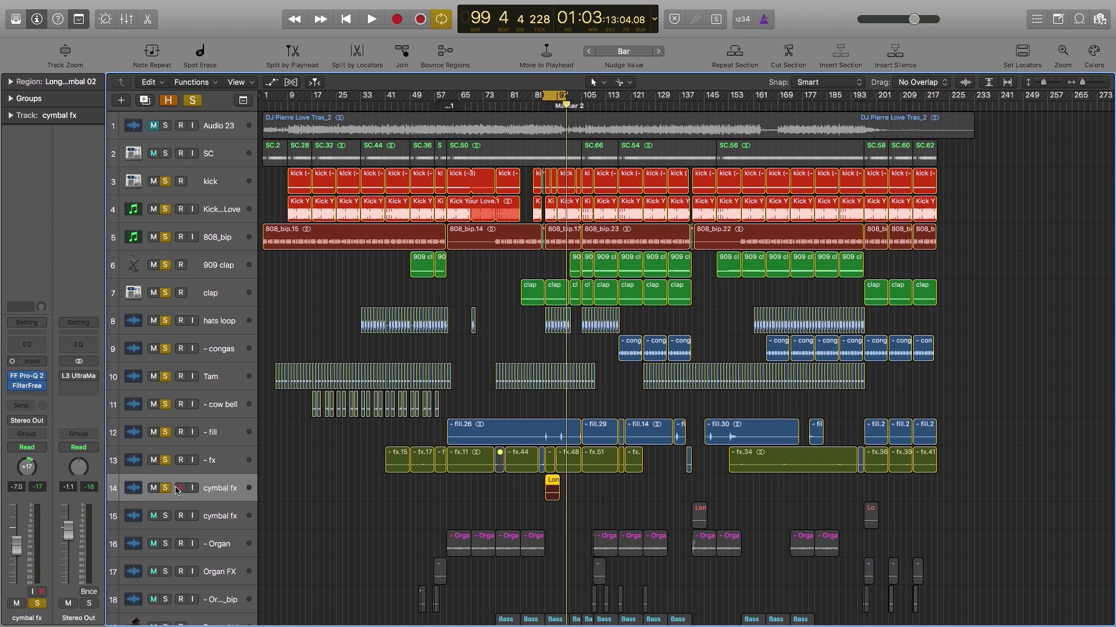
key(space)
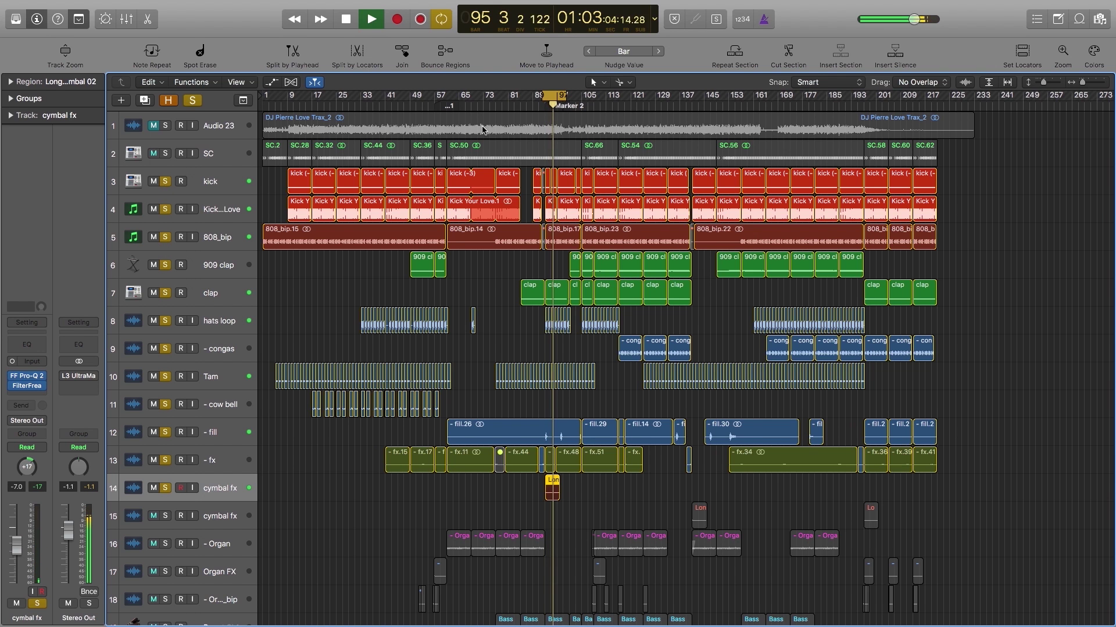
drag(563, 99, 940, 119)
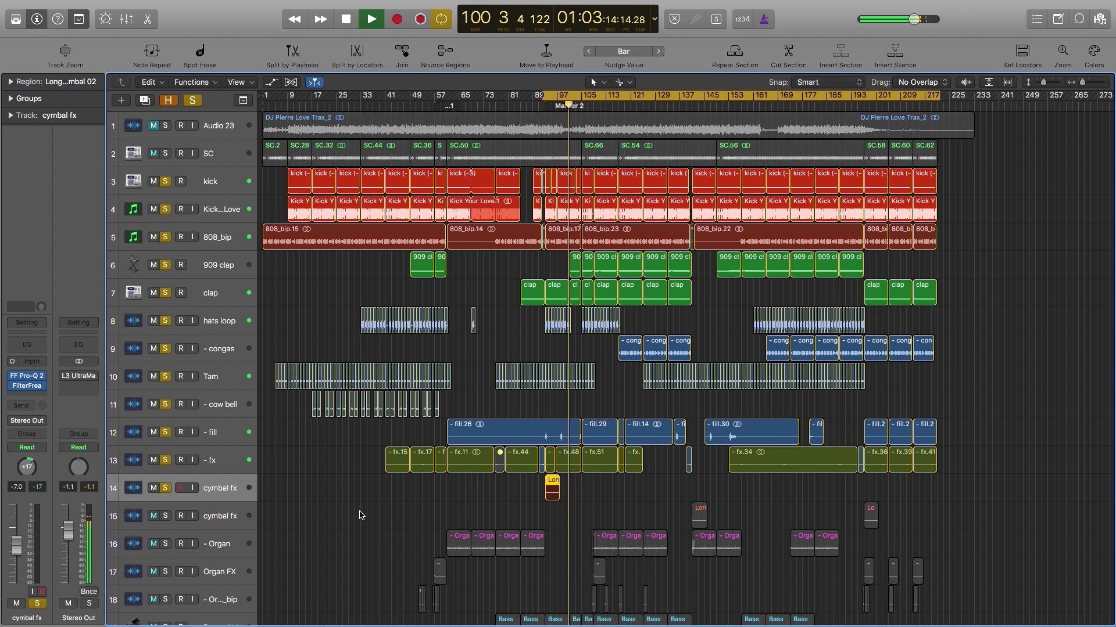
key(space)
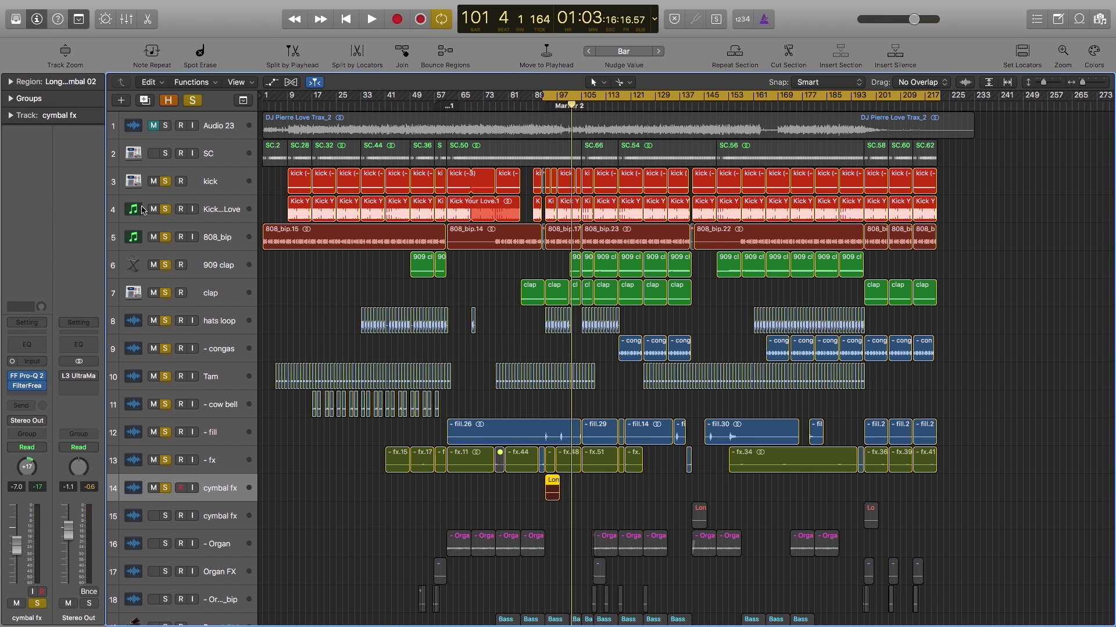
Take the kick through cymbal fx tracks out of solo and set the cycle range from about bar 65 to 93.
drag(162, 181, 166, 500)
click(297, 482)
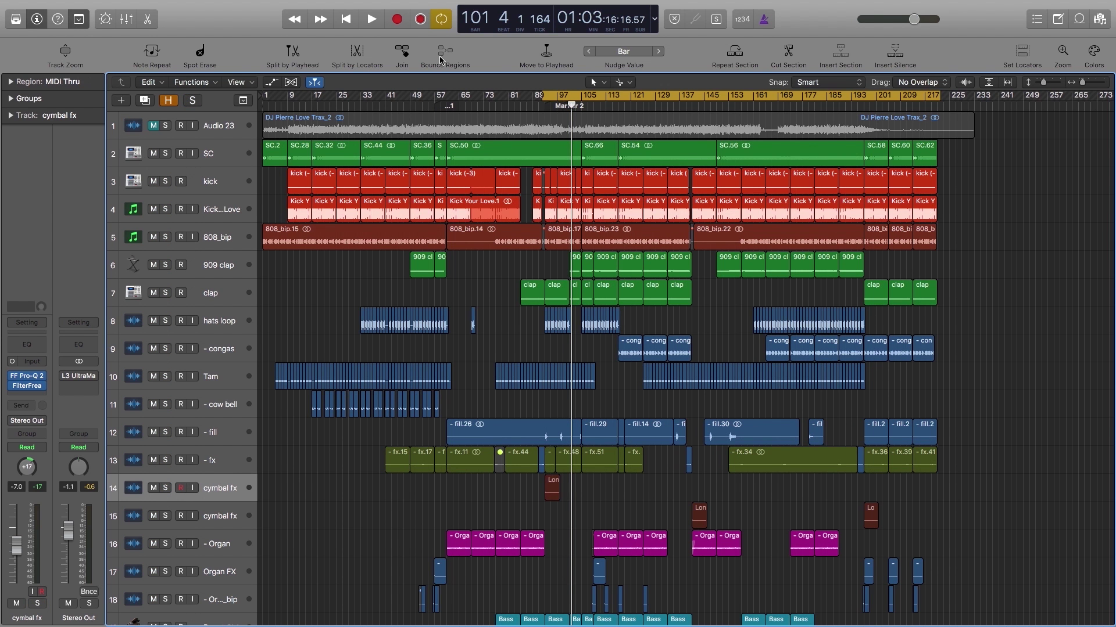
drag(542, 93, 426, 146)
scroll(425, 316, down, 5)
scroll(426, 316, down, 3)
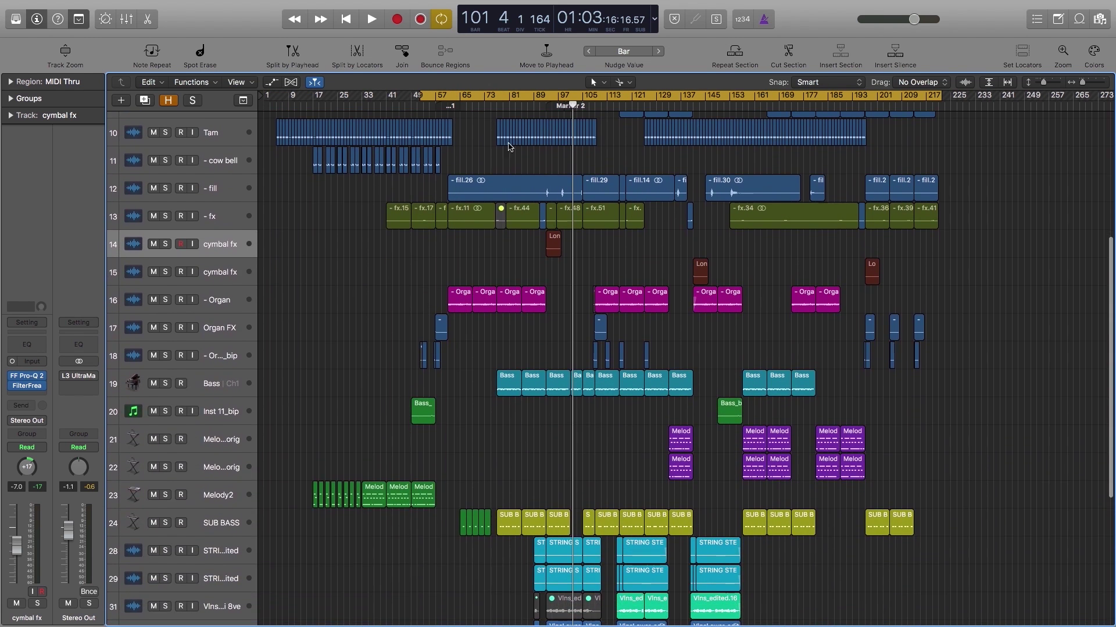
drag(460, 96, 548, 114)
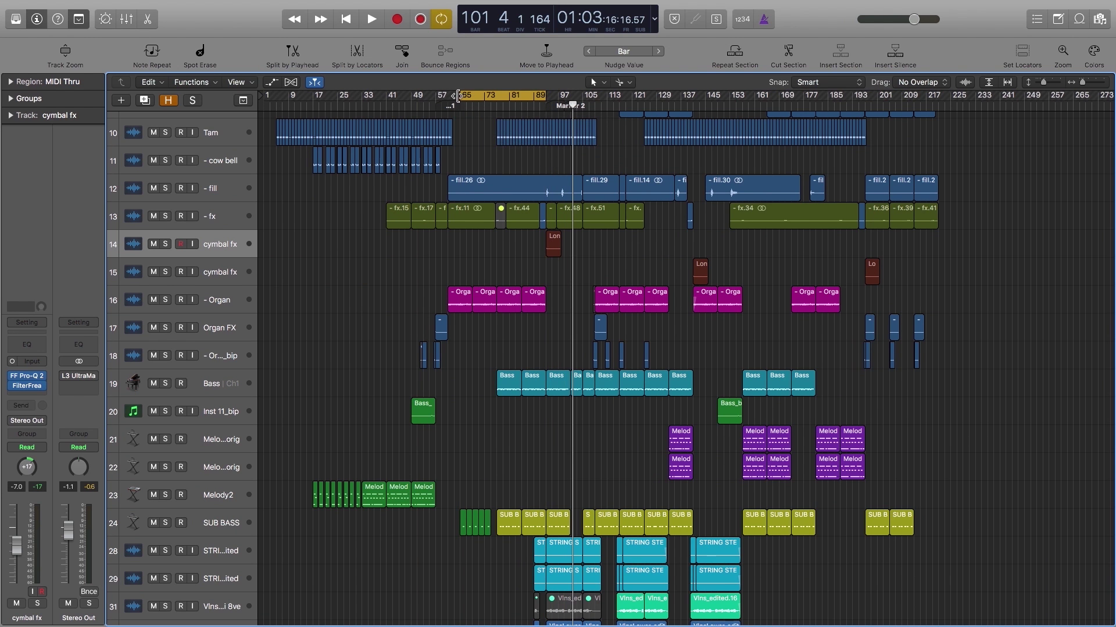
Start the cycle range at about bar 61, solo the Organ track, bypass its four plug-ins, and play it dry.
drag(459, 95, 446, 96)
click(223, 300)
click(165, 300)
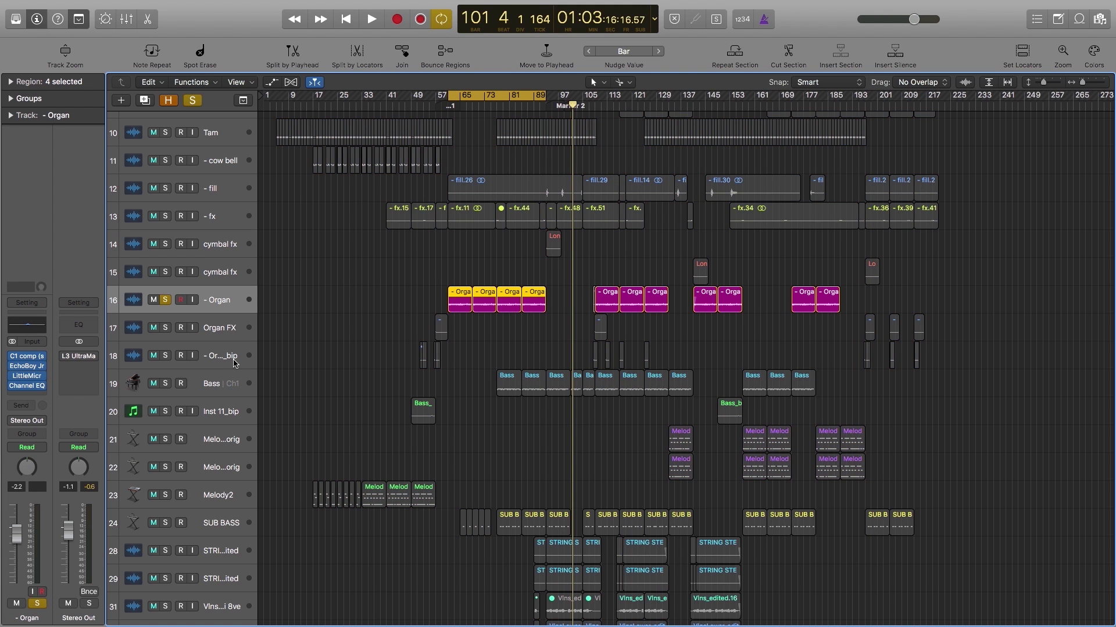
mouse_move(12, 360)
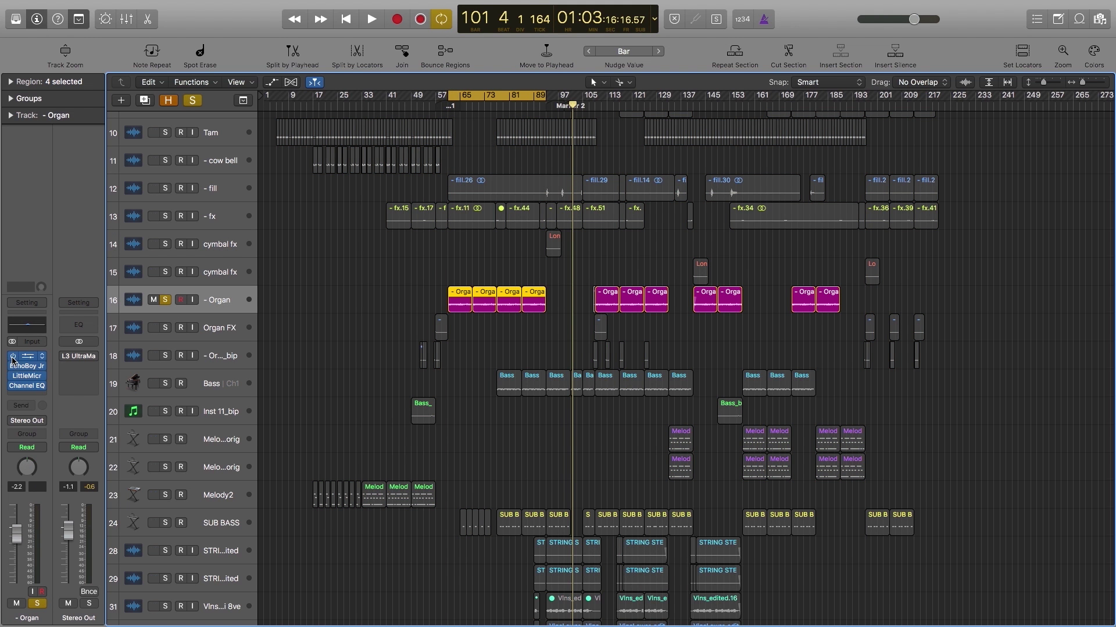
mouse_move(13, 387)
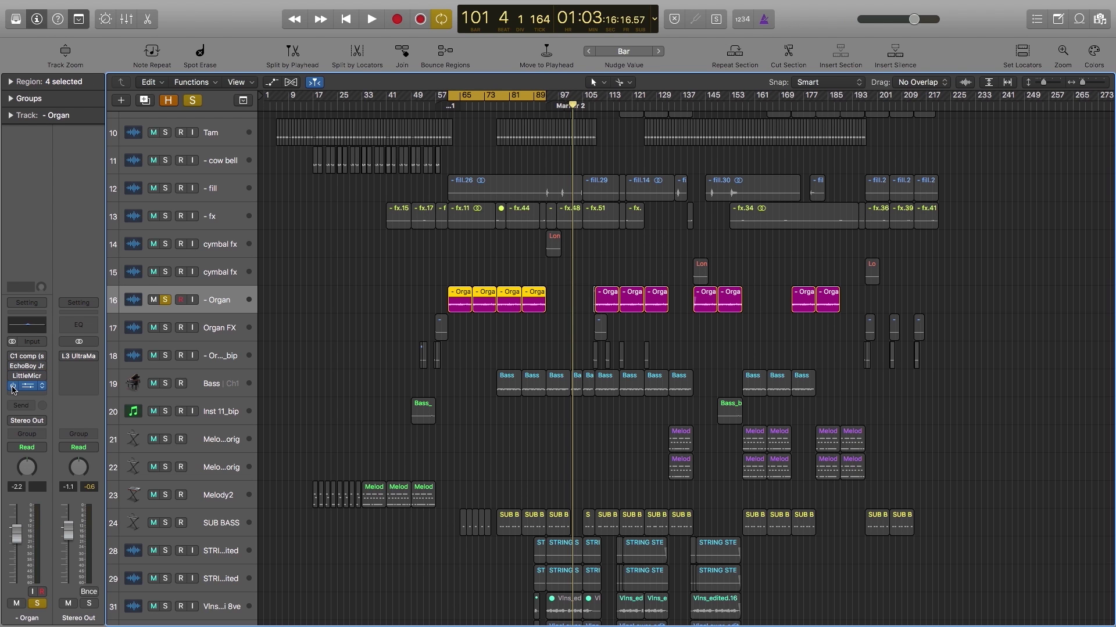
key(space)
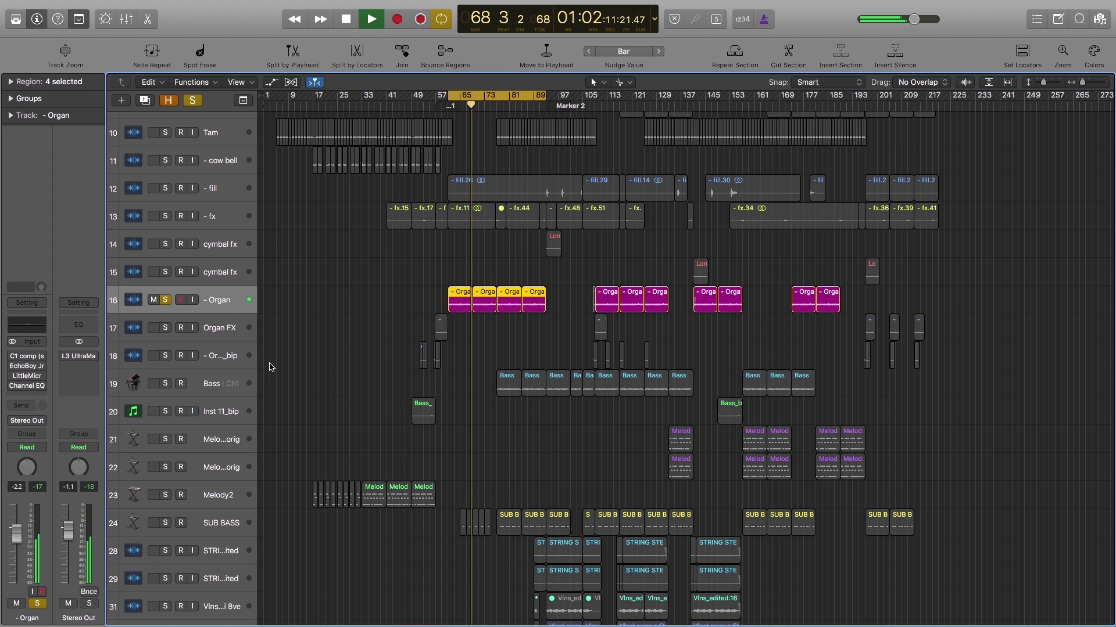
key(space)
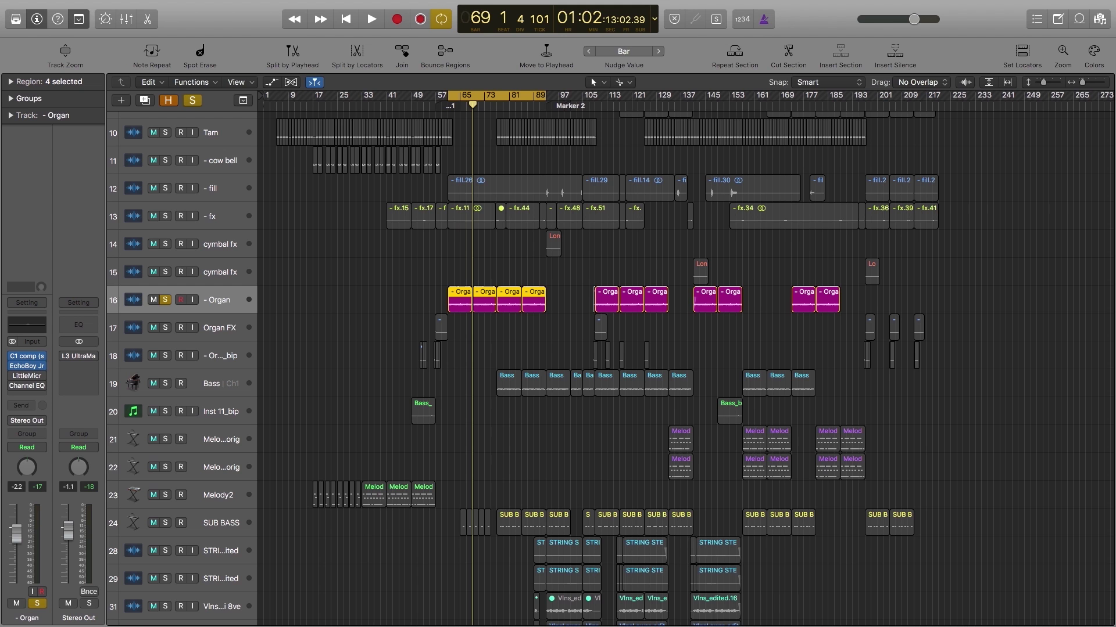
Examine the EchoBoy Jr. settings on the Organ track and close the plug-in window.
click(26, 366)
drag(684, 508, 789, 278)
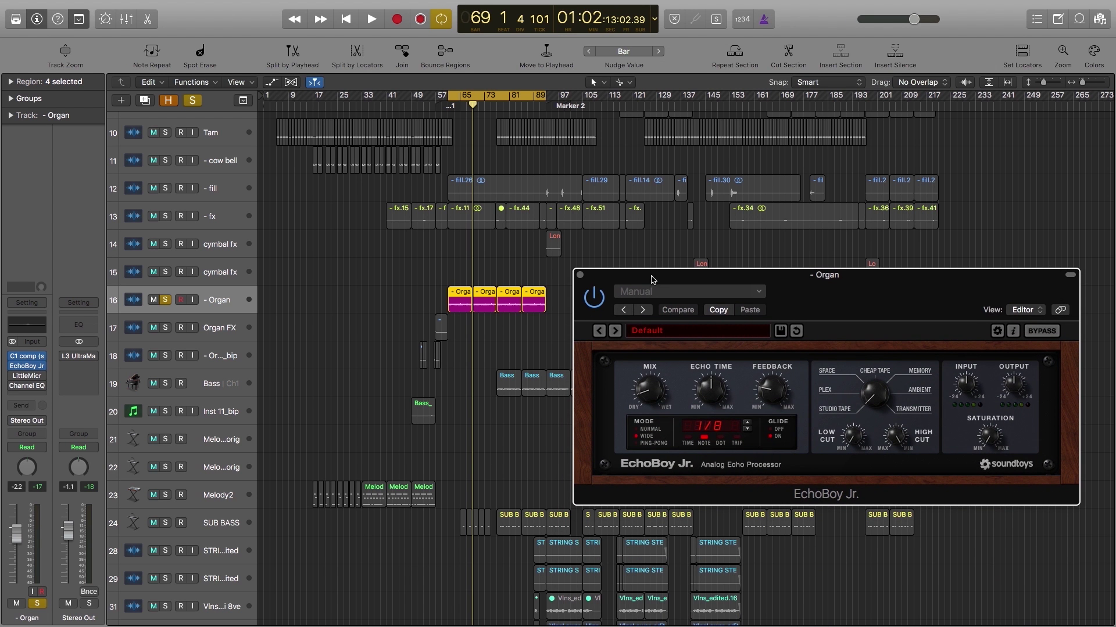
click(580, 275)
Play the soloed organ while opening its LittleMicroShift plug-in, stop playback, and close the plug-in window.
key(space)
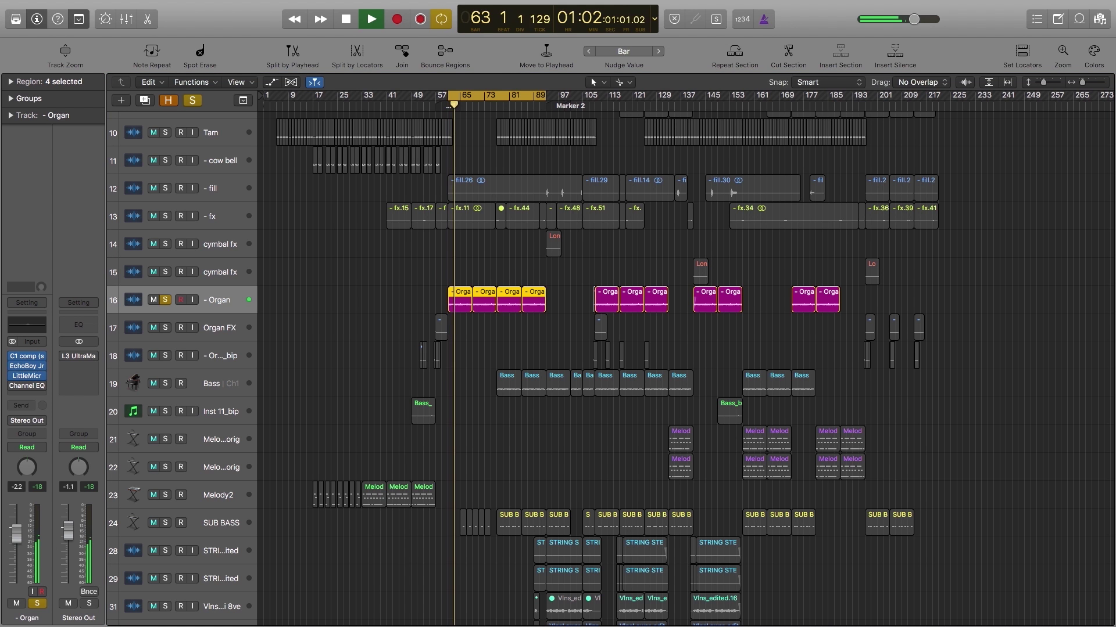
click(27, 376)
drag(620, 492, 763, 308)
key(space)
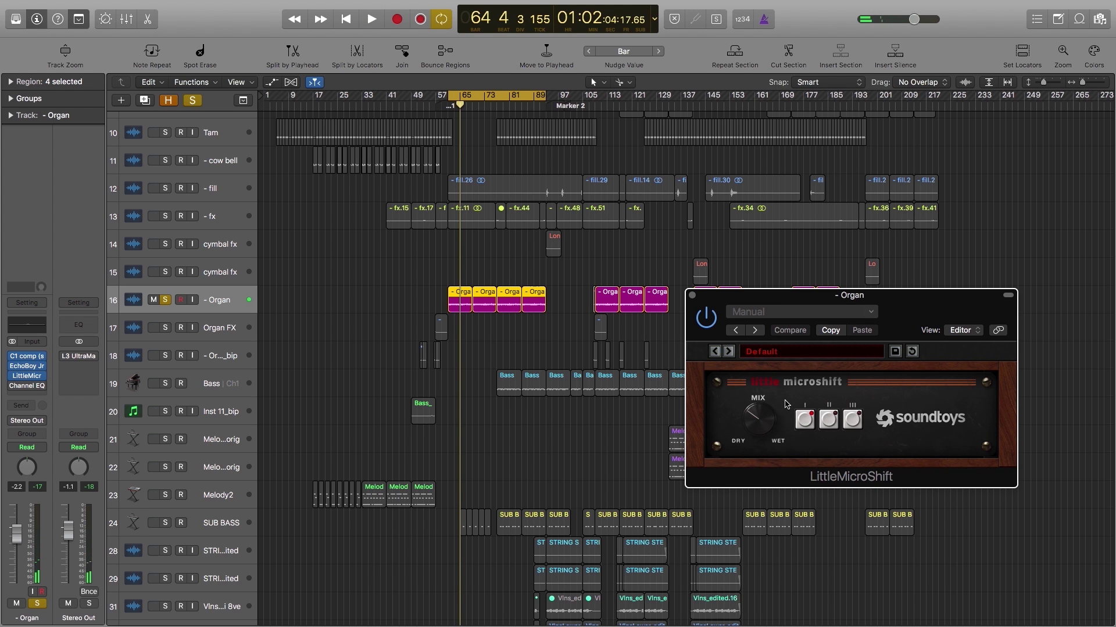
click(692, 297)
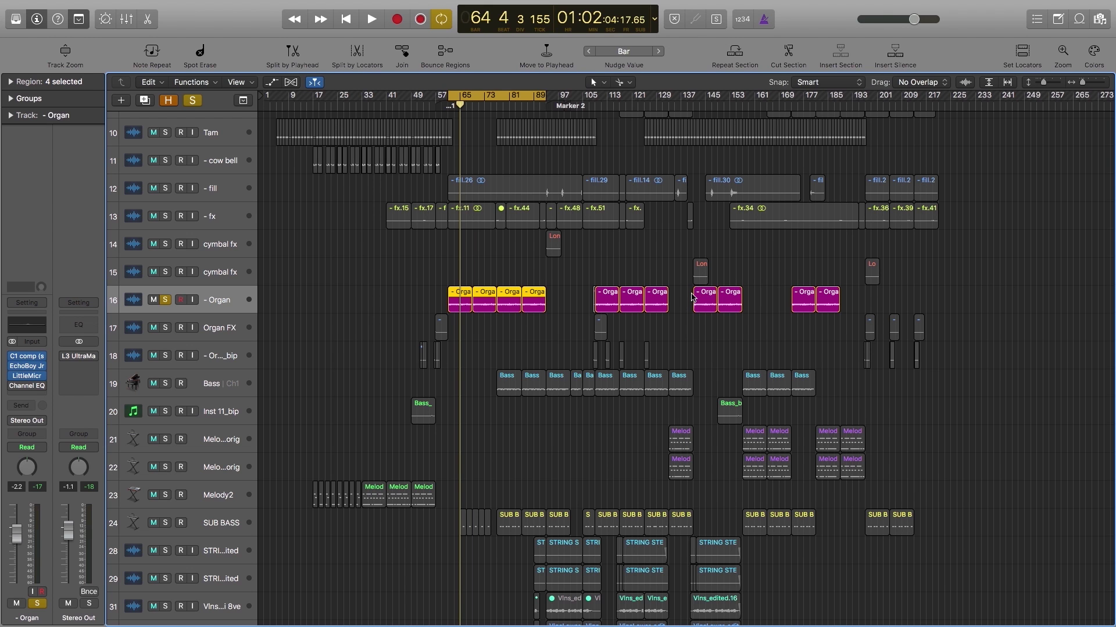
Turn the Organ track's Channel EQ back on, examine its curve, close it, and take the track out of solo.
mouse_move(11, 388)
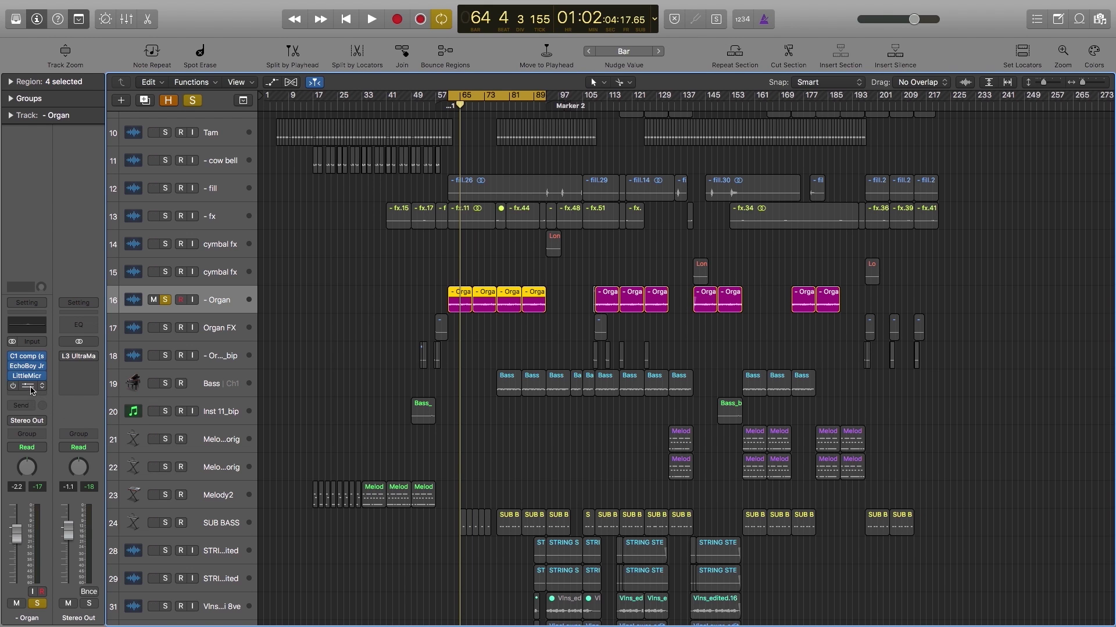
click(11, 386)
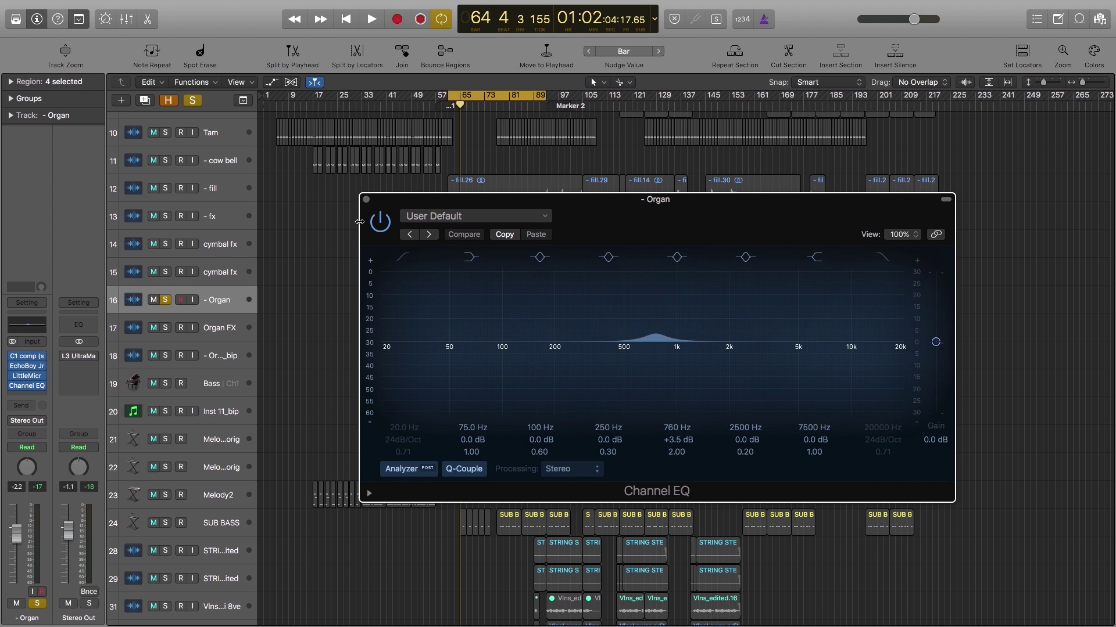
click(367, 199)
click(166, 300)
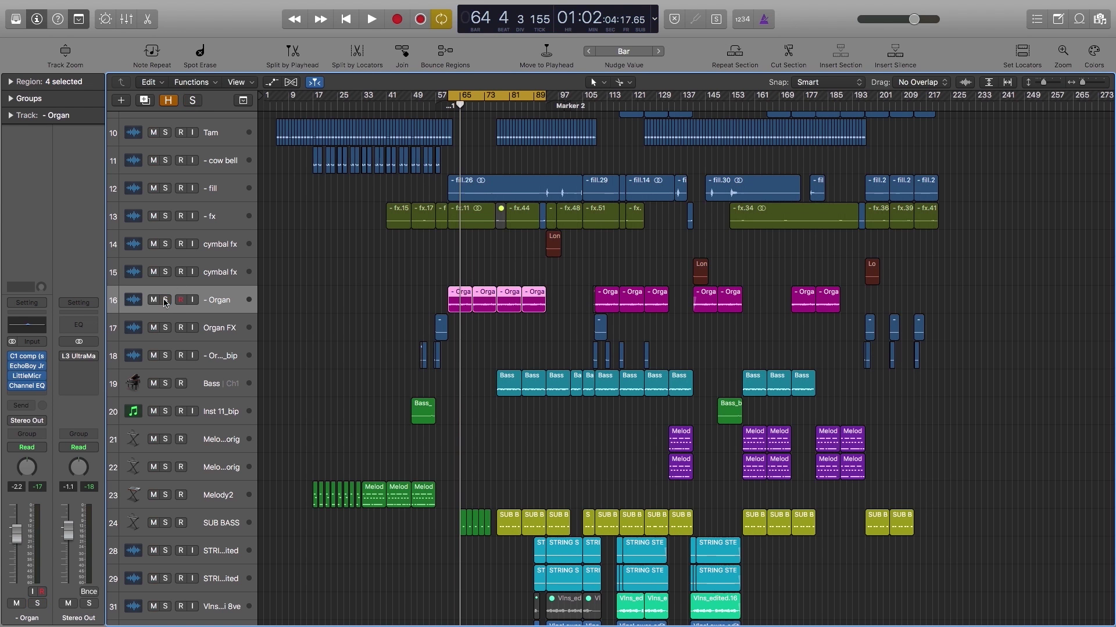
Solo Organ_bip and Organ FX, play them over a cycle from about bar 52 to 68, and take both out of solo.
drag(417, 320, 568, 410)
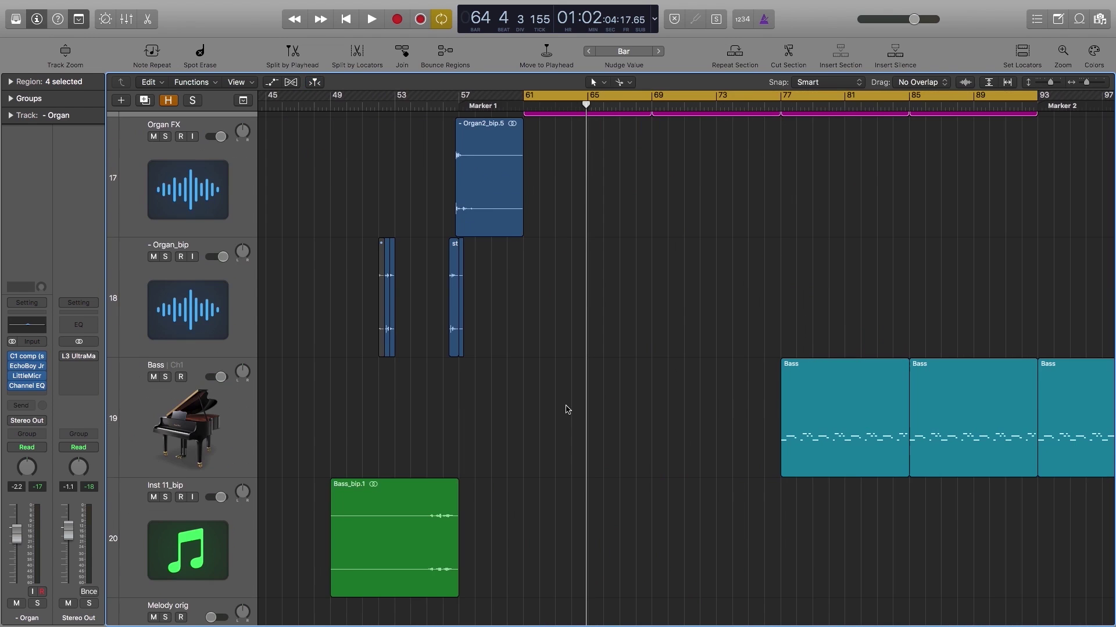
drag(383, 101, 635, 100)
click(167, 256)
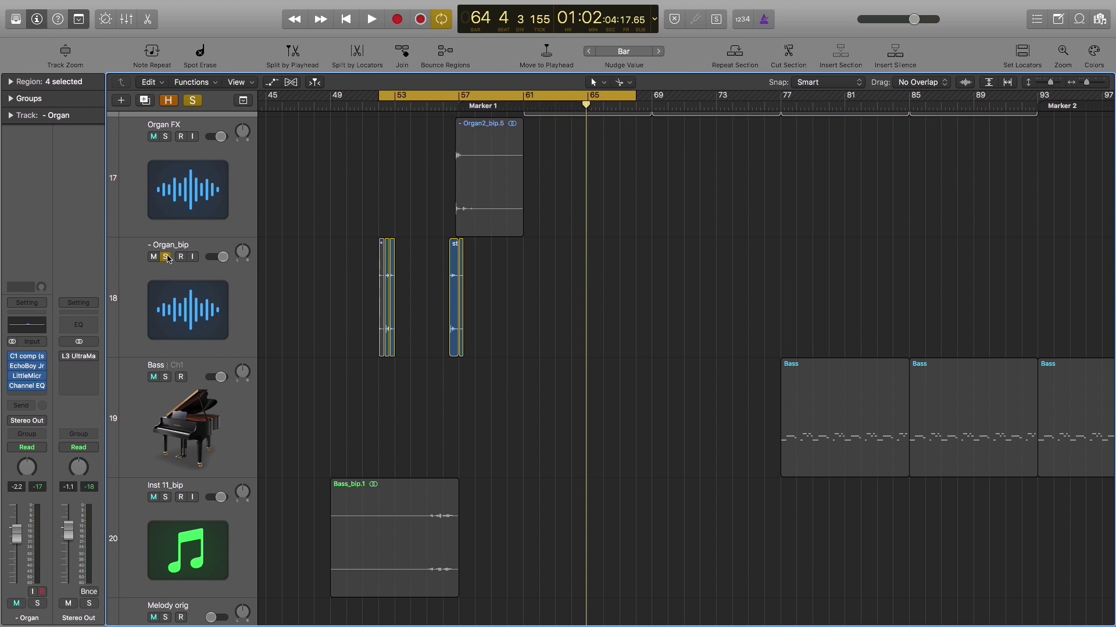
click(198, 251)
key(space)
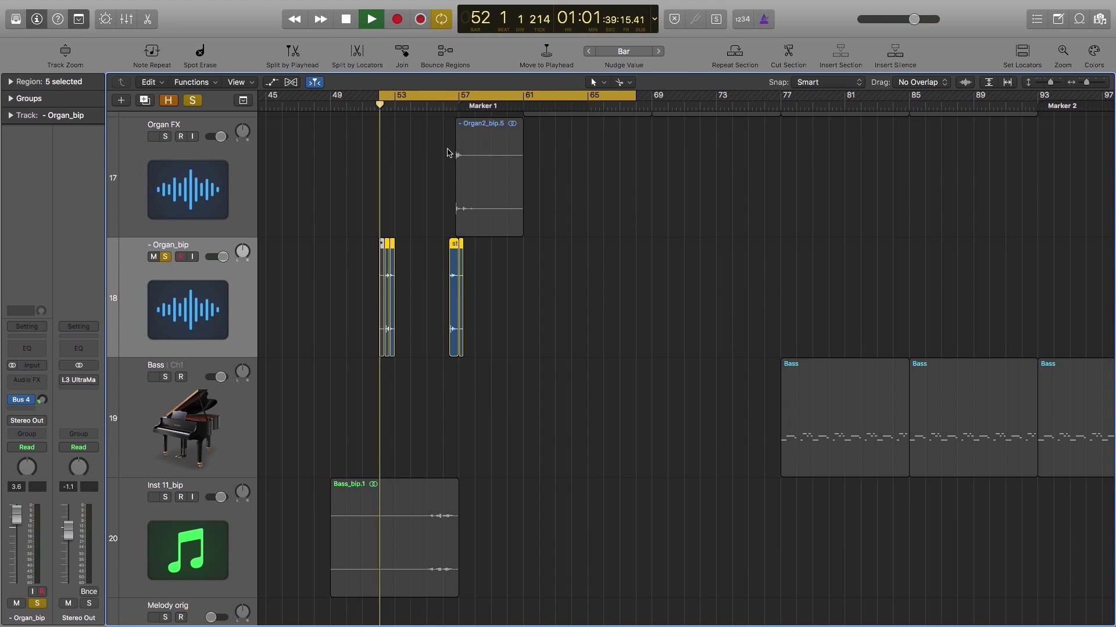
click(167, 137)
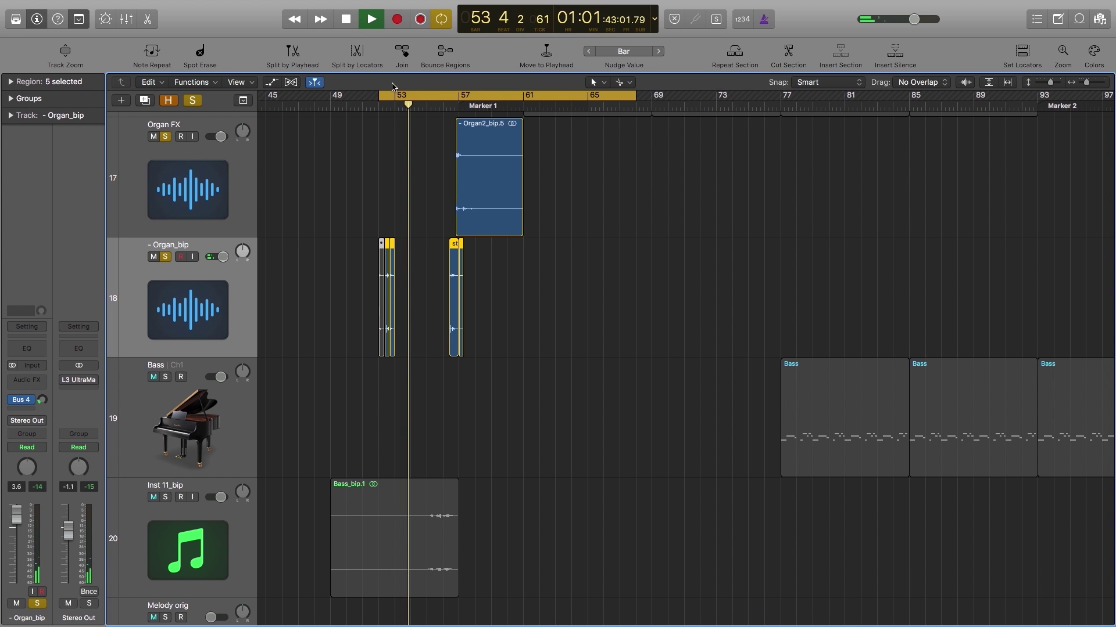
click(452, 105)
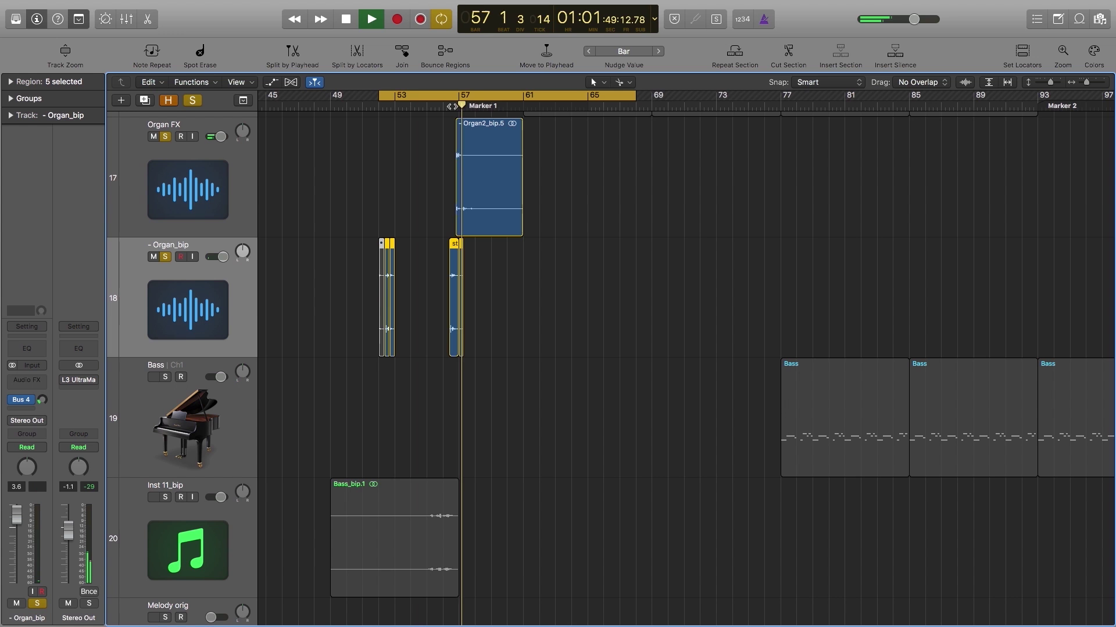
key(z)
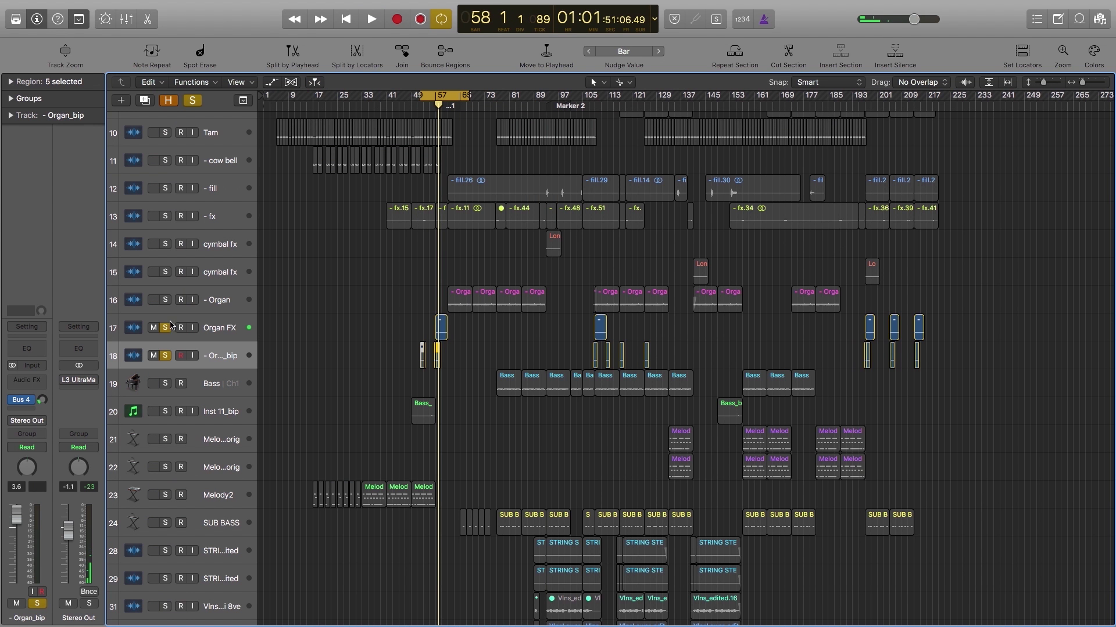
click(166, 328)
Solo the Bass track, set the cycle range from about bar 77 to 93, and play it.
key(super+Left)
key(super+Left)
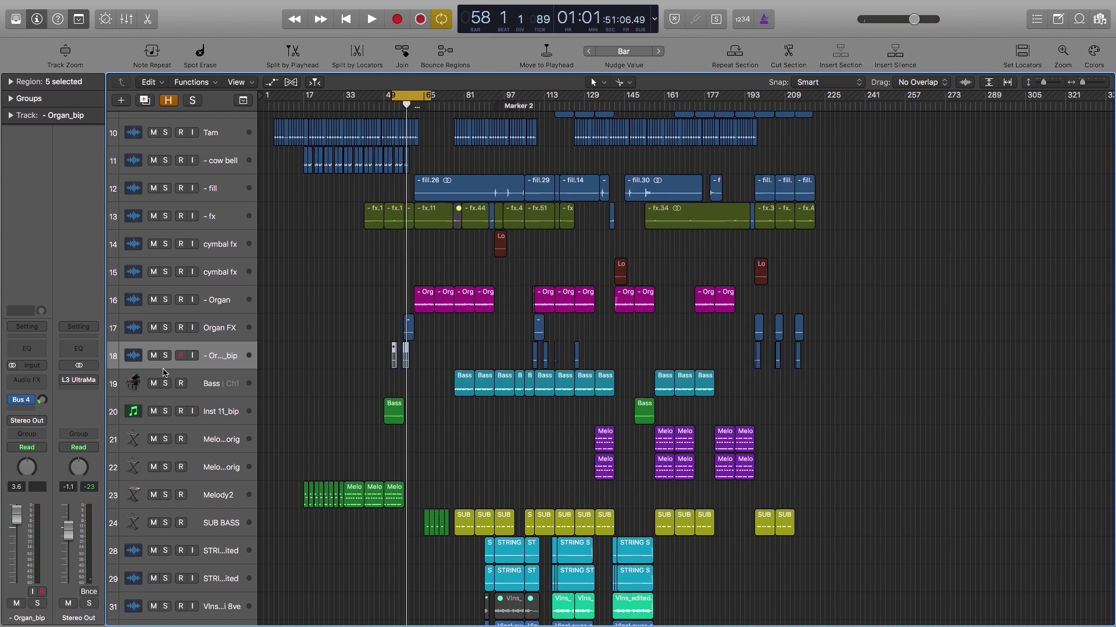
click(165, 383)
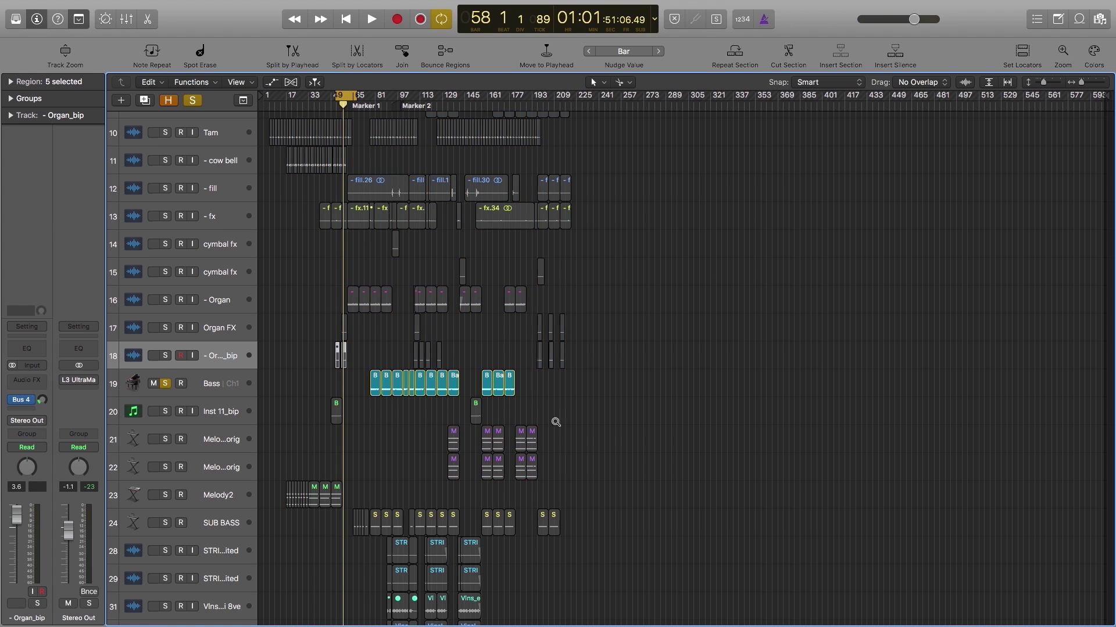
key(z)
drag(339, 95, 462, 97)
key(space)
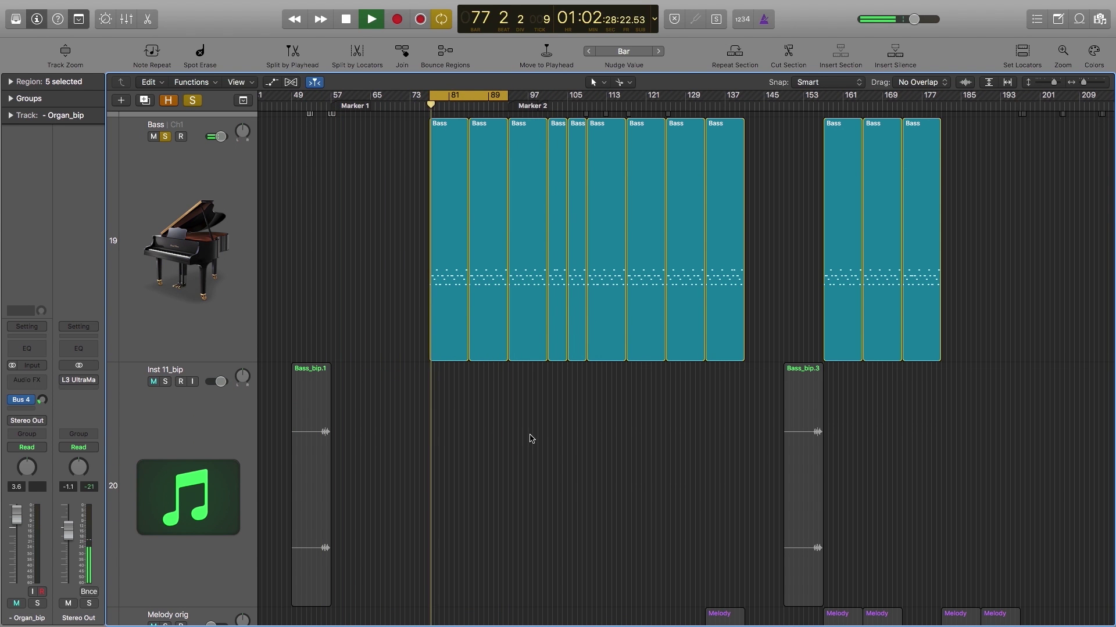
Select the Bass track during playback to bring up its channel strip, stop playback, and take the track out of solo.
key(z)
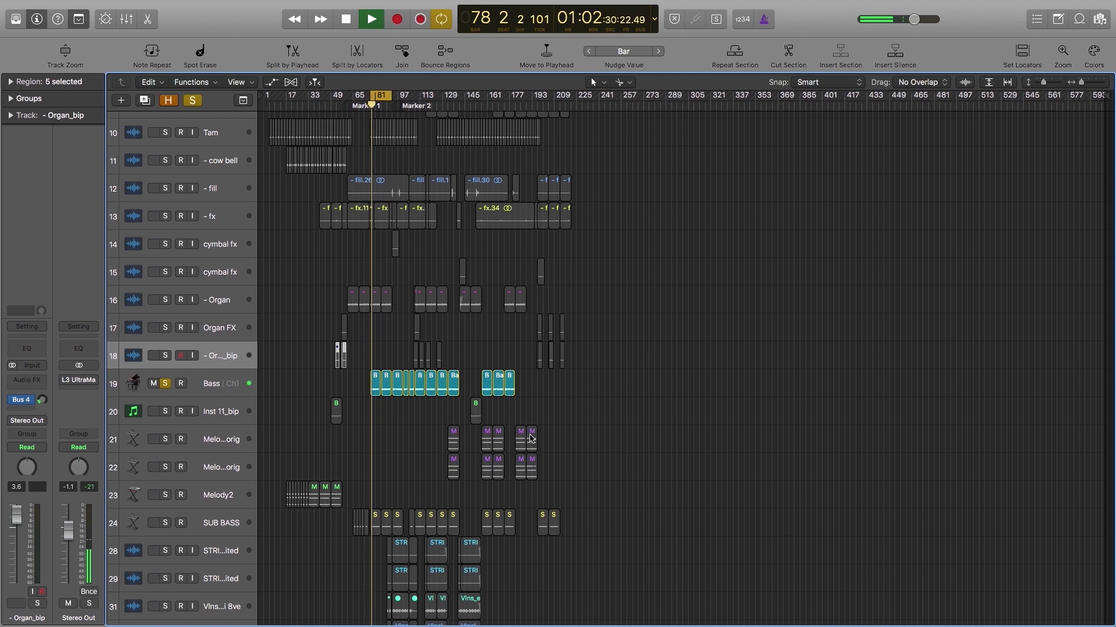
drag(358, 367, 472, 452)
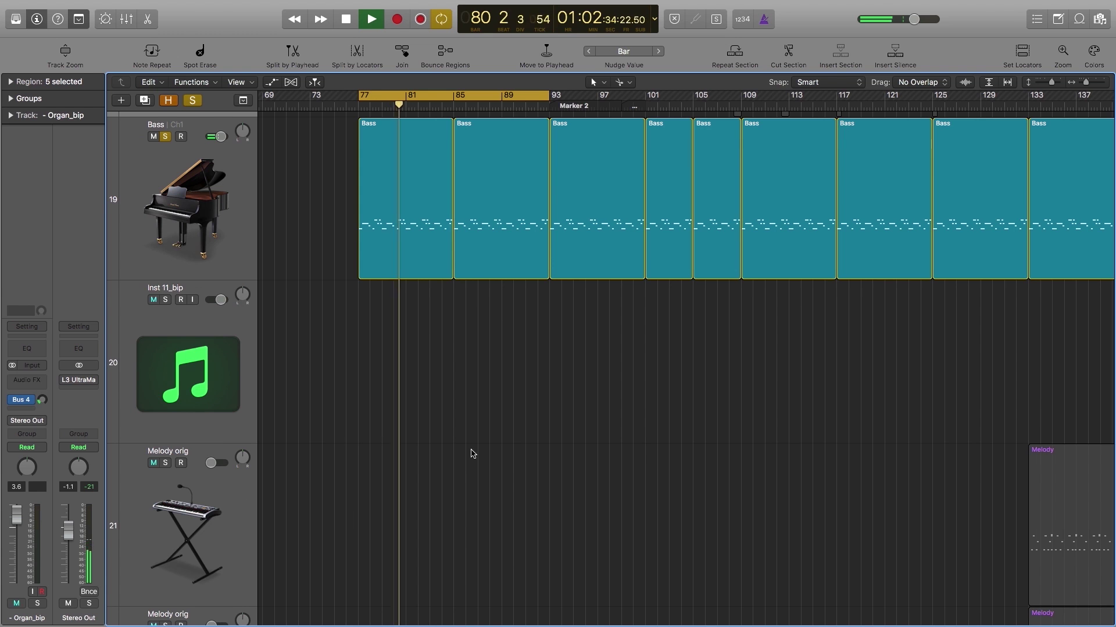
ctrl+alt+click(470, 452)
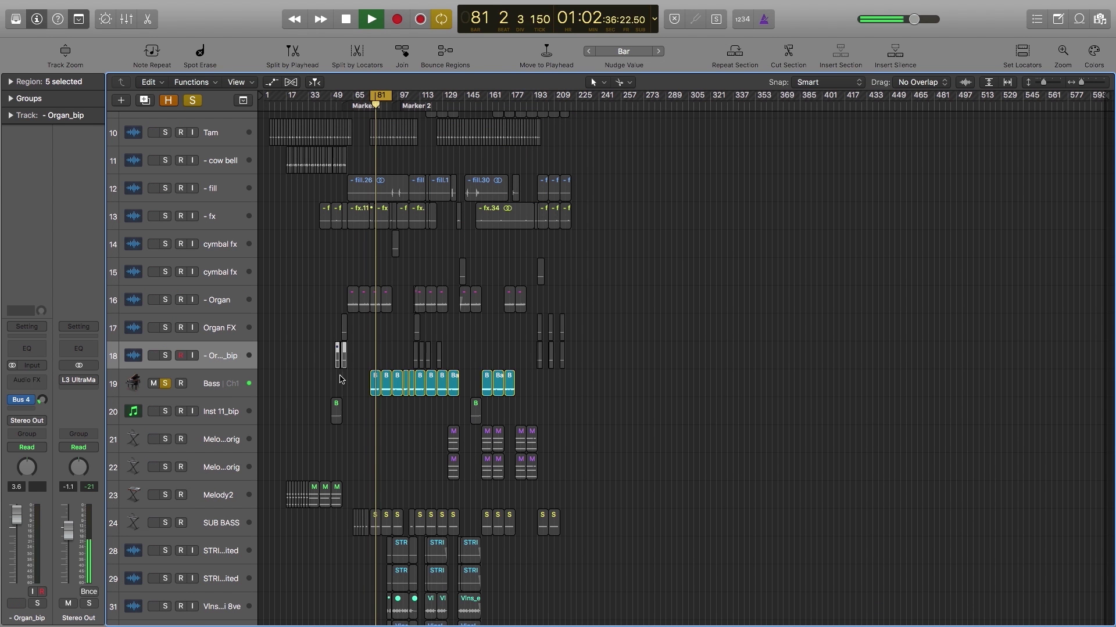
click(213, 386)
drag(567, 432, 330, 347)
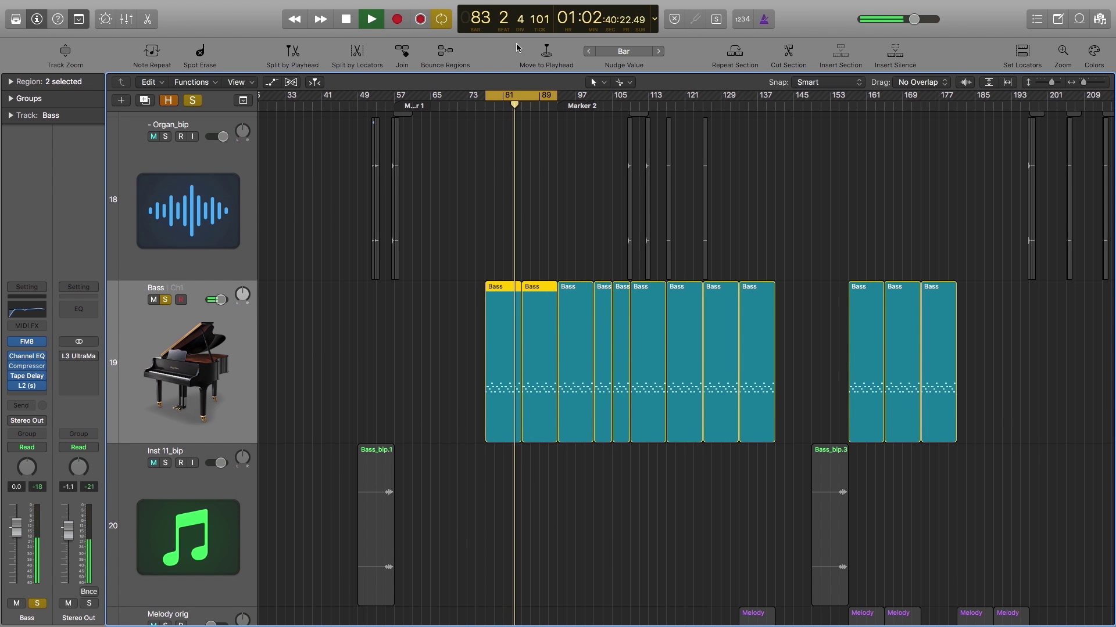
ctrl+alt+click(398, 324)
key(space)
click(165, 383)
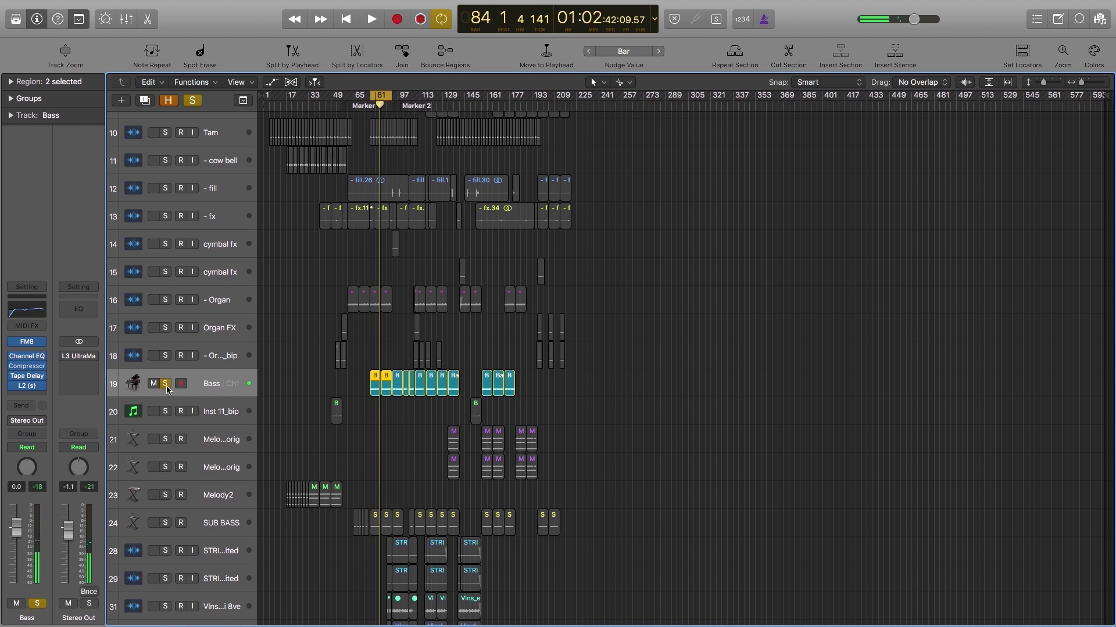
Open the Bass regions in an enlarged Piano Roll from bar 77 and select the short notes in bar 78.
double_click(376, 384)
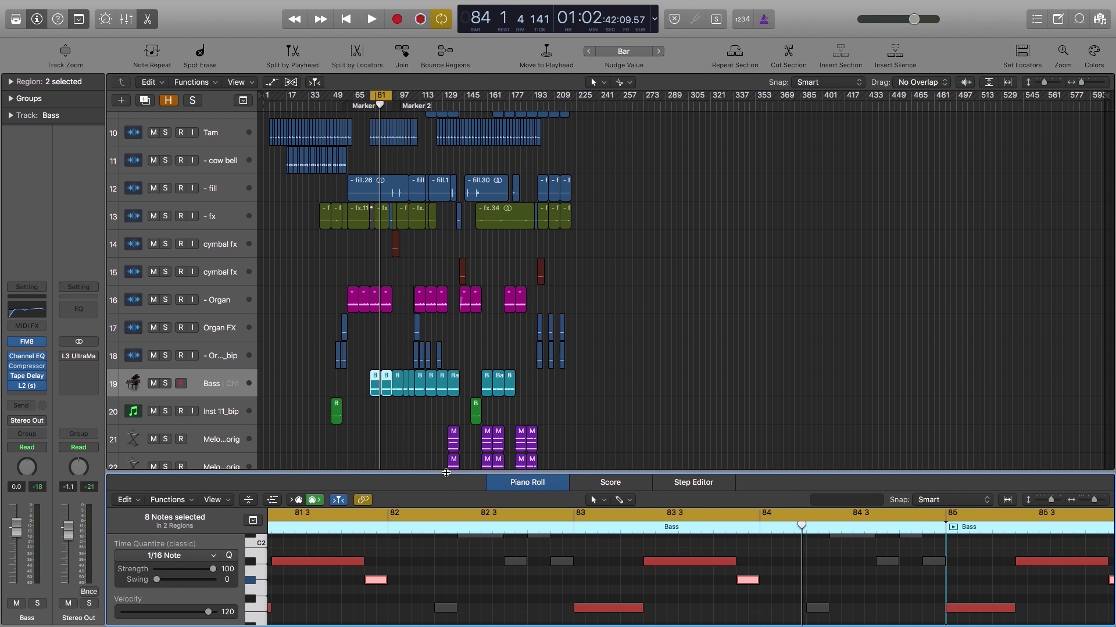
drag(446, 473, 446, 149)
click(477, 343)
scroll(477, 343, up, 5)
scroll(477, 342, left, 15)
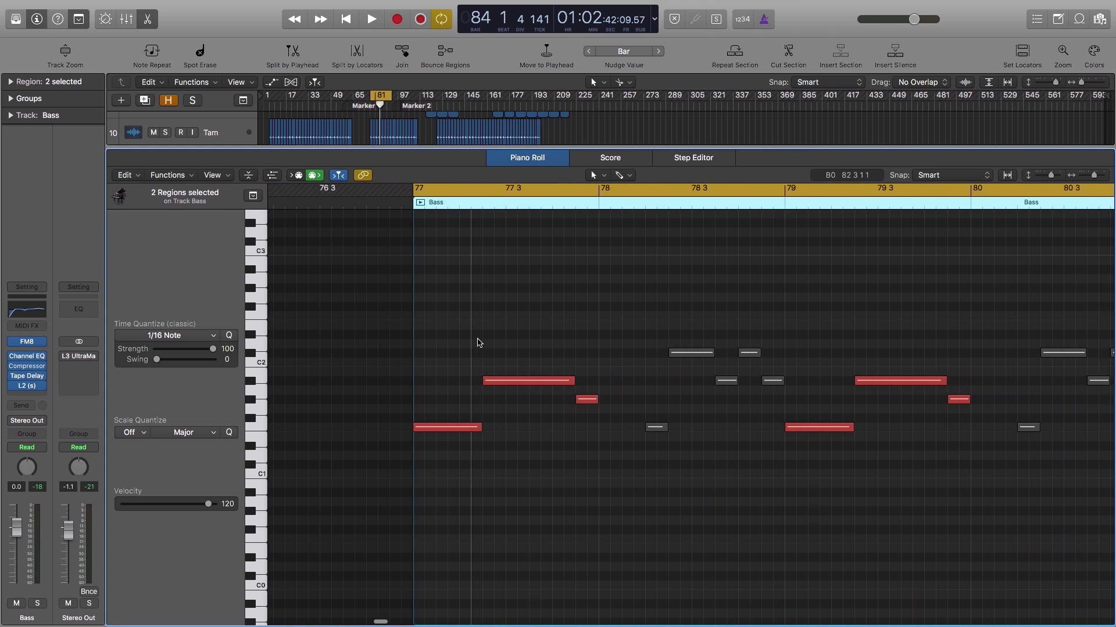
scroll(545, 437, right, 3)
drag(591, 325, 725, 460)
Play the bass pattern from bar 77 with the Bass track soloed, deselect the notes, stop playback, and end the solo.
key(space)
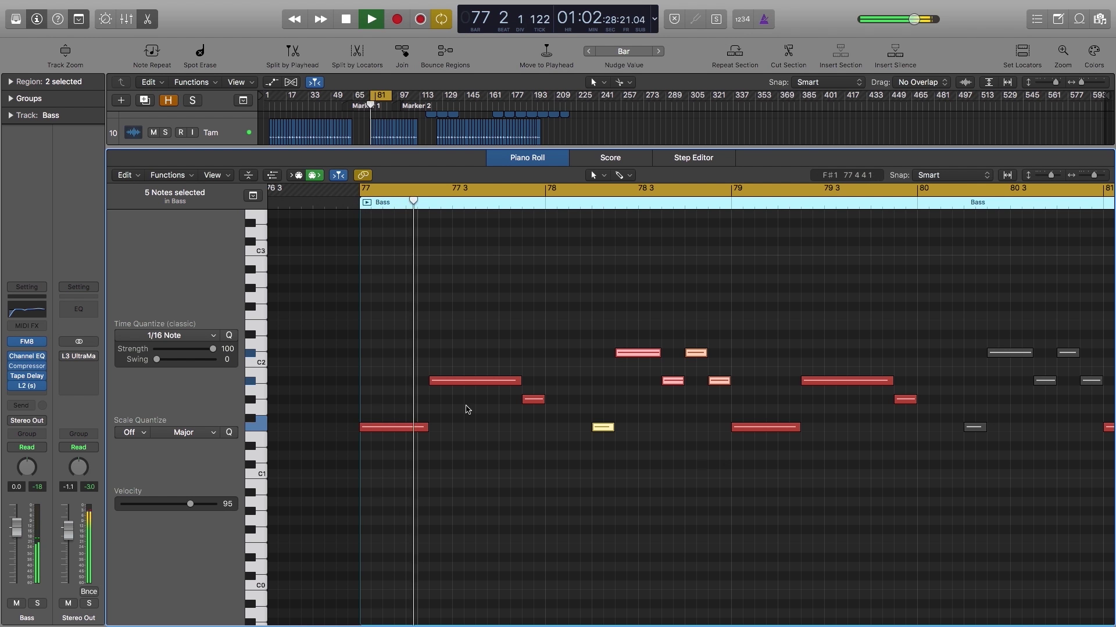
click(37, 603)
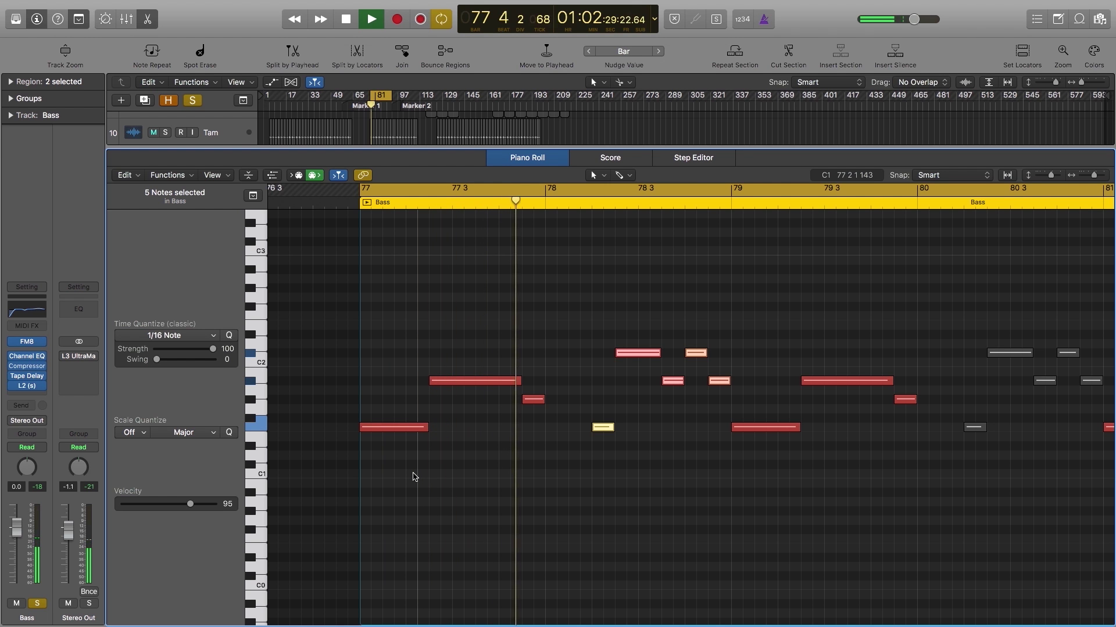
key(space)
click(552, 328)
key(space)
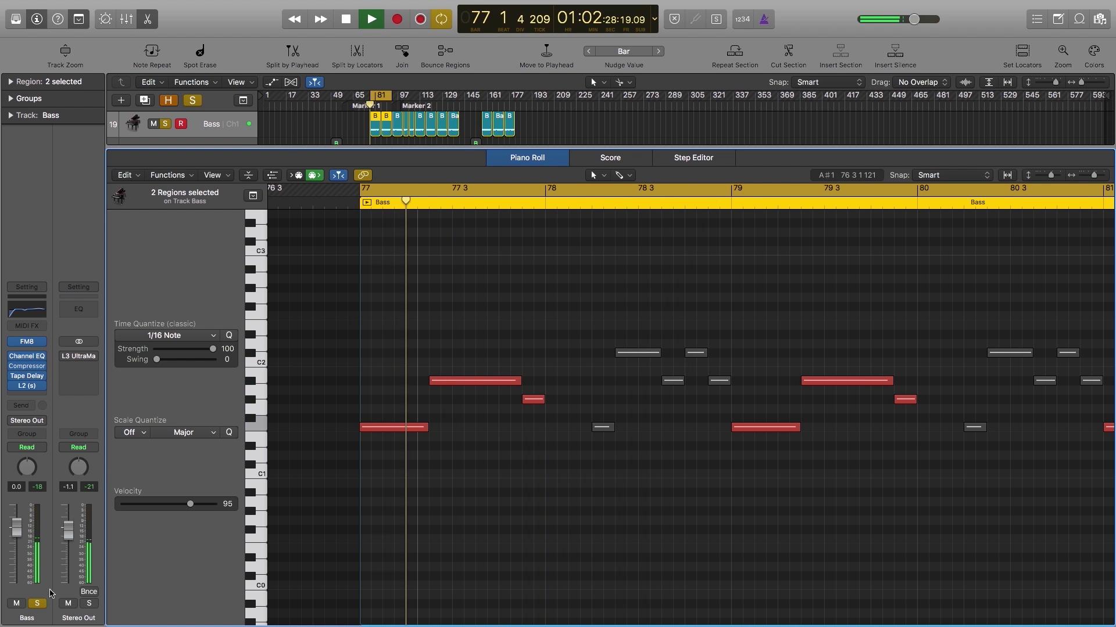
key(space)
click(36, 604)
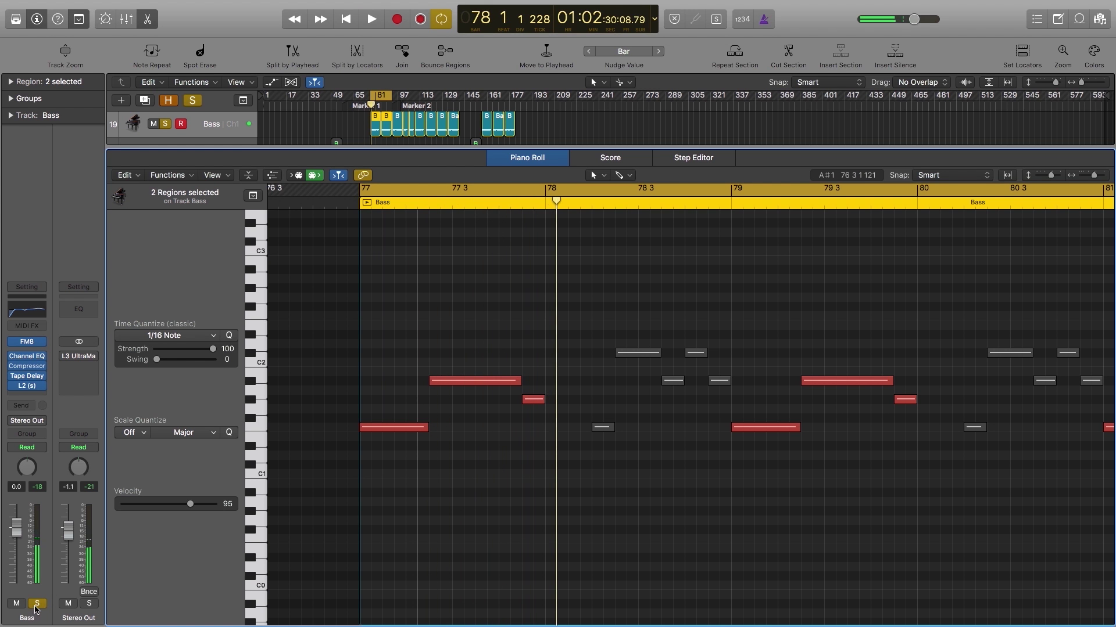
Deselect the Bass regions, close the Piano Roll, and bring the organ through vocal tracks into view.
scroll(254, 253, down, 1)
drag(302, 149, 301, 498)
click(332, 317)
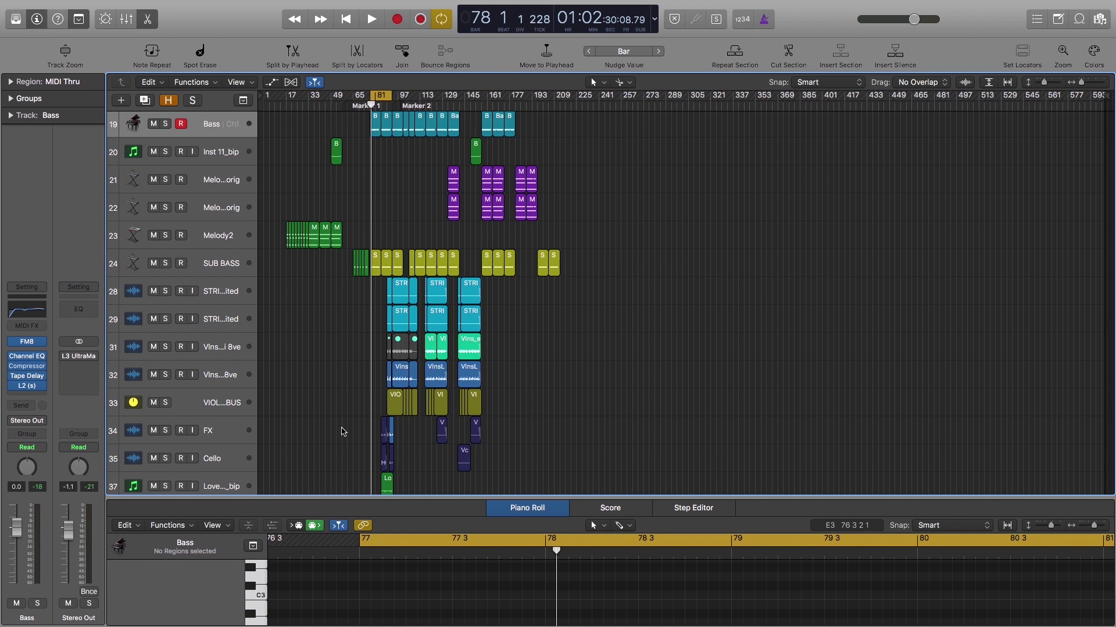
key(p)
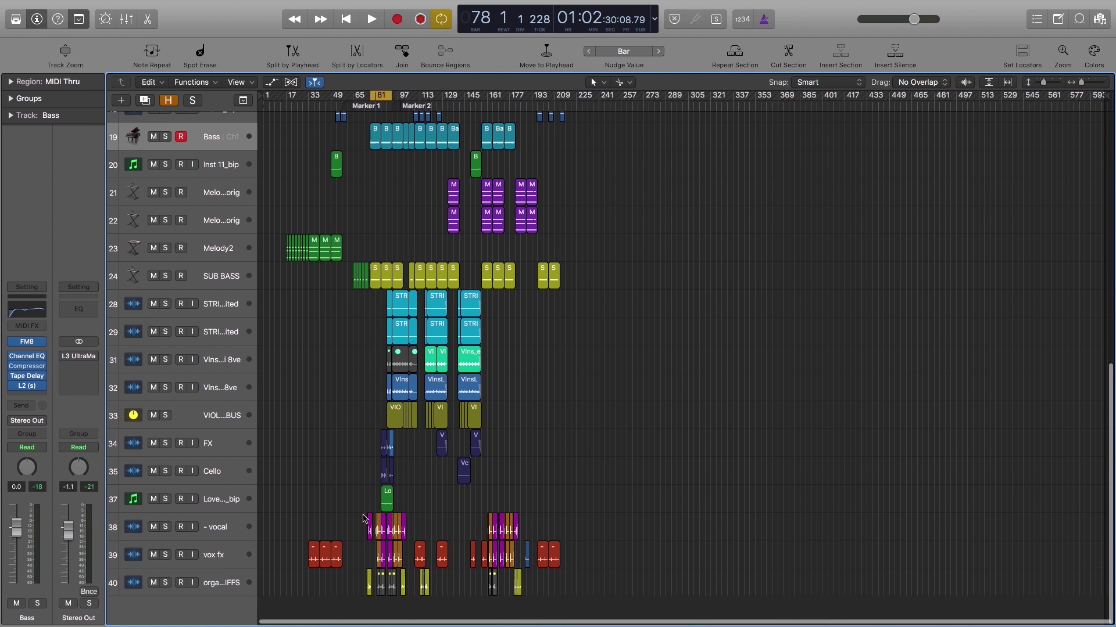
scroll(362, 489, up, 2)
scroll(362, 490, up, 1)
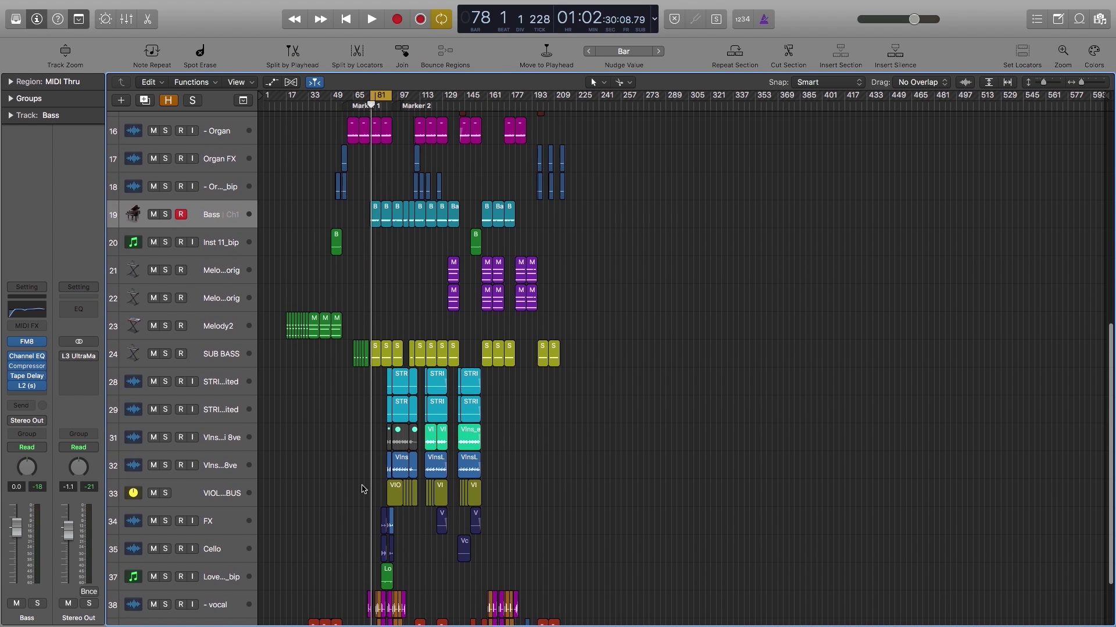
Open the Bass track's FM8 instrument to examine its Wood Piano patch, close the plug-in, and deselect the Bass regions.
click(190, 207)
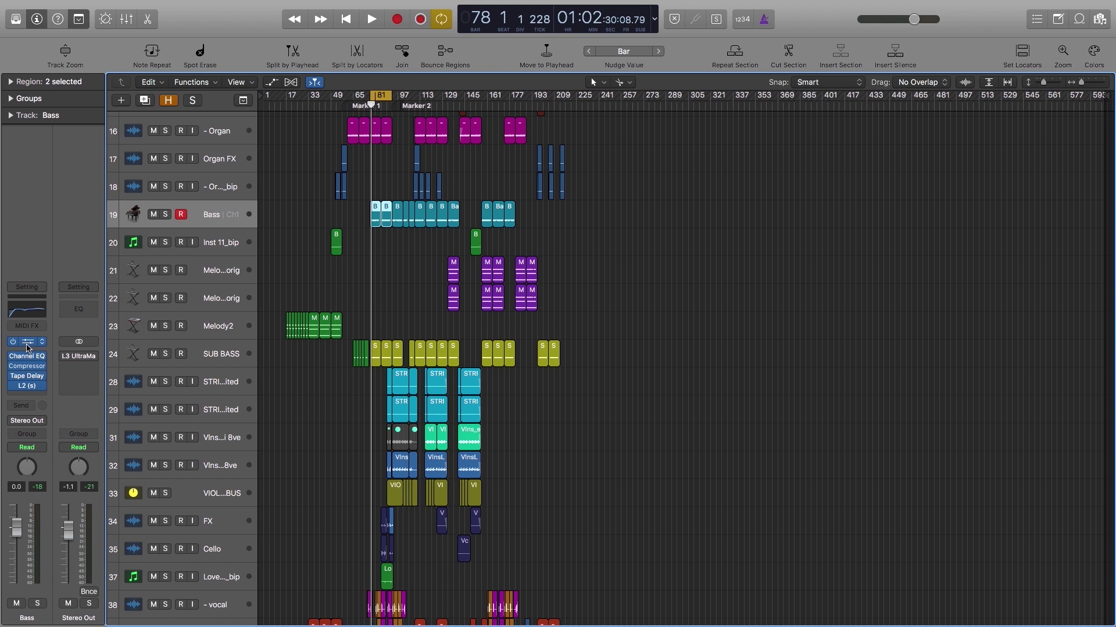
click(27, 341)
drag(666, 427, 661, 158)
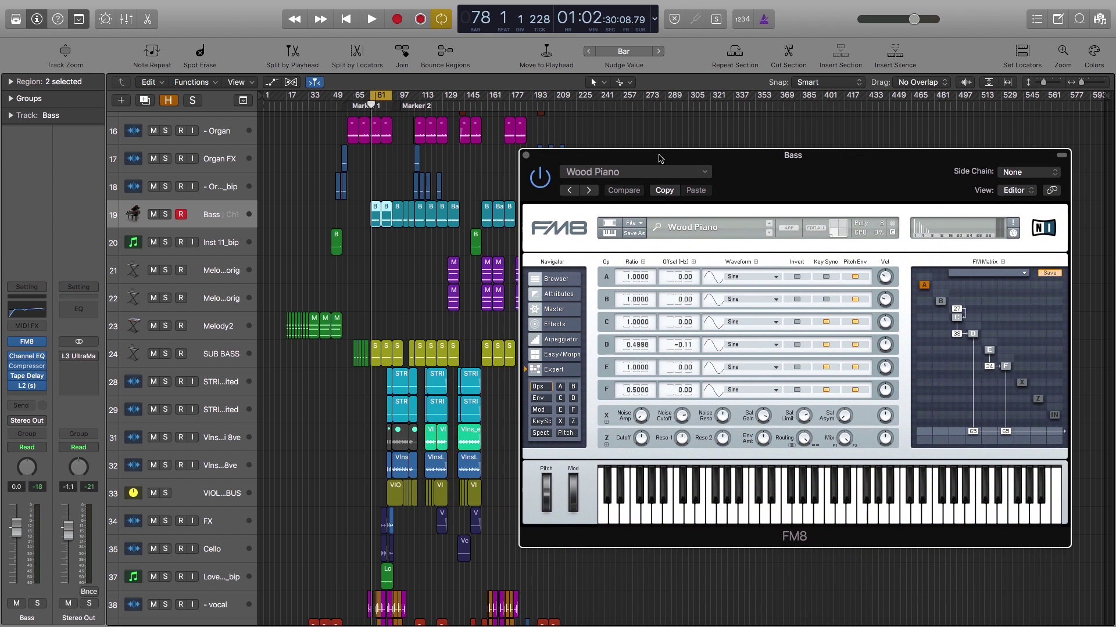
click(526, 155)
mouse_move(26, 387)
click(310, 260)
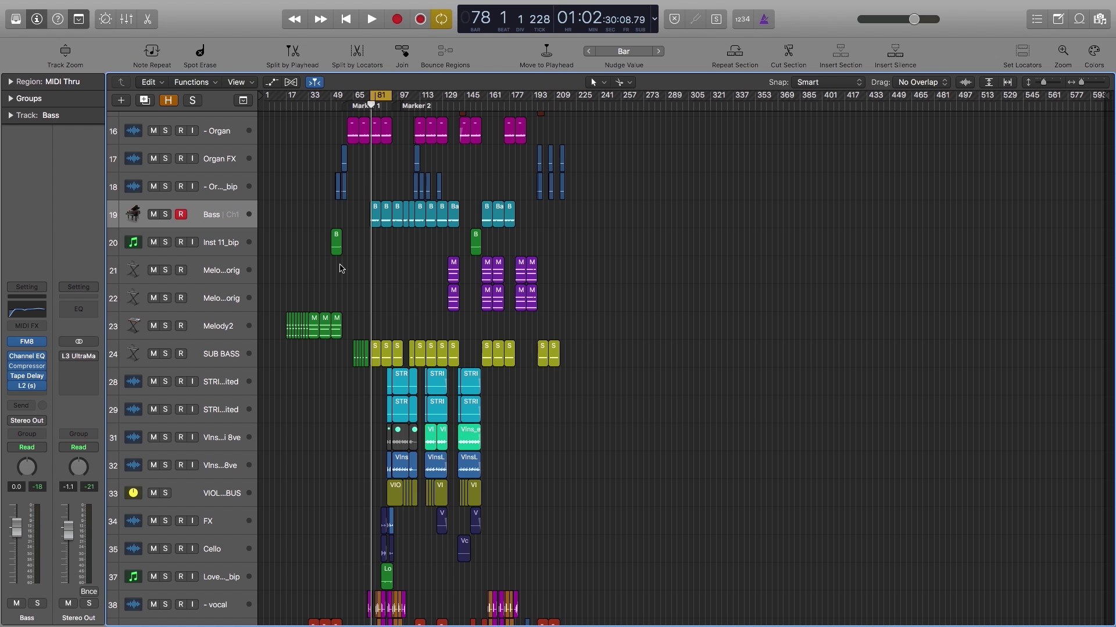
Set the cycle range to bars 133 through 141 around the first Melody regions and play the upper Melody orig track soloed.
click(224, 279)
drag(578, 316, 385, 256)
drag(520, 97, 563, 98)
click(167, 137)
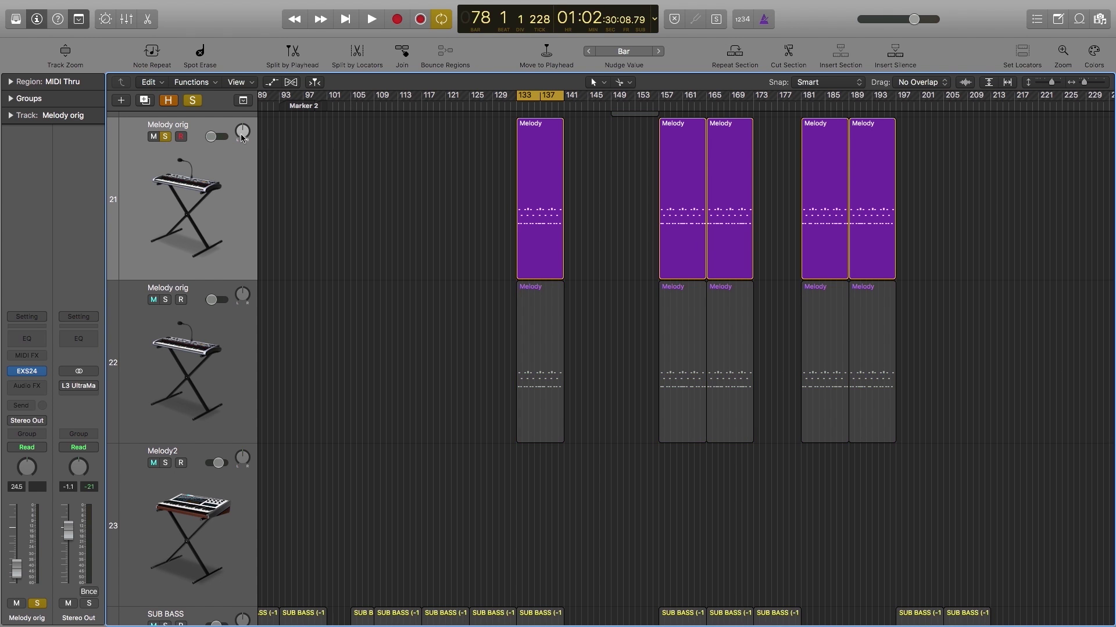
key(space)
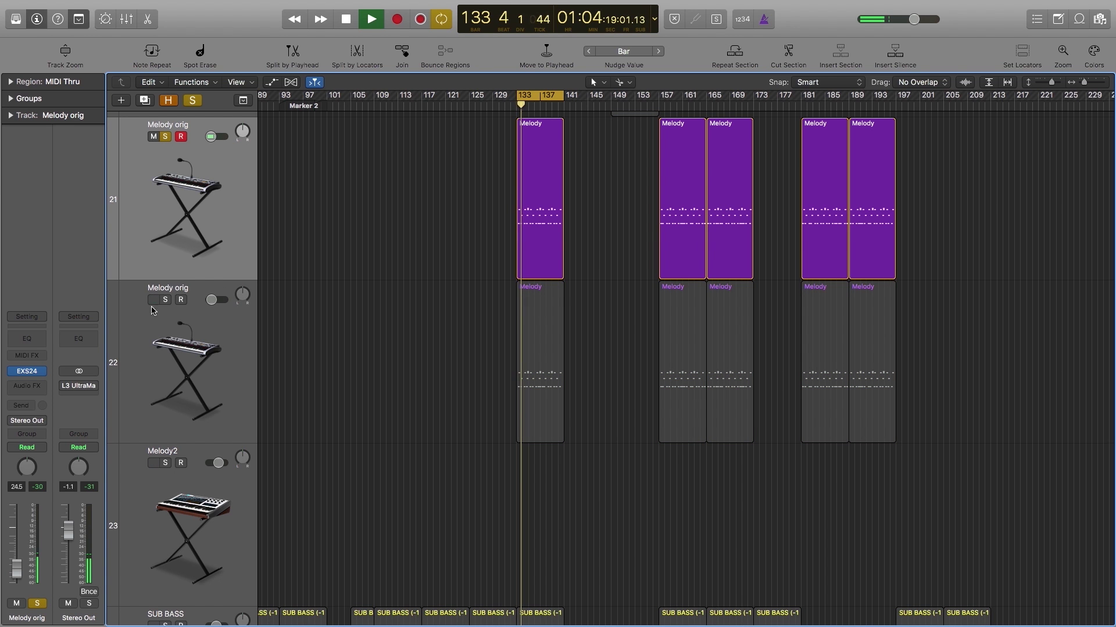
Add the second Melody orig track to the solo during playback, stop, and select that track to show its EFM1 channel strip.
click(166, 300)
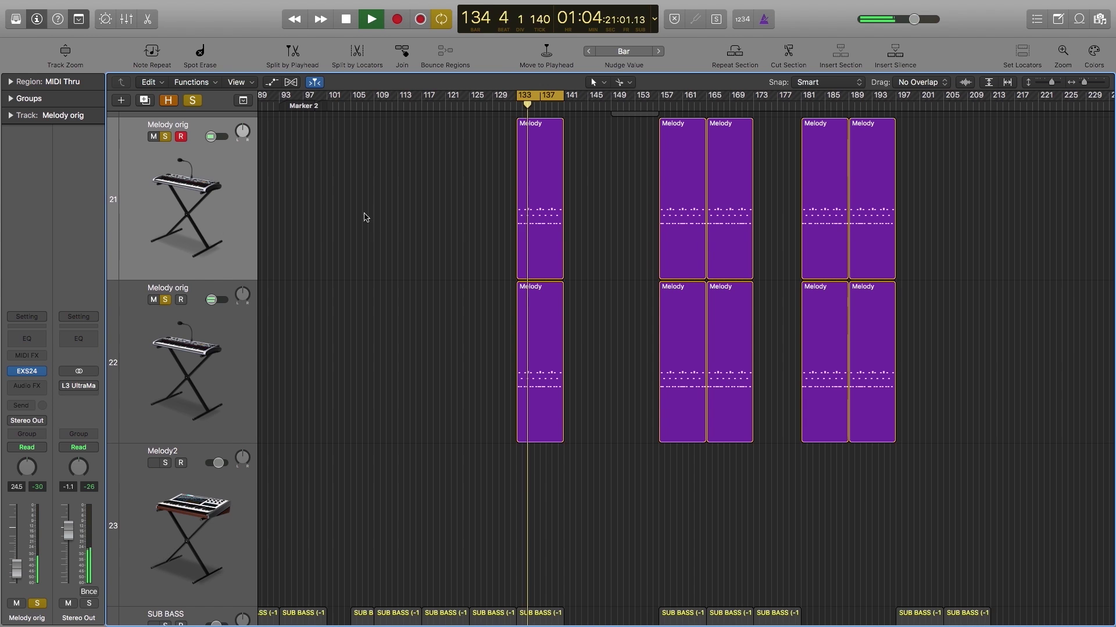
key(z)
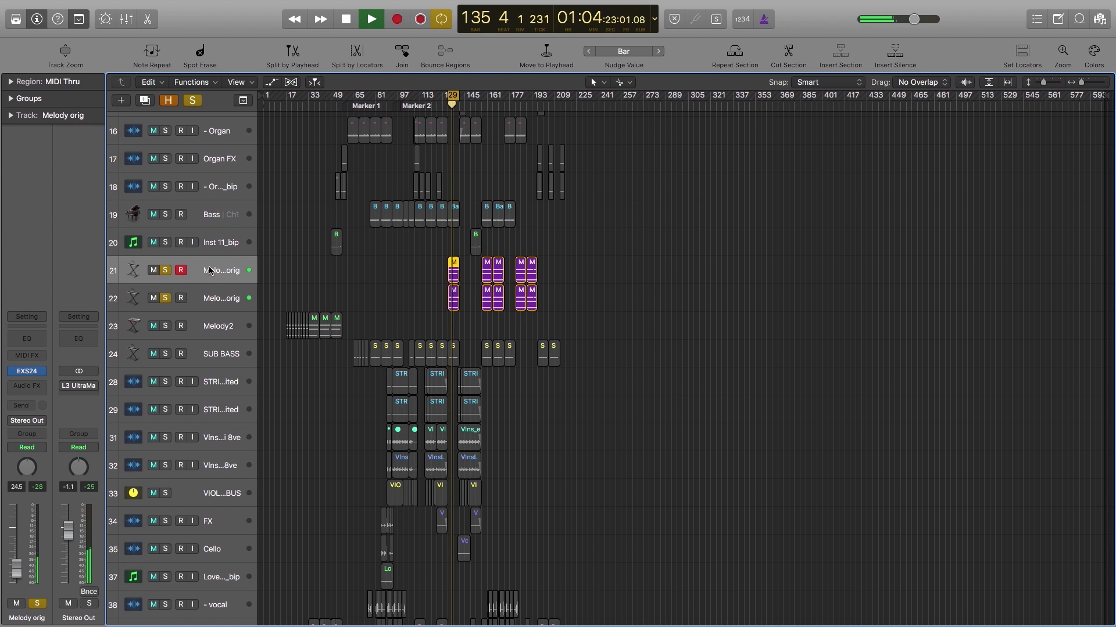
mouse_move(30, 371)
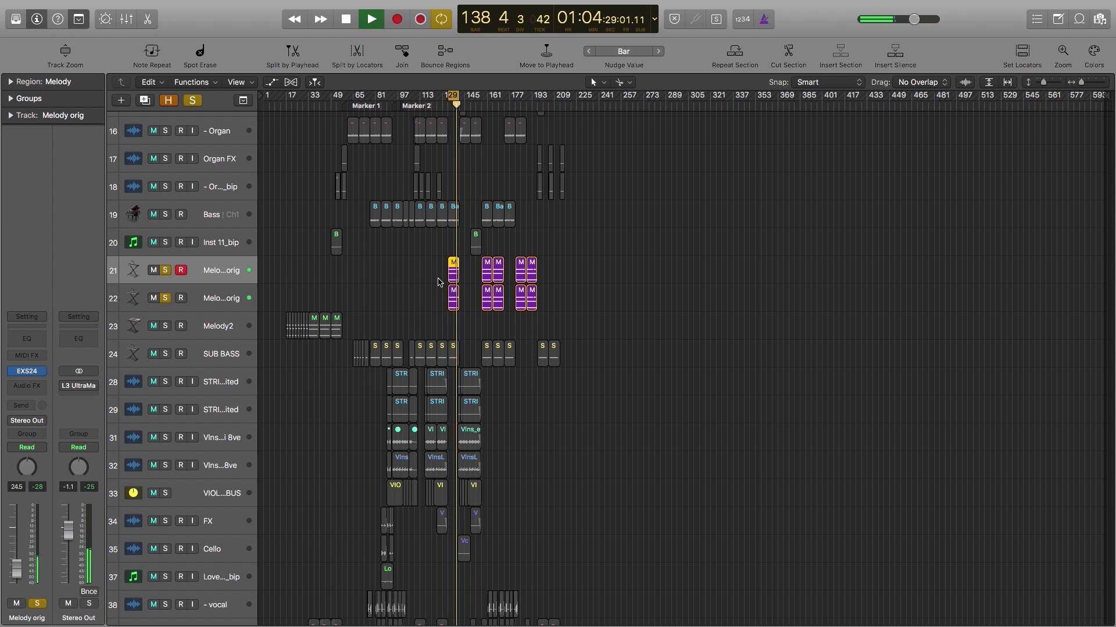
key(space)
click(216, 303)
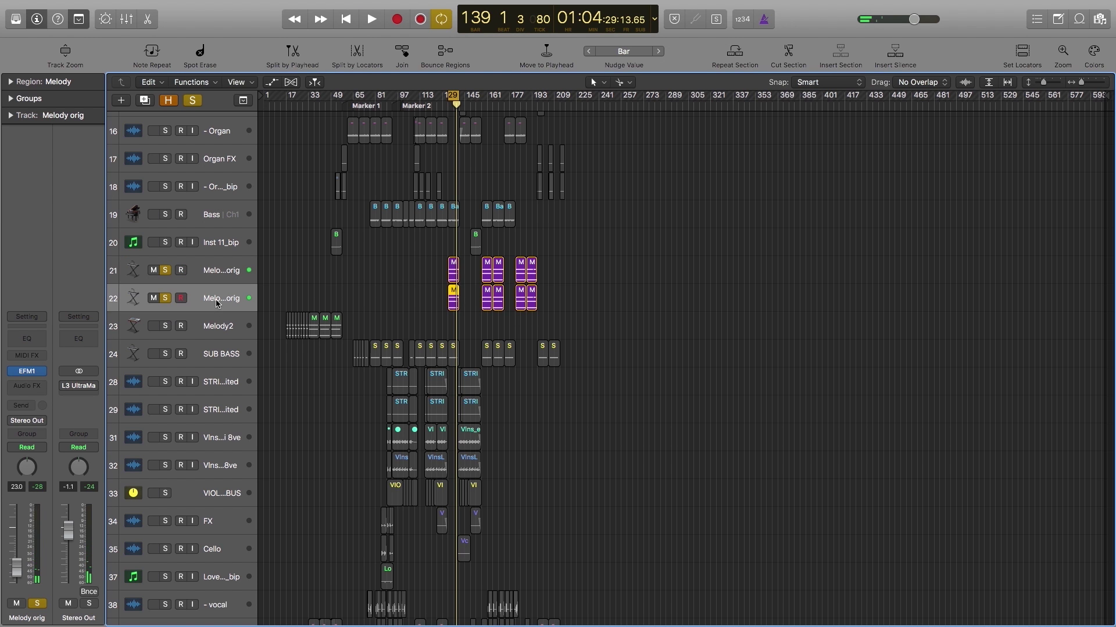
Take the EFM1 Melody orig track out of solo, select the EXS24 one, and play it alone briefly.
click(166, 297)
click(210, 267)
key(space)
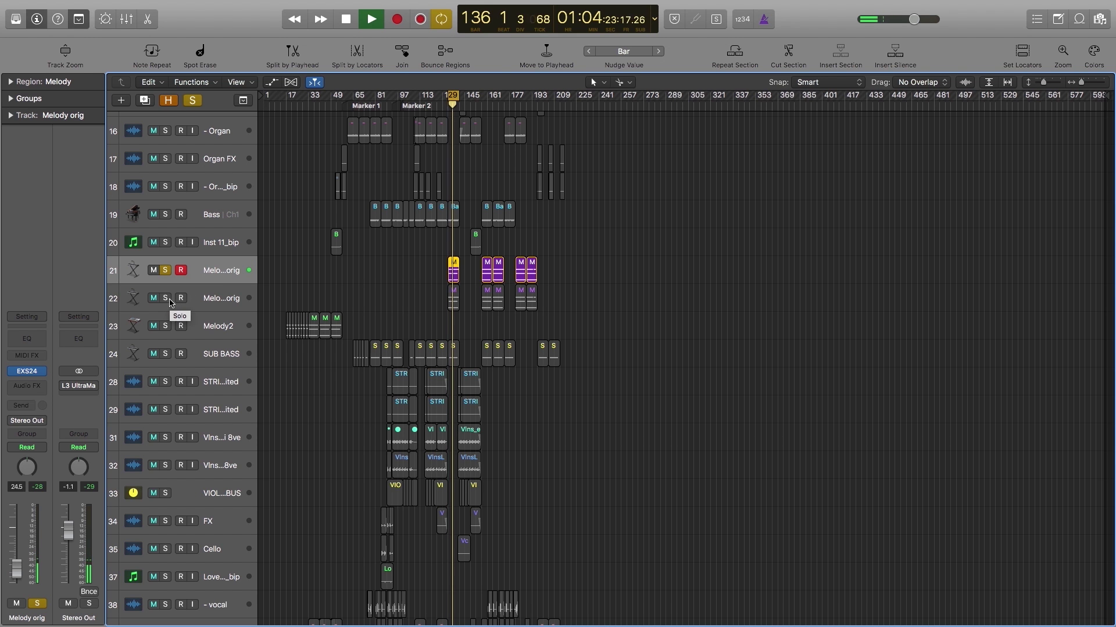
key(space)
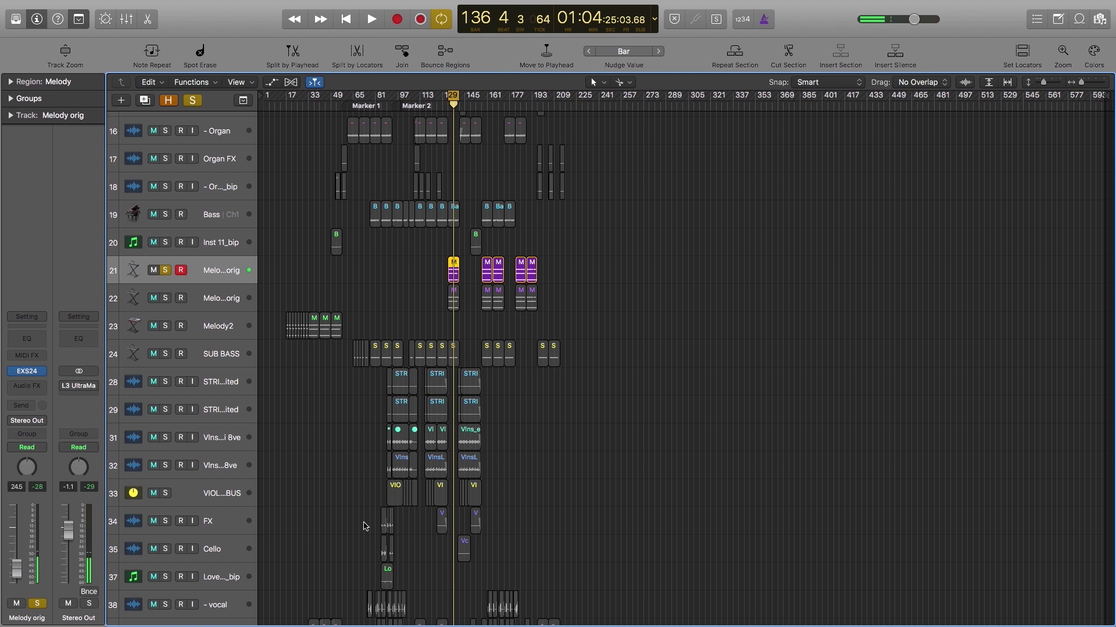
Solo the EFM1 Melody orig track again, play both melodies, add Bass and Organ to the solo, and stop playback.
click(205, 300)
click(165, 298)
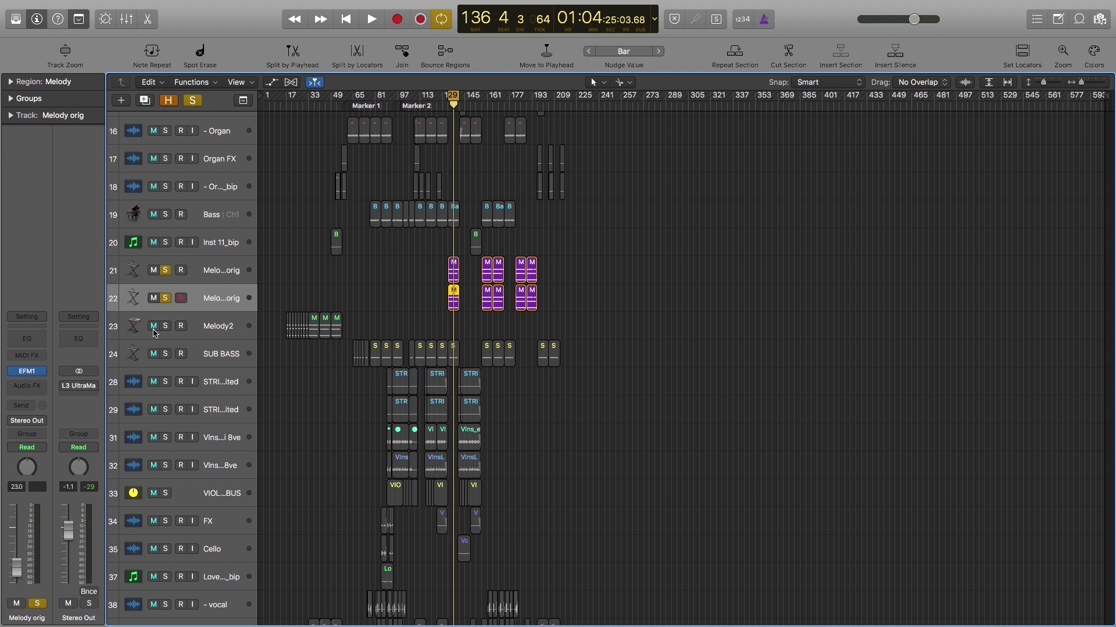
key(space)
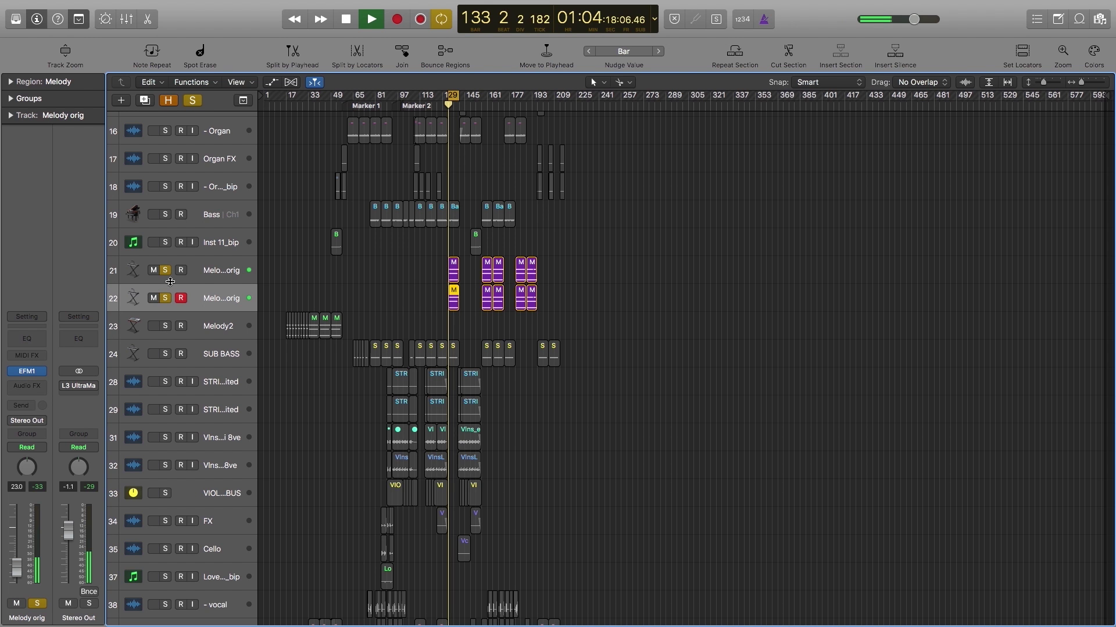
click(166, 214)
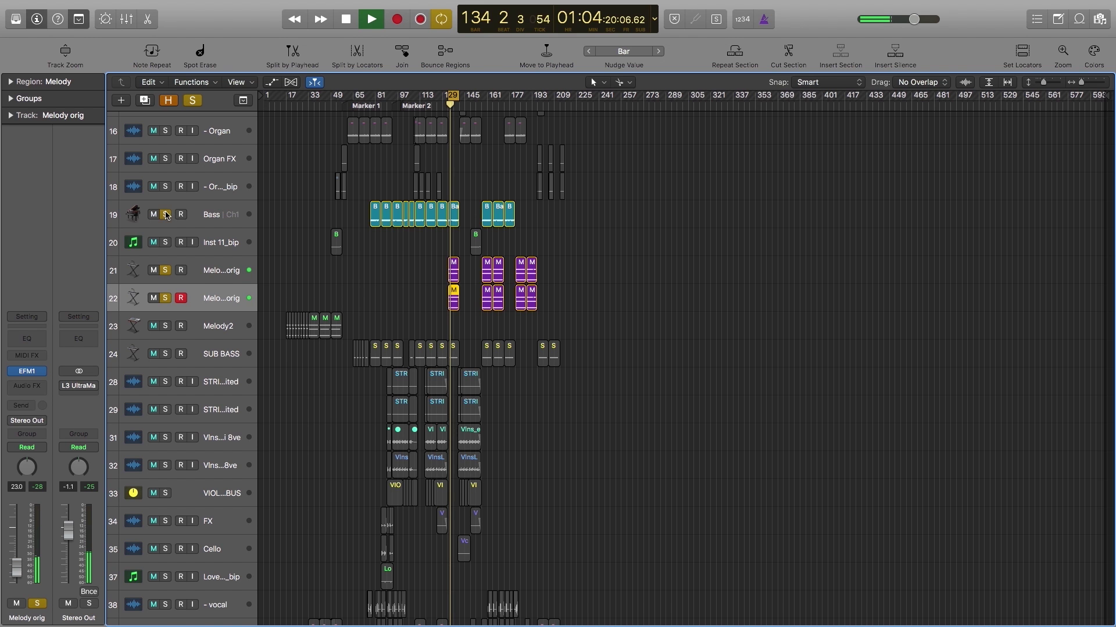
click(165, 131)
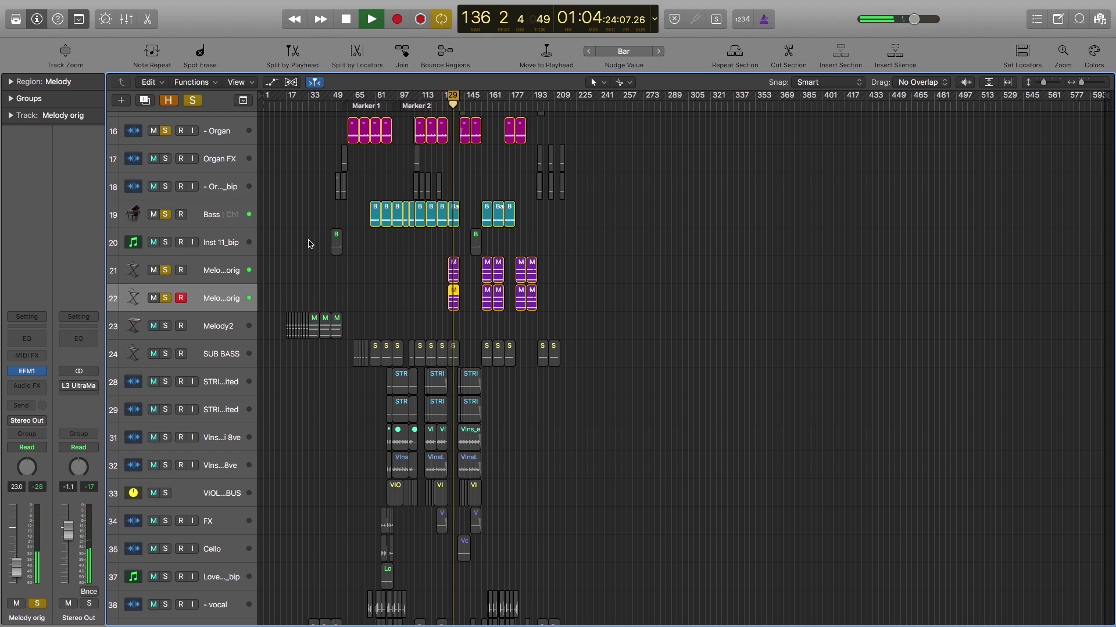
key(space)
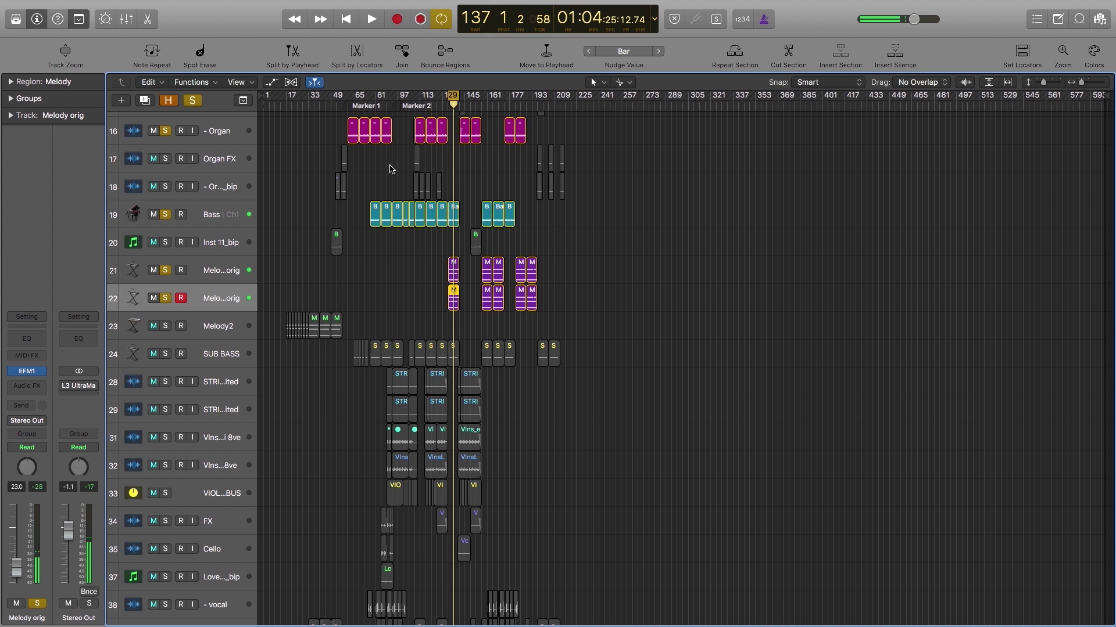
Take the Organ, both Melody orig tracks, and the Bass track out of solo.
click(165, 131)
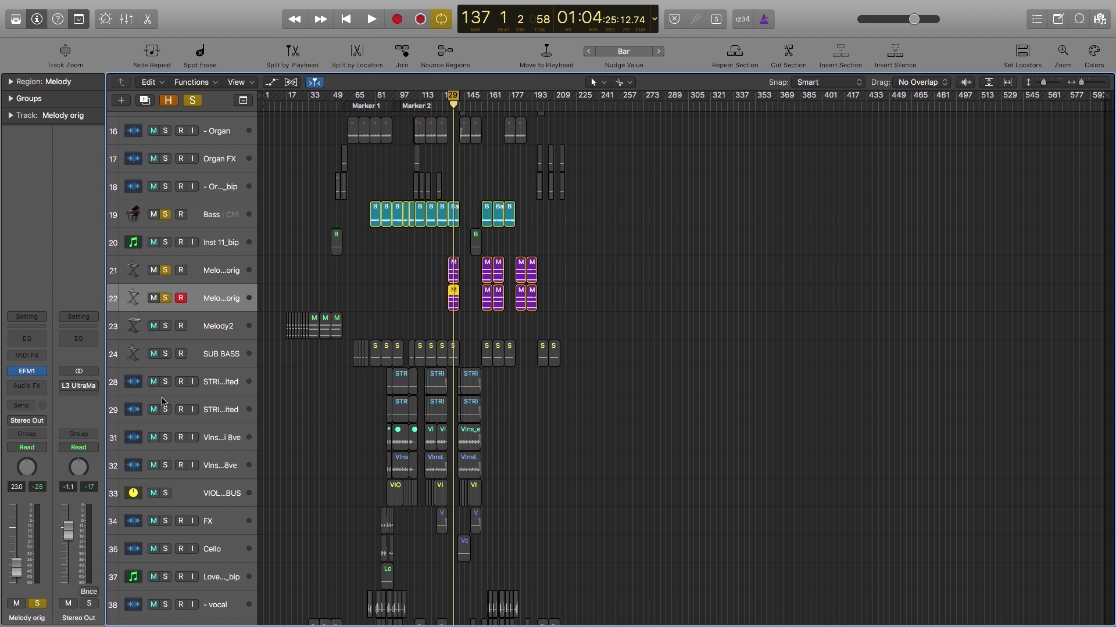
drag(612, 502, 346, 225)
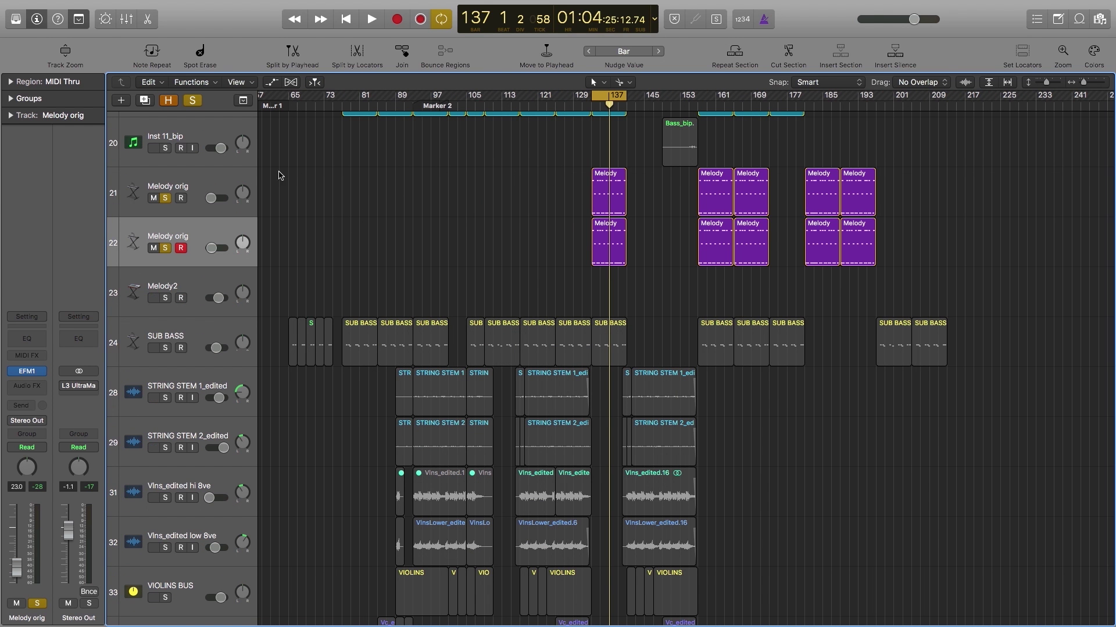
click(168, 200)
click(166, 248)
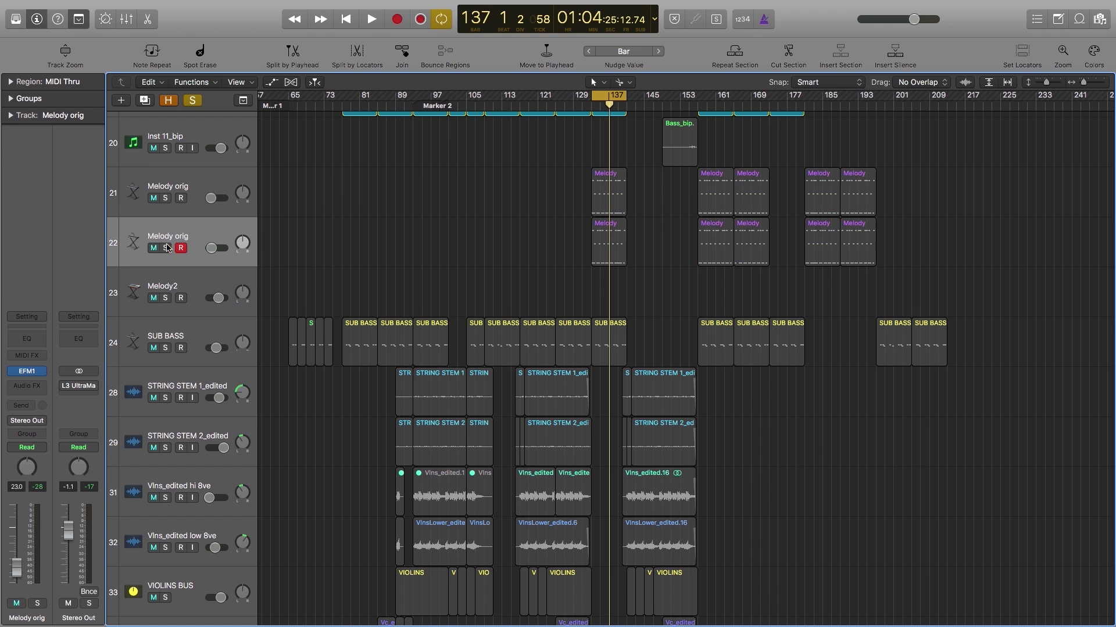
scroll(351, 200, up, 5)
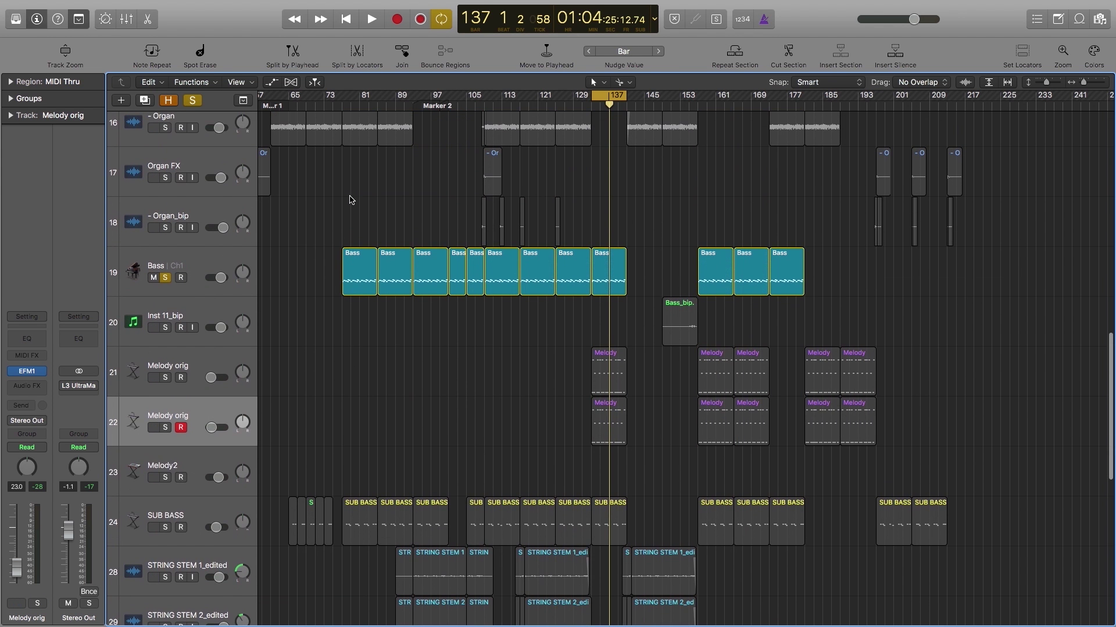
click(166, 277)
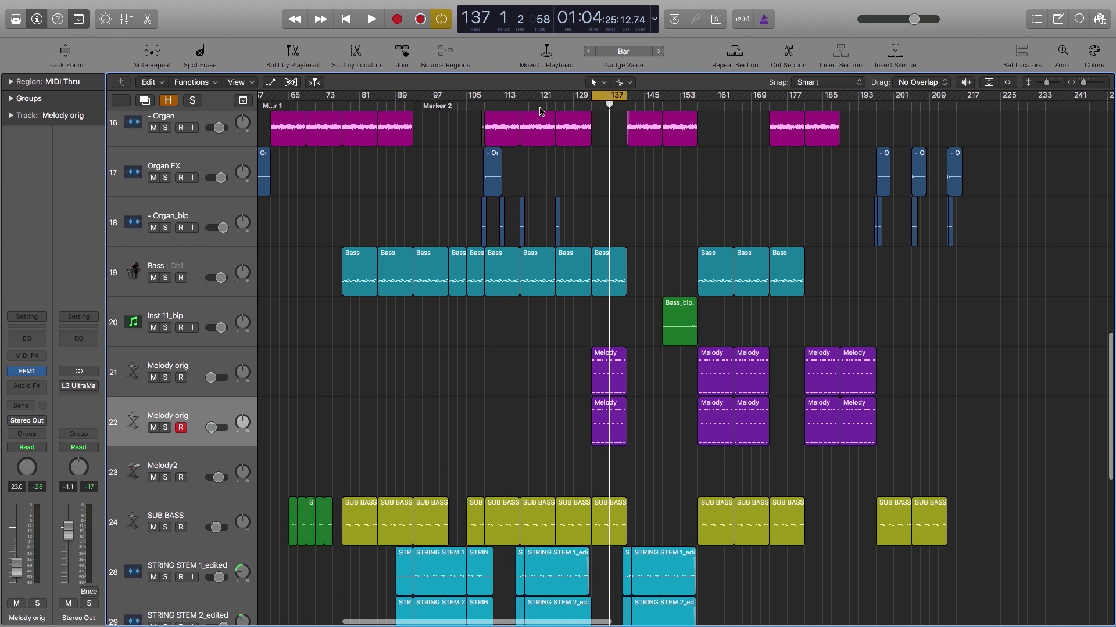
Turn off the cycle range, select the SUB BASS track, and play it soloed from bar 77.
click(609, 102)
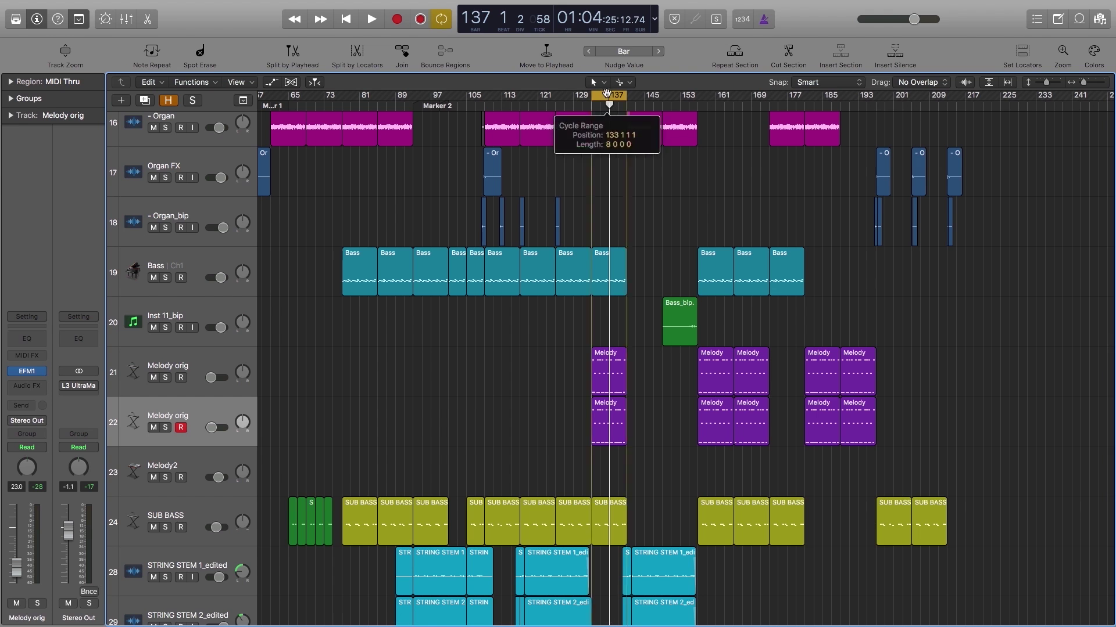
click(216, 510)
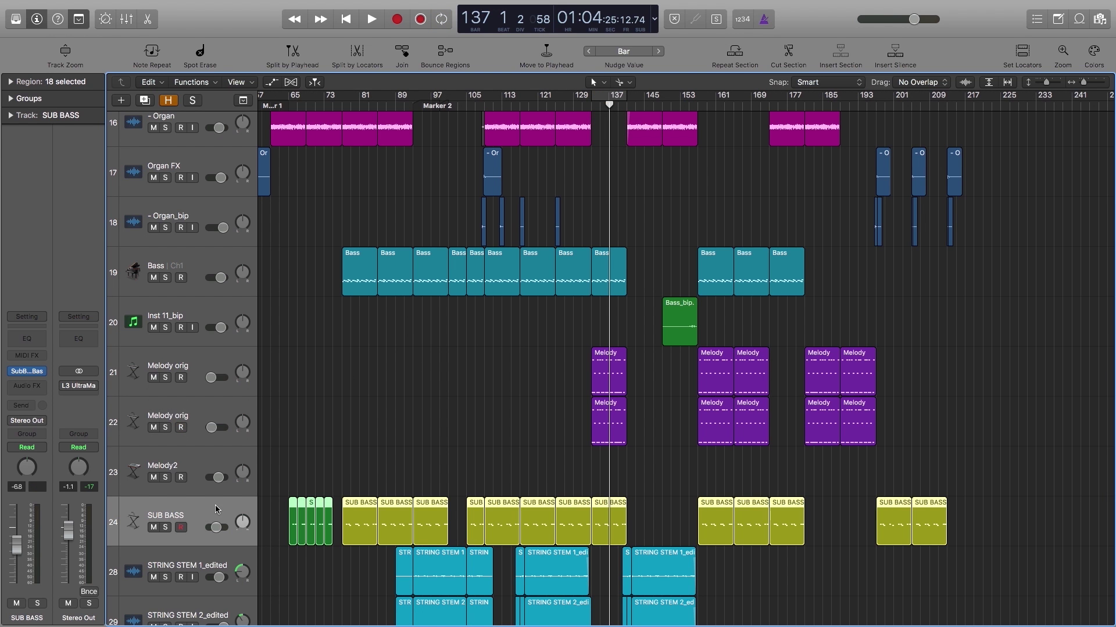
double_click(342, 108)
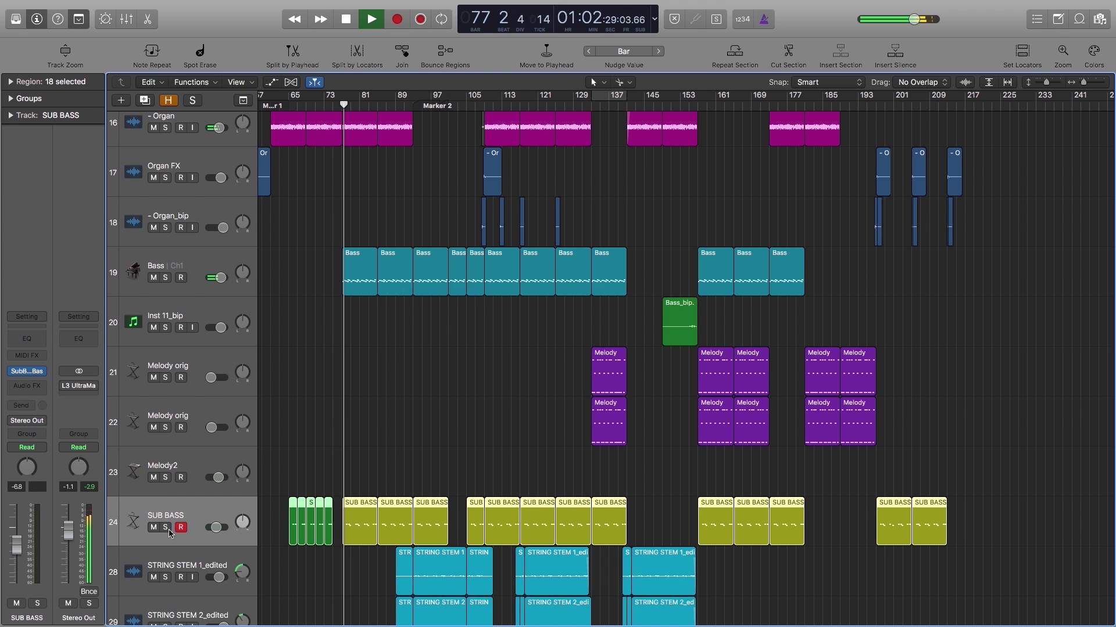
click(165, 527)
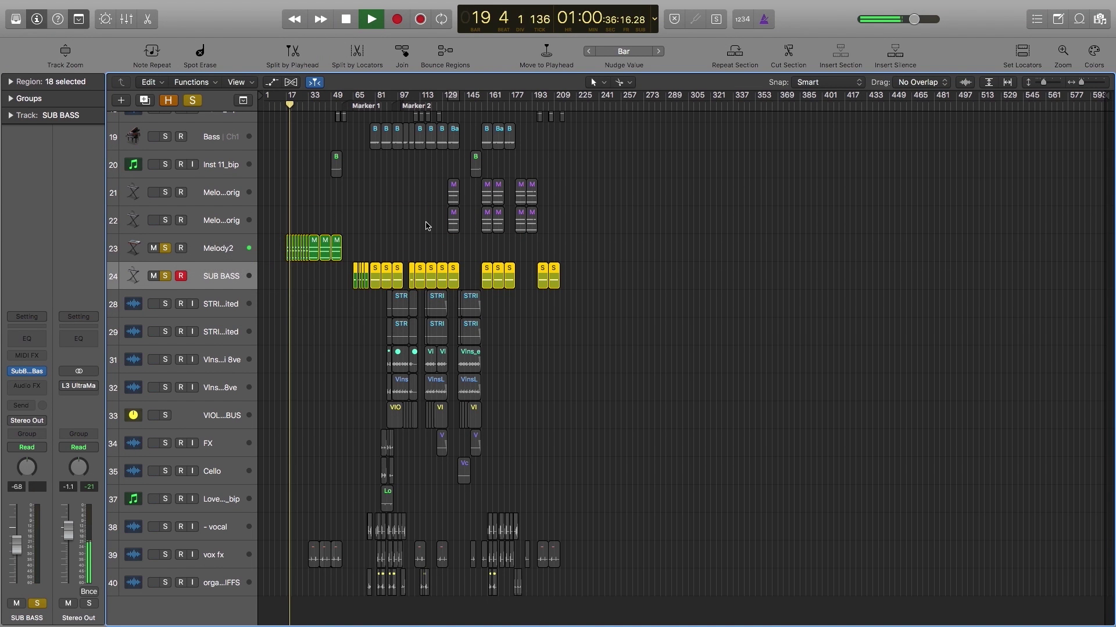
Undo the last edit, mute the Audio 23 track at the top of the project, and play from bar 20.
key(super+z)
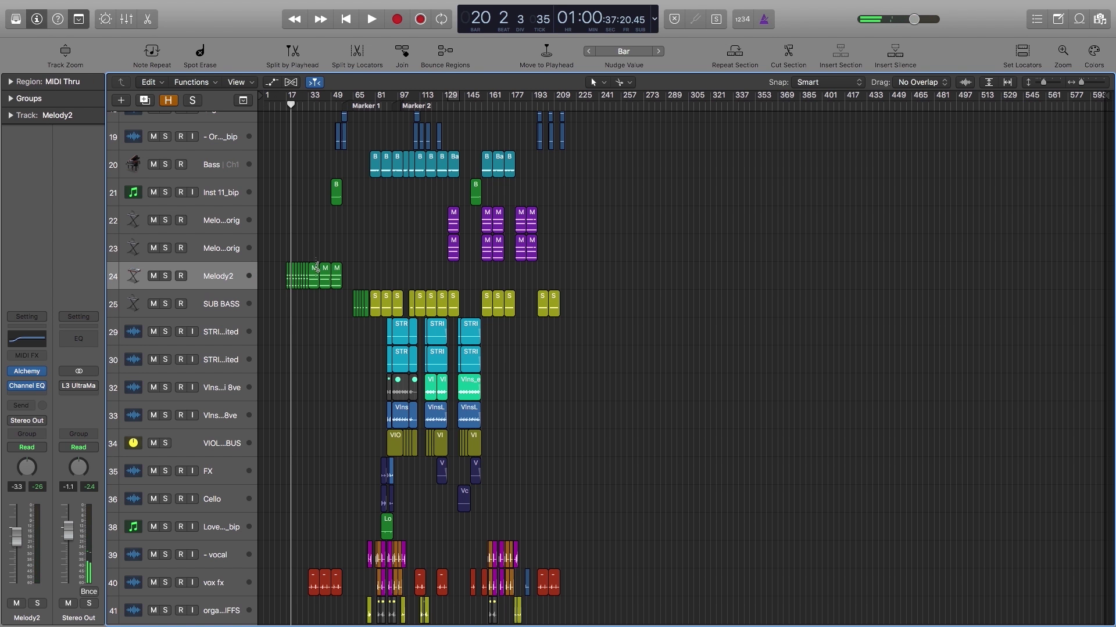
scroll(353, 321, up, 5)
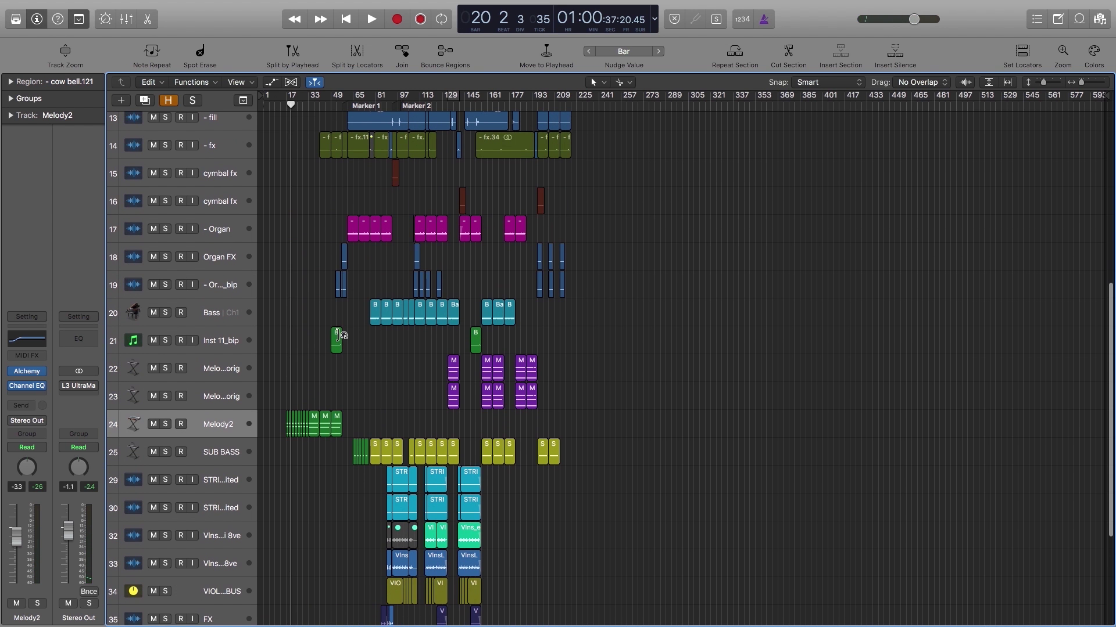
scroll(231, 221, up, 10)
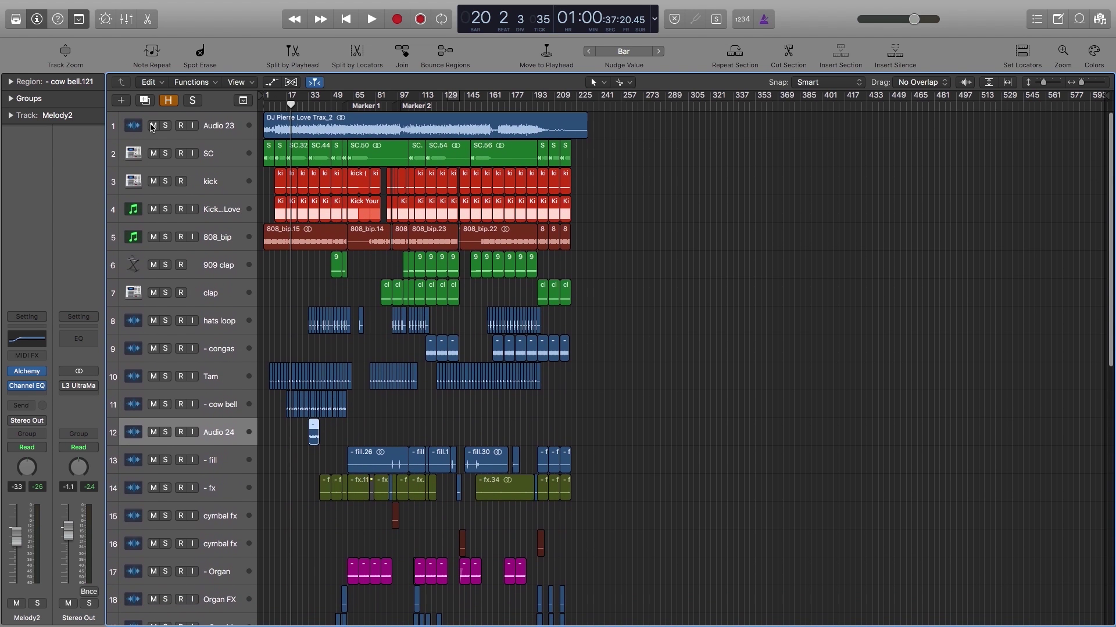
key(space)
click(358, 119)
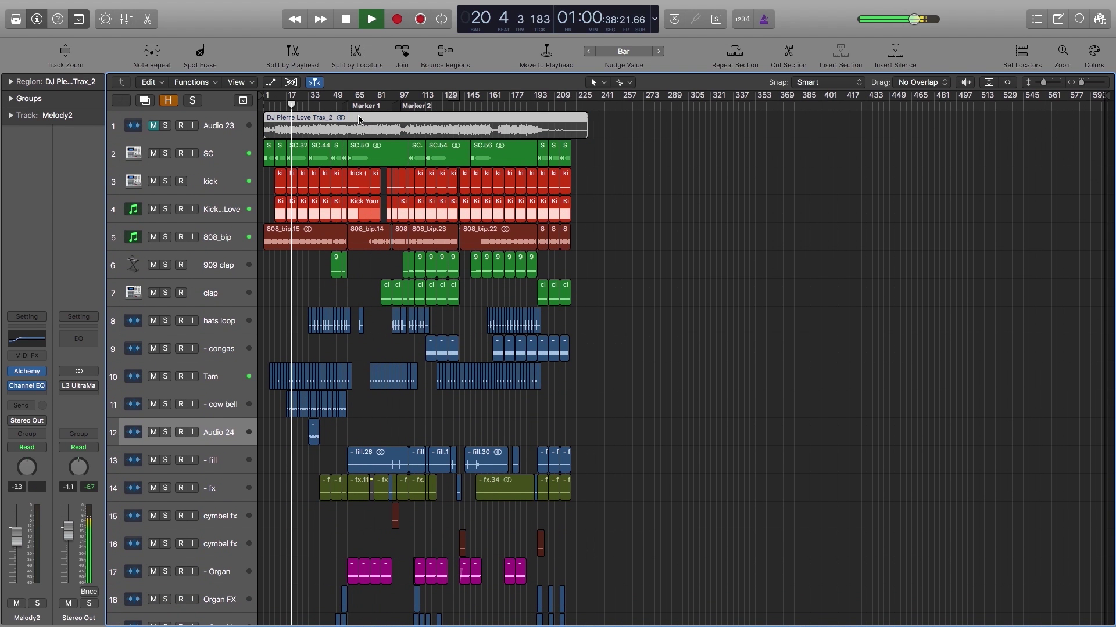
click(699, 303)
Move the playhead to bar 76 and play the full arrangement from there.
scroll(699, 305, down, 3)
scroll(699, 305, down, 3)
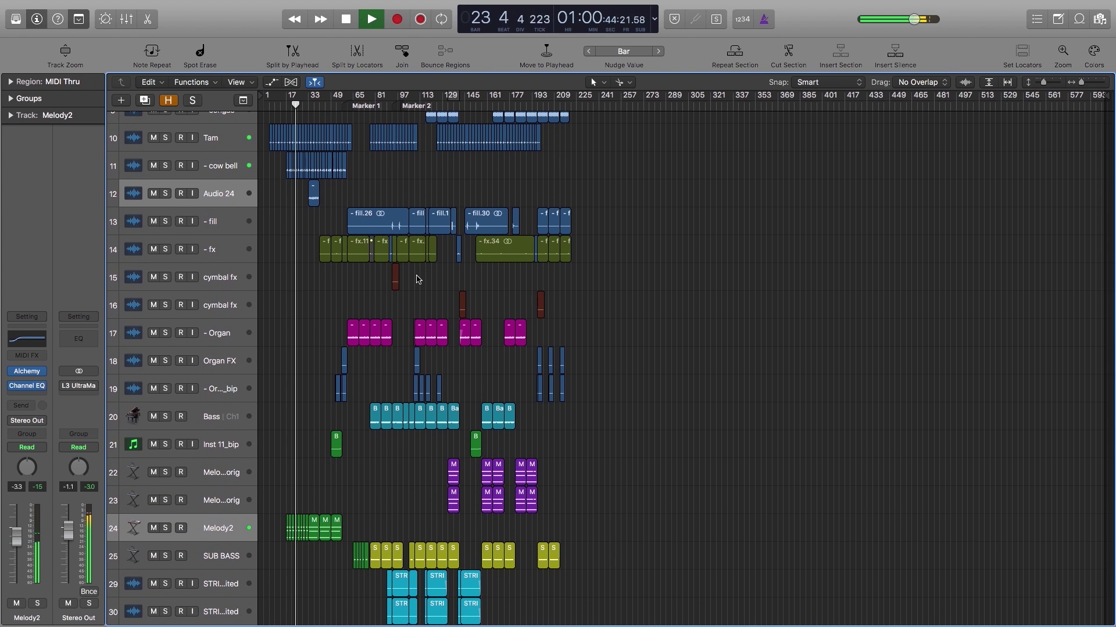
click(366, 107)
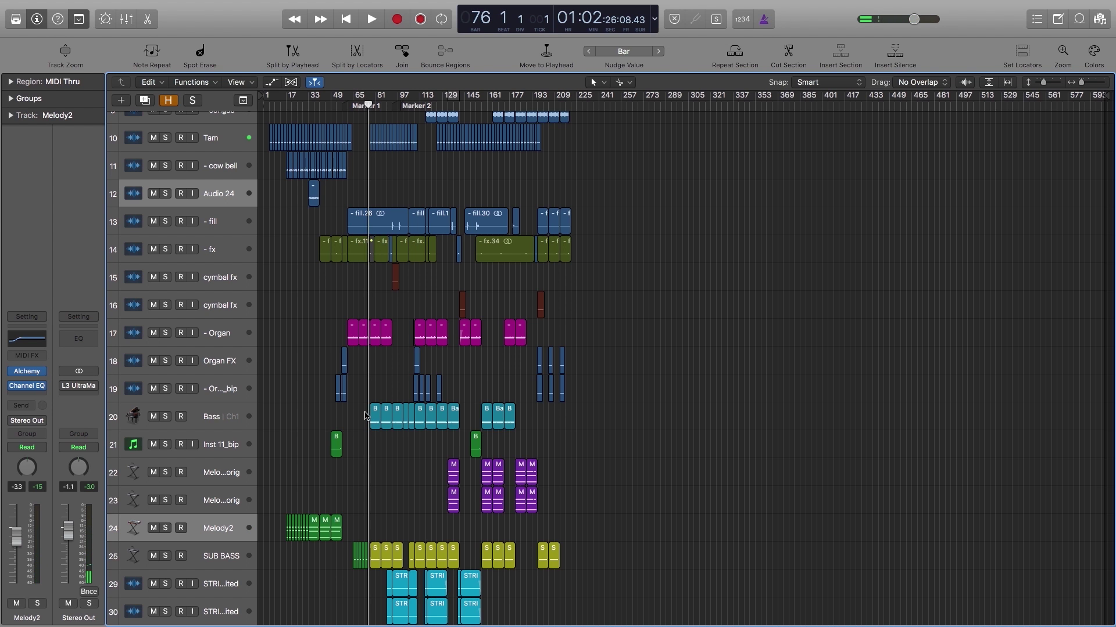
key(space)
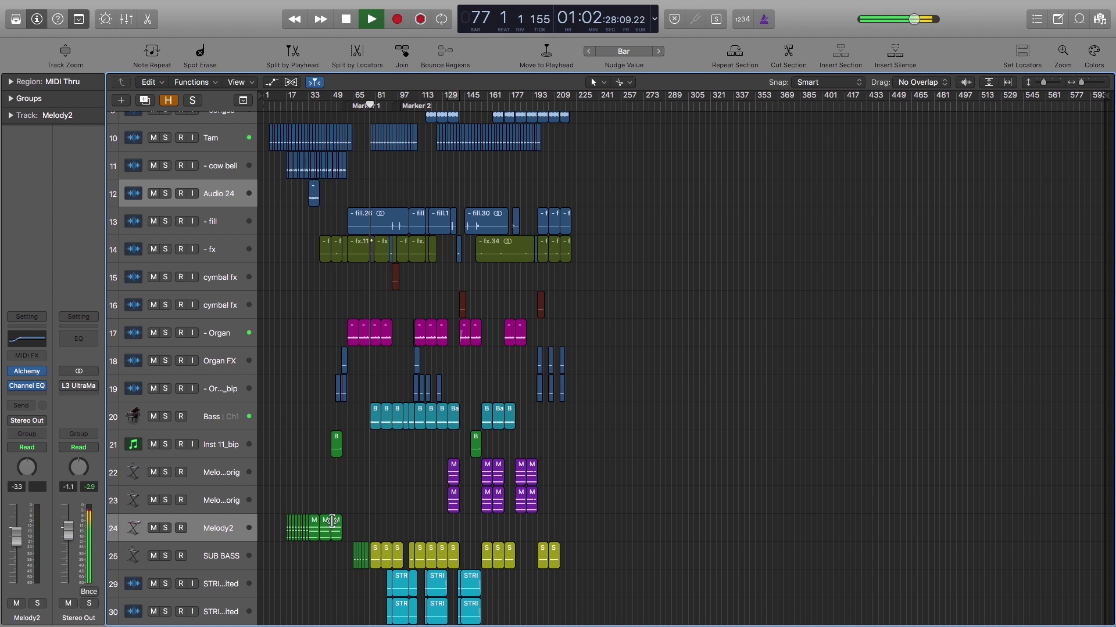
Mute the vocal, vox fx, organ riffs, Love bip, FX, and Cello tracks during playback.
scroll(329, 574, down, 10)
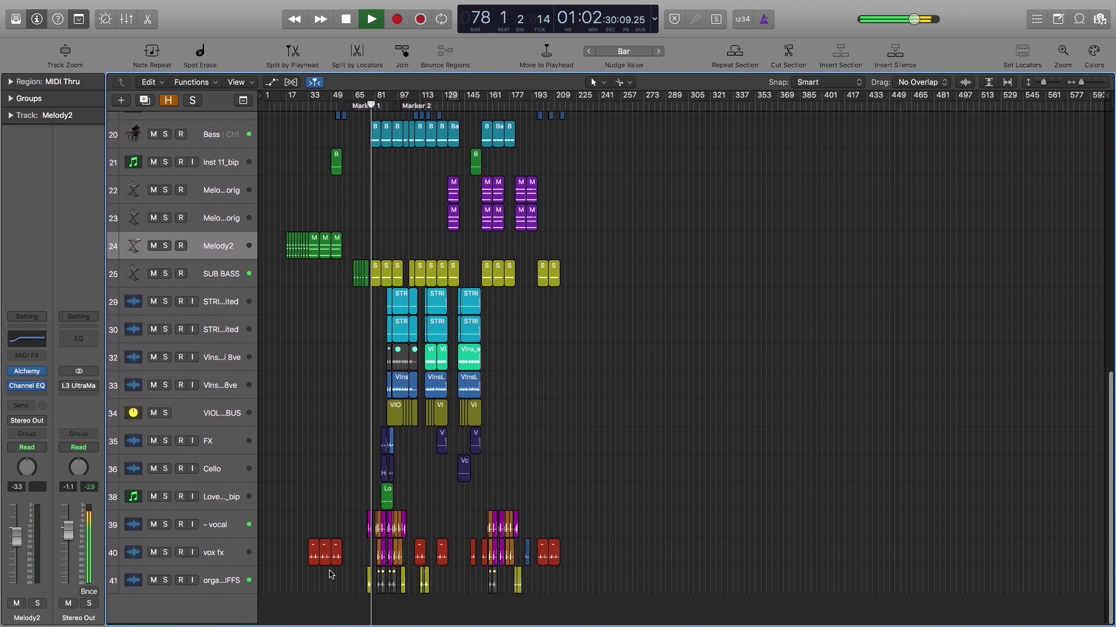
drag(153, 527, 156, 600)
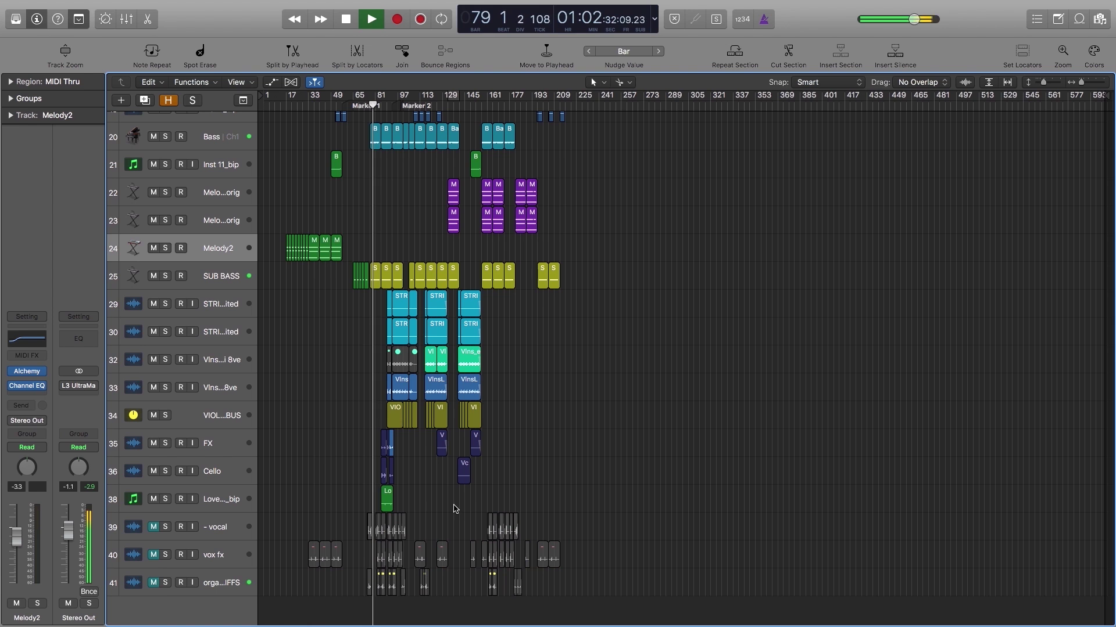
click(153, 499)
drag(153, 444, 152, 480)
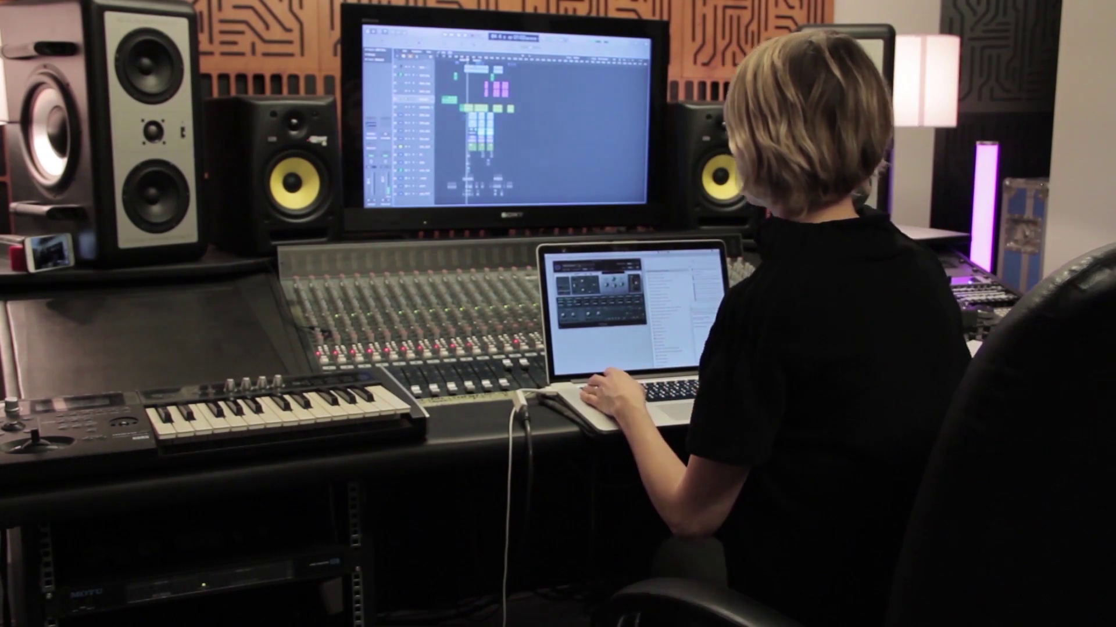
key(z)
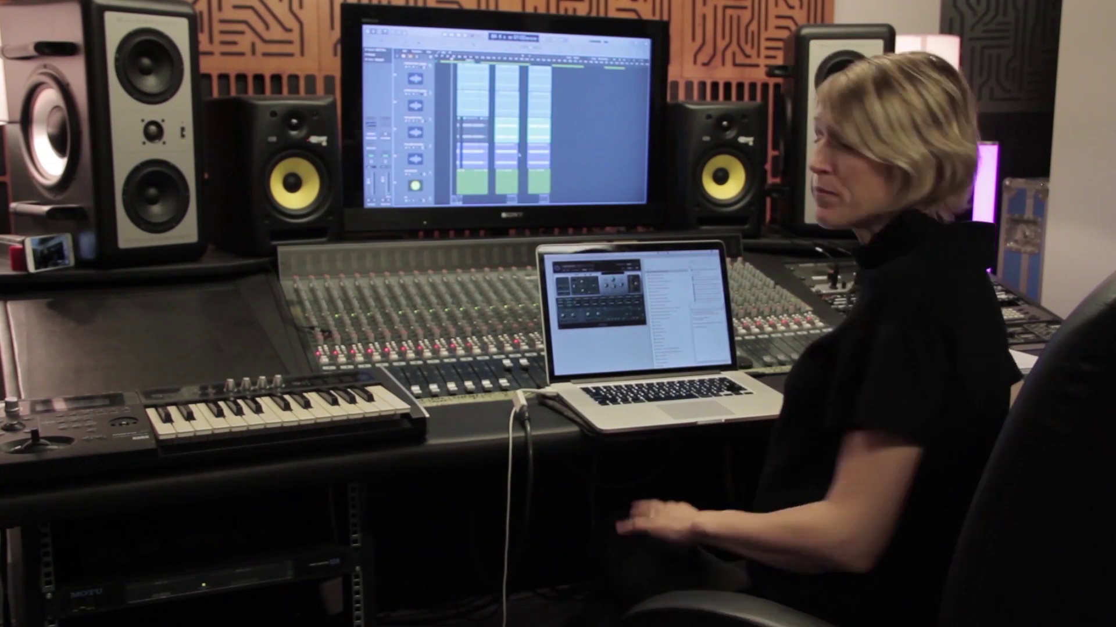